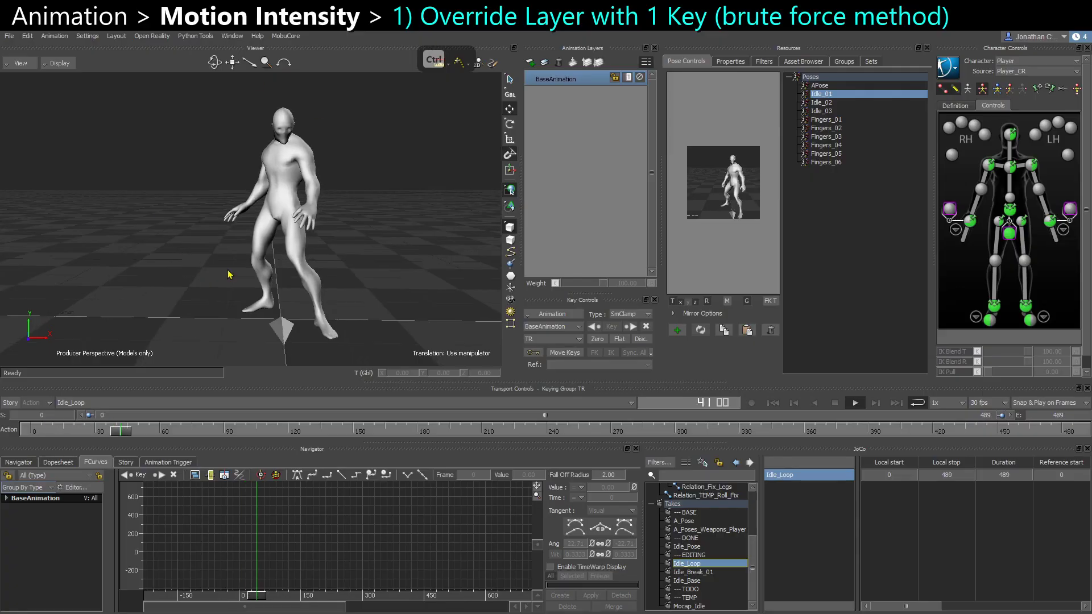
Select the character's root control, add a new animation layer and set its mode to Override.
left_click_drag(376, 265, 259, 280, "ctrl")
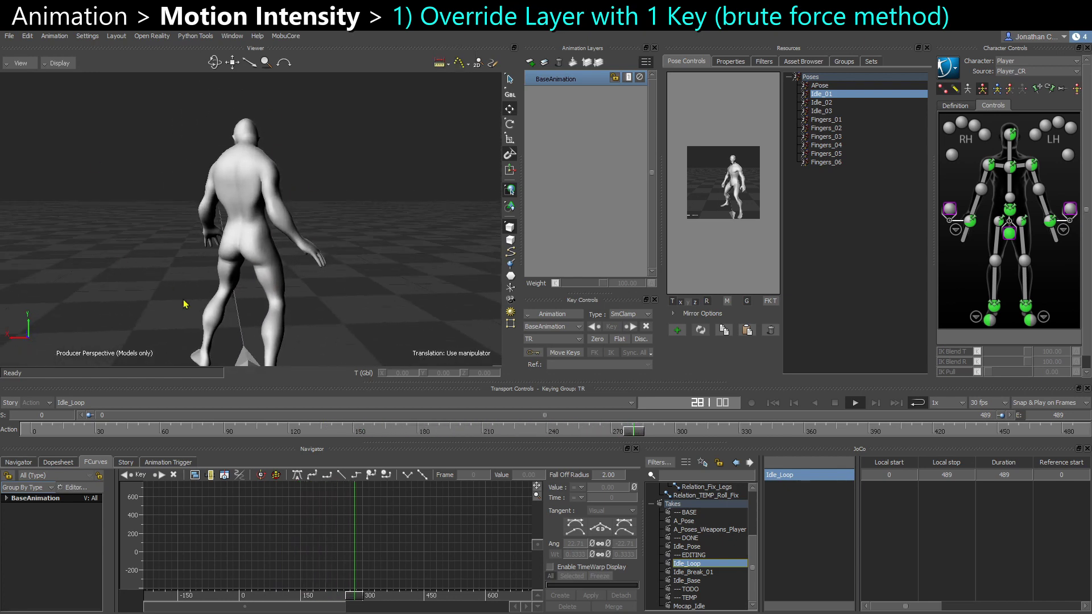
key("ctrl+space")
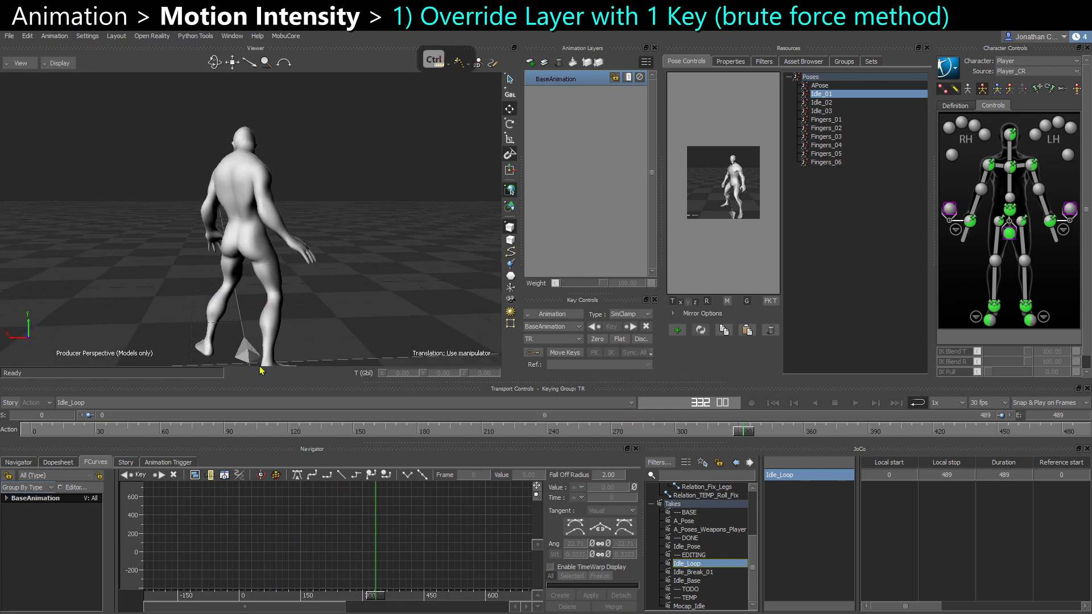
left_click(248, 359)
left_click(530, 62)
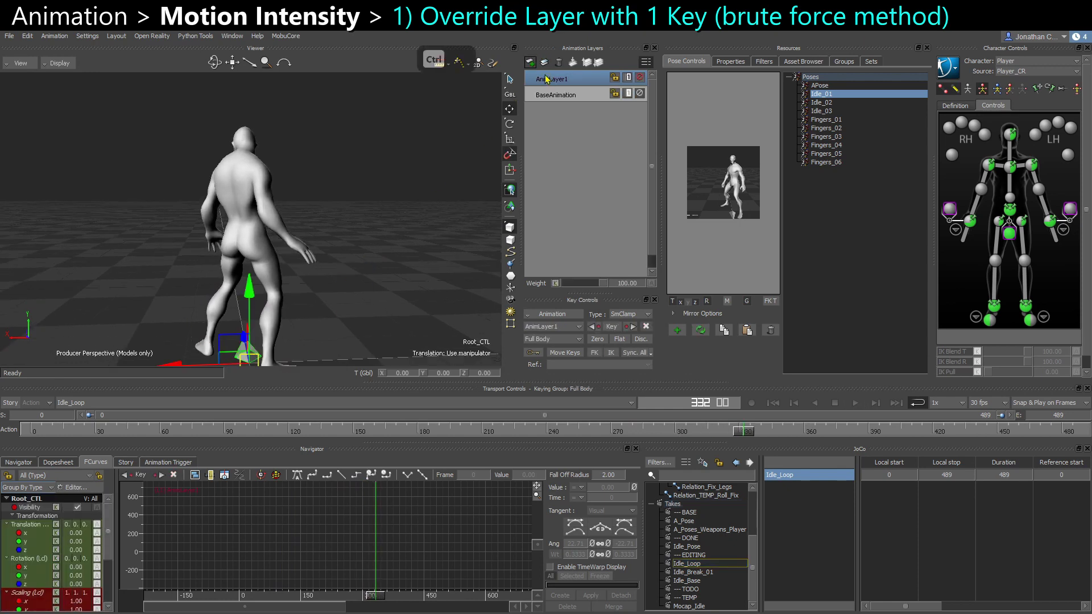
right_click(548, 81)
mouse_move(622, 206)
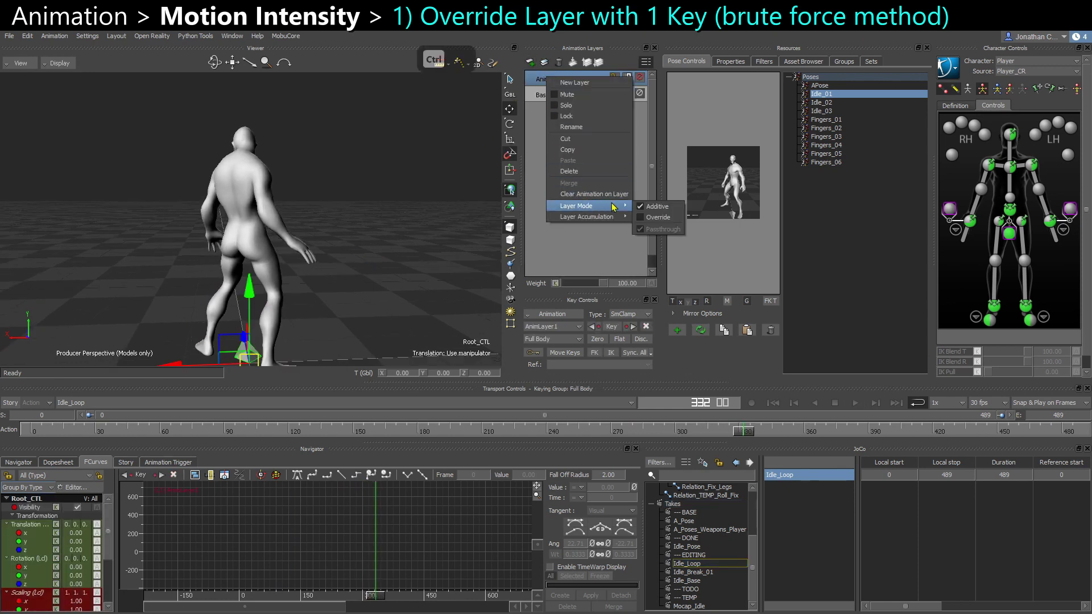
left_click(660, 217)
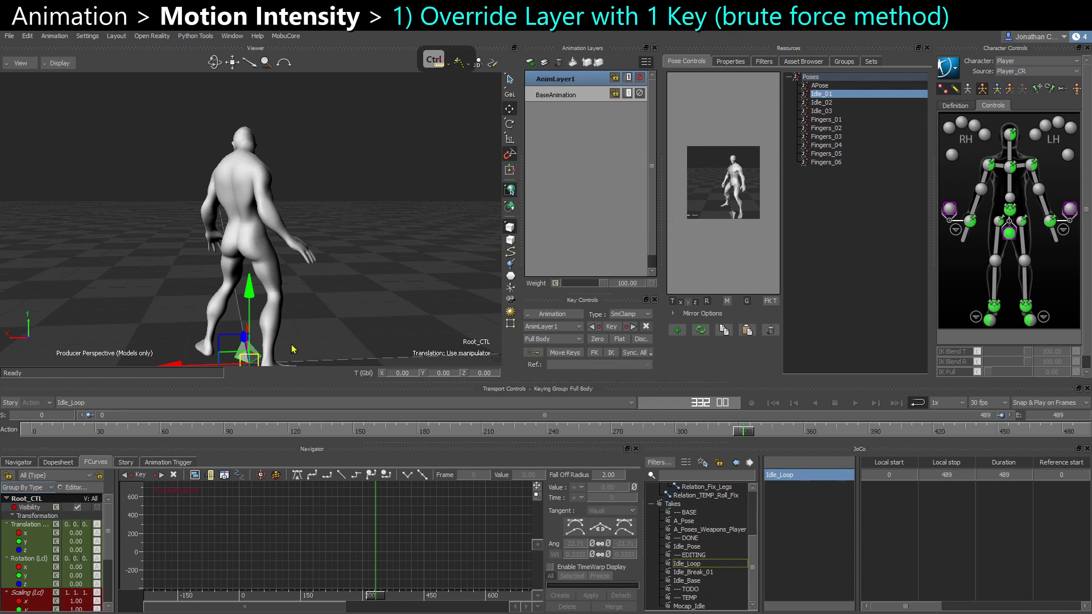
Set a full-body key at frame 0 on the override layer, deselect the root control and play the loop.
left_click_drag(88, 431, 1, 431)
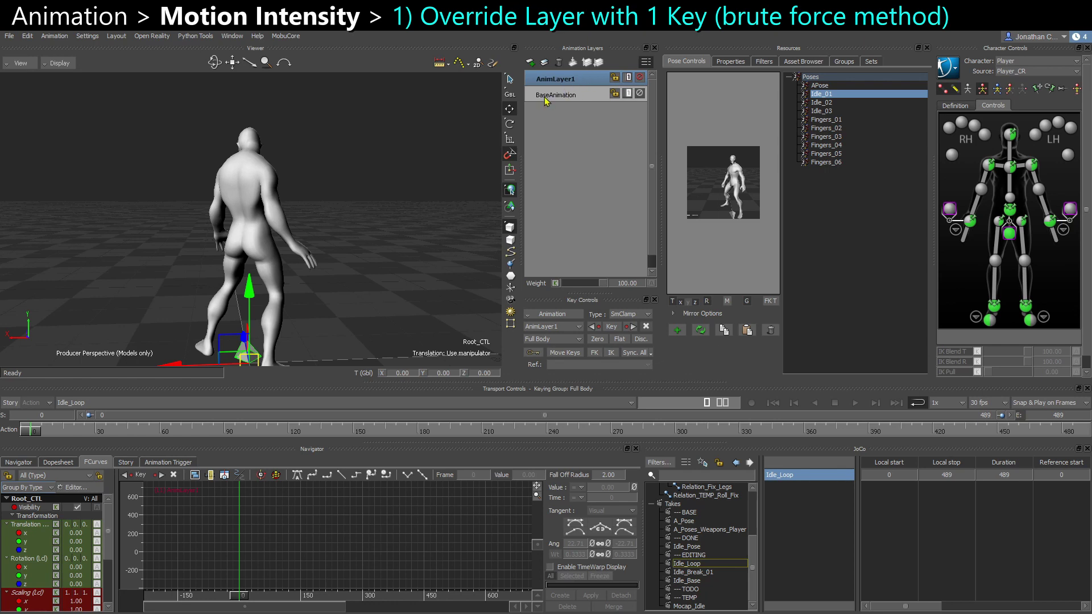
mouse_move(366, 268)
left_mouse_down("alt")
mouse_move(350, 284)
mouse_move(362, 288)
left_mouse_up("alt")
mouse_move(357, 302)
middle_mouse_down("alt")
mouse_move(354, 279)
mouse_move(362, 297)
middle_mouse_up("alt")
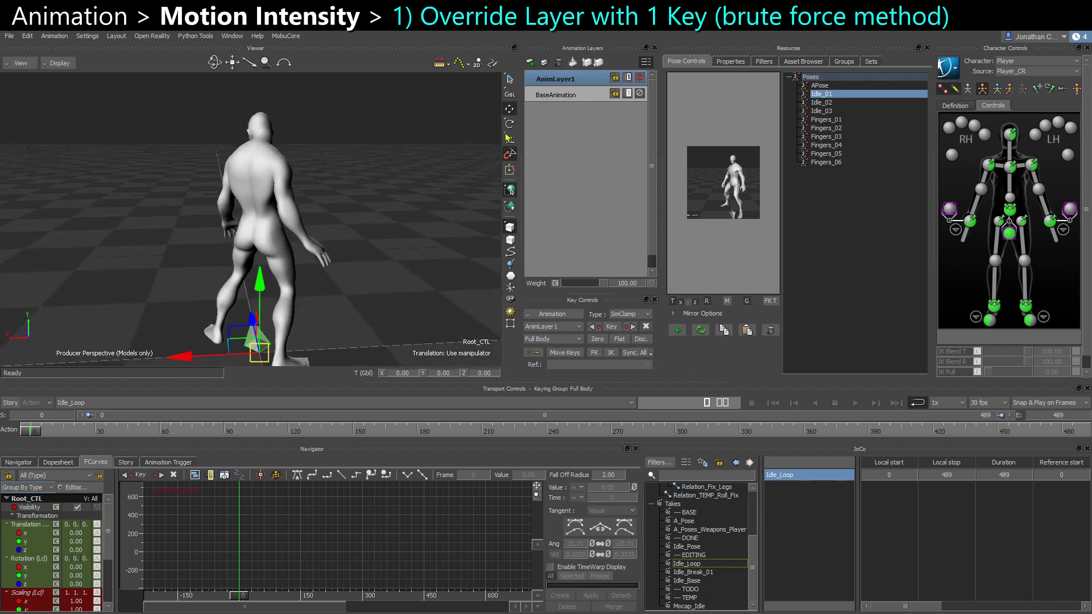
left_click_drag(343, 242, 324, 226, "alt")
left_click_drag(203, 316, 160, 294, "alt")
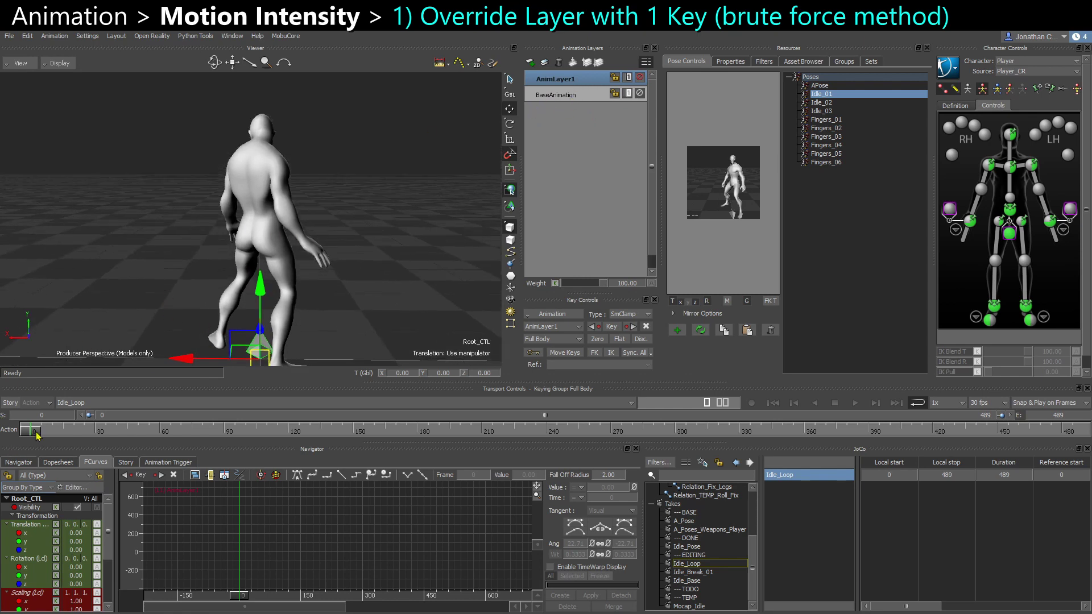
key("ctrl+space")
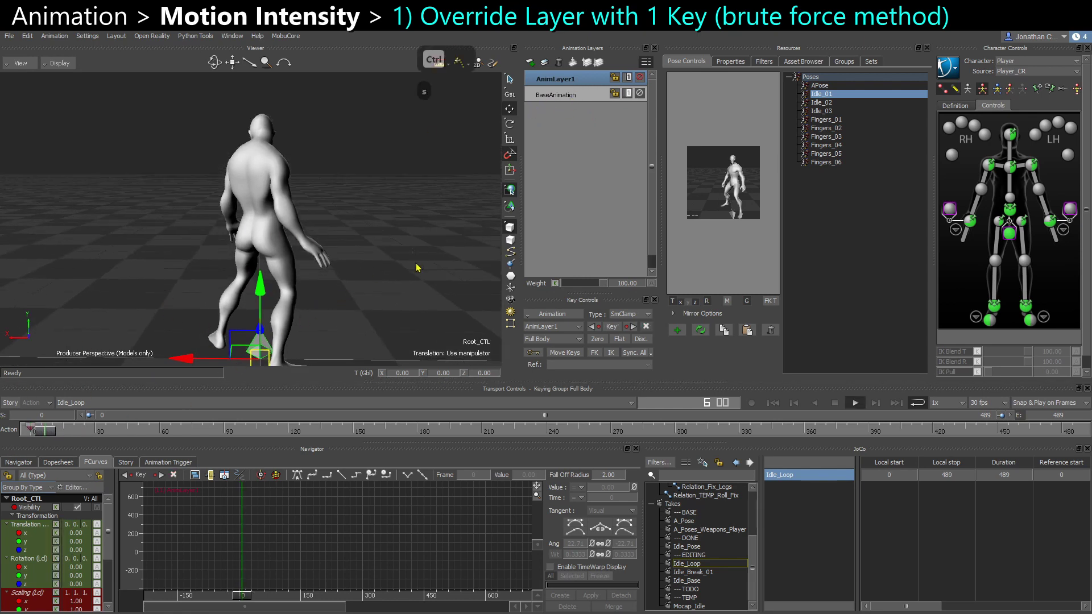
left_click(418, 274)
left_click_drag(417, 274, 422, 277, "alt")
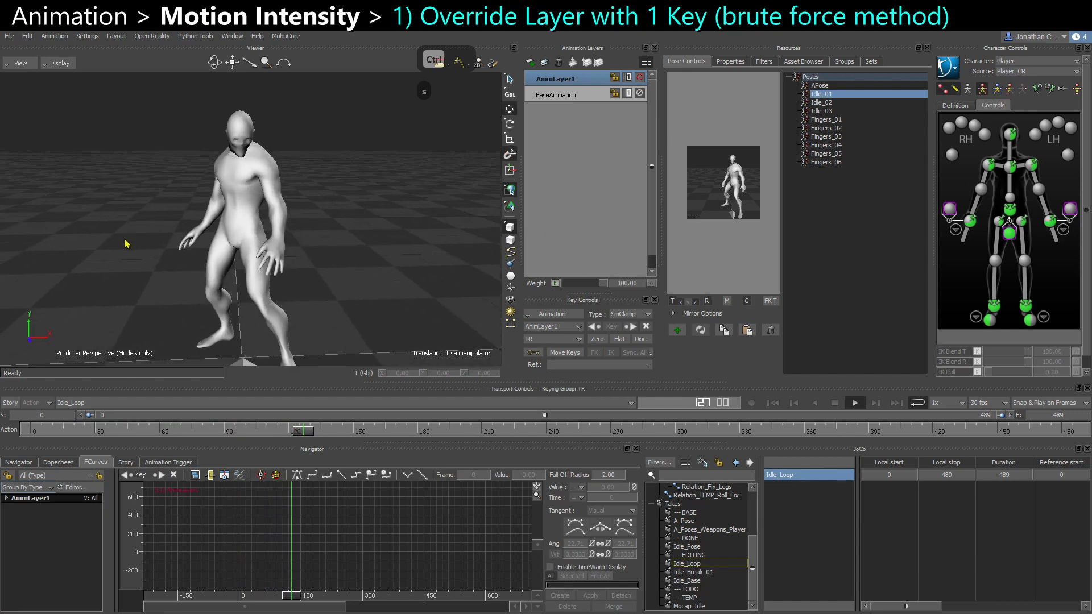
Mute and unmute the override layer during playback to compare the idle motion.
left_click(639, 78)
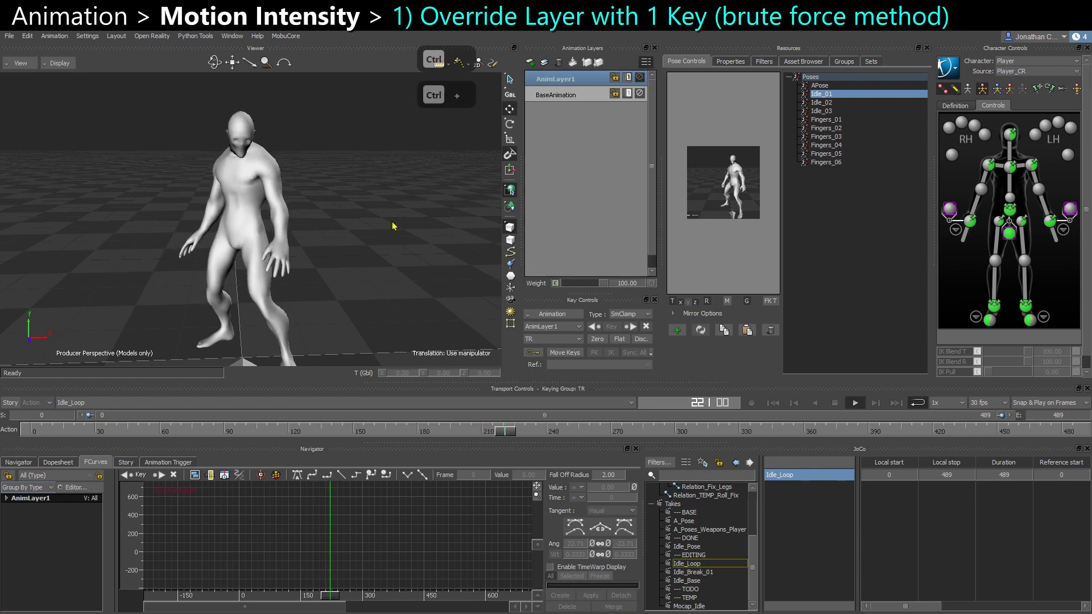
key("ctrl+space")
left_click(640, 79)
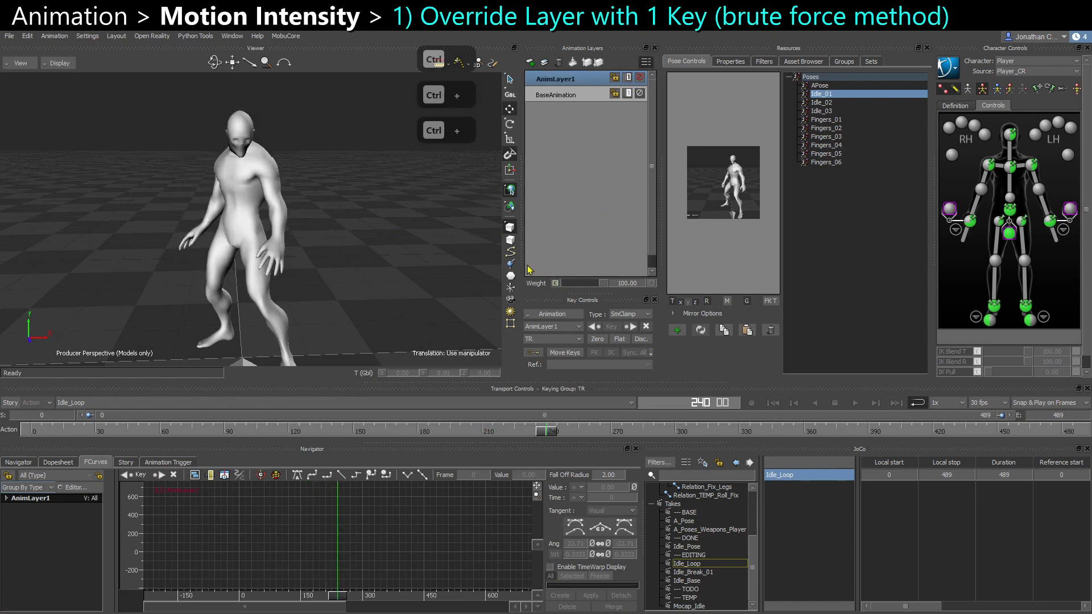
Reduce the override layer's weight to 50 and play the idle loop.
left_click_drag(524, 270, 485, 270)
left_click_drag(602, 283, 531, 283)
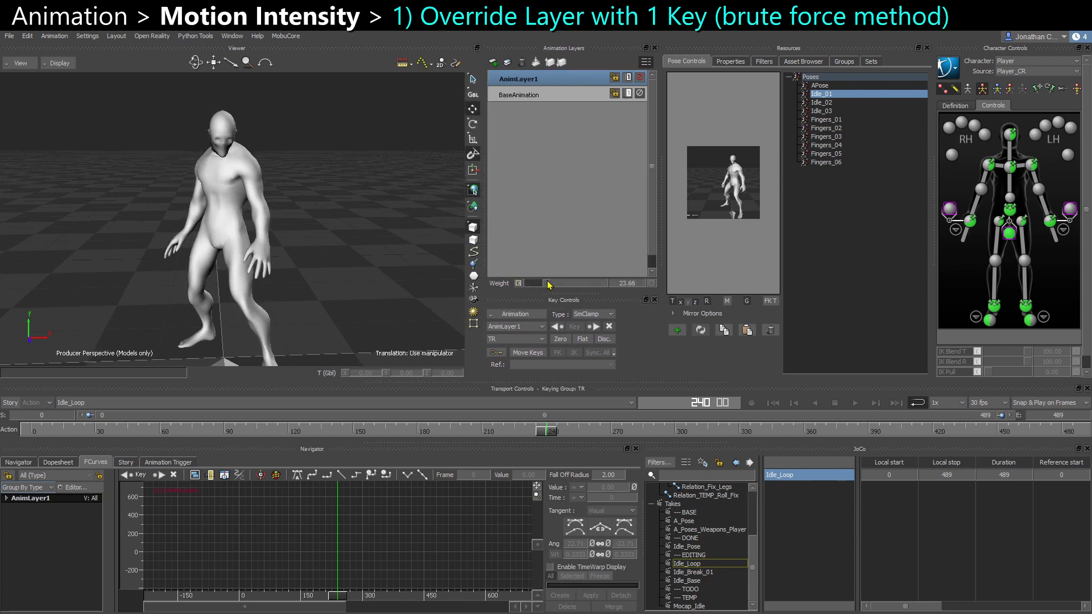
key("Return")
key("ctrl+space")
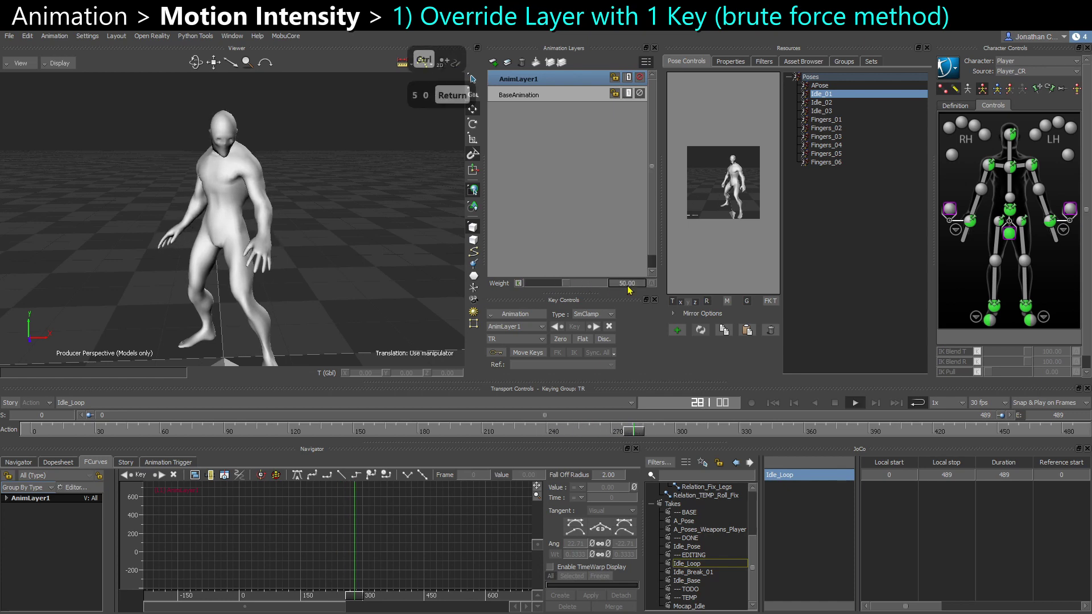
Set the override layer's weight to 75 and play the idle loop.
key("ctrl")
double_click(628, 286)
type("75")
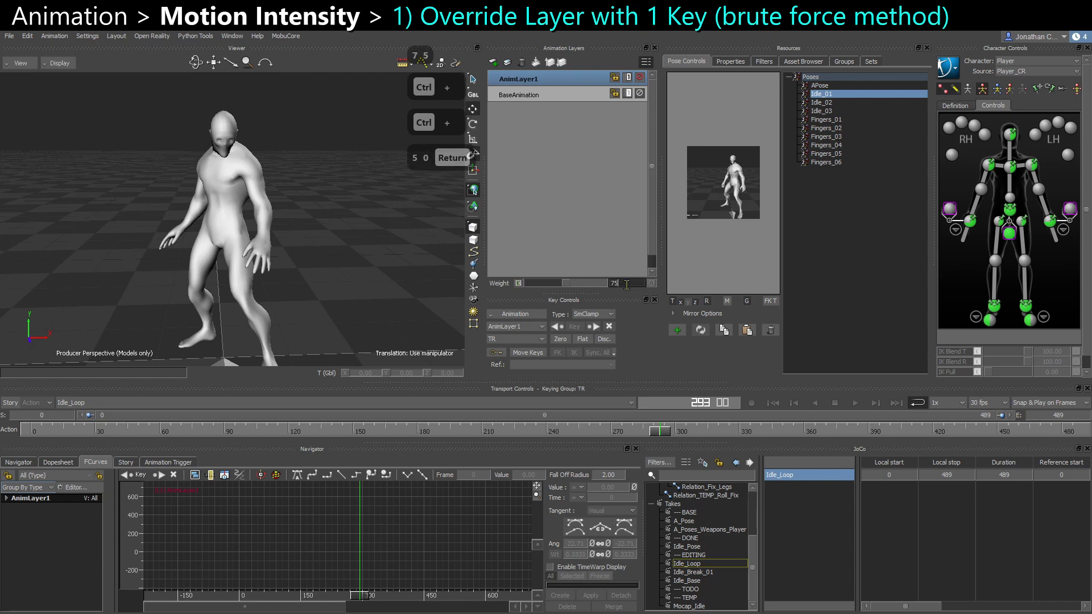
key("Return")
key("ctrl+space")
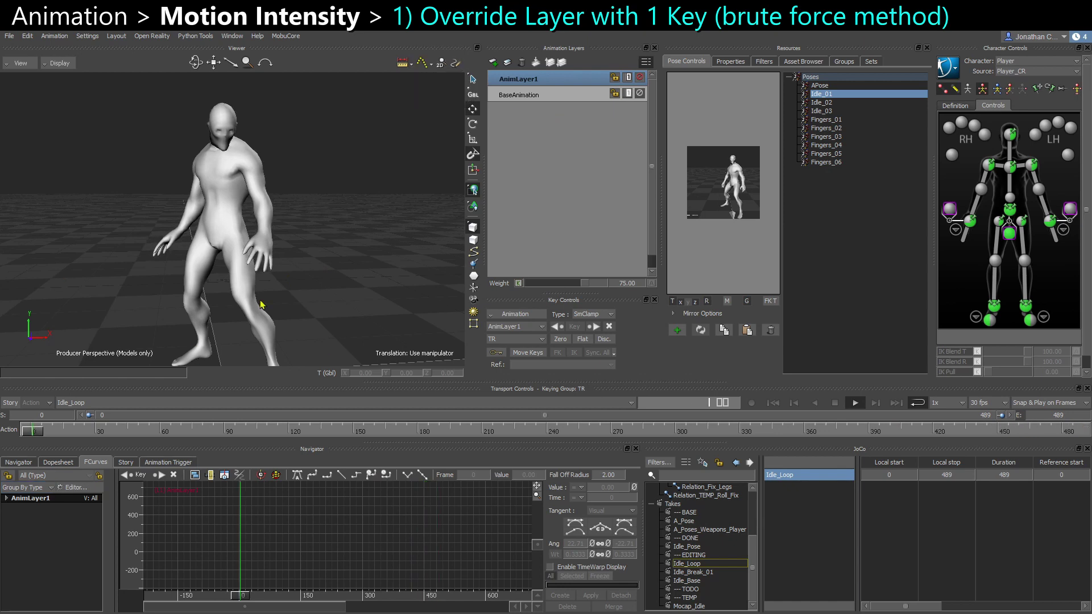
Select the character's root control and switch to the Idle_Break_01 take.
left_click(224, 353)
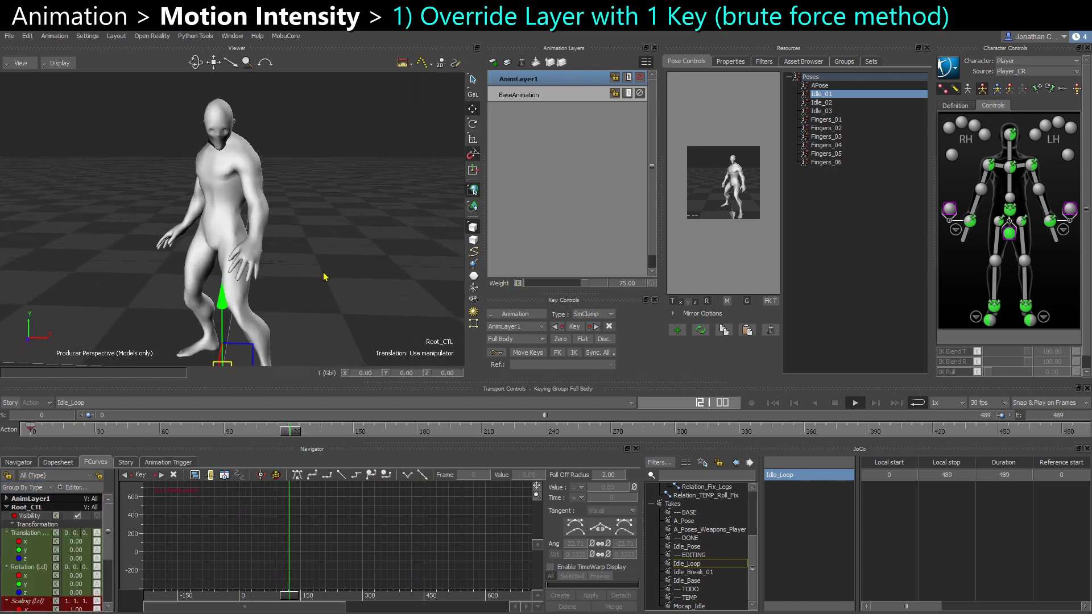
key("ctrl+space")
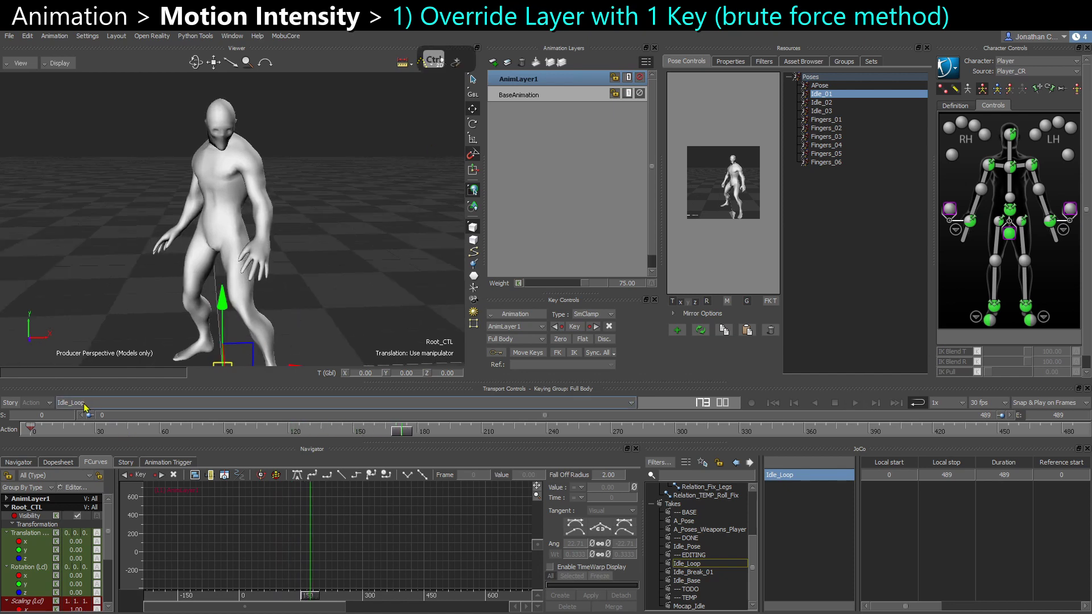
left_click(85, 405)
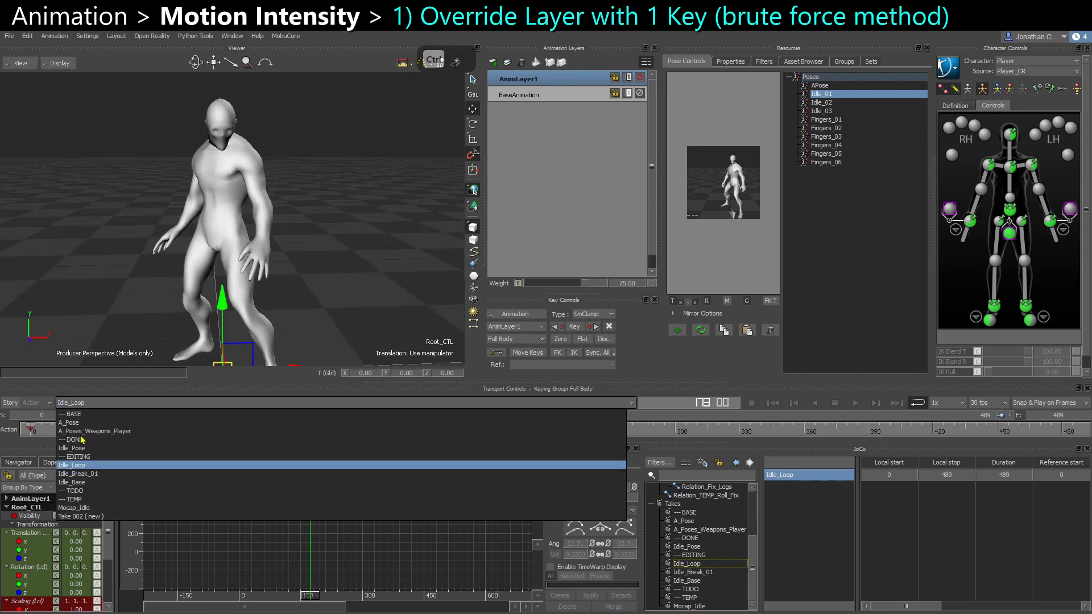
left_click(79, 474)
left_click(34, 433)
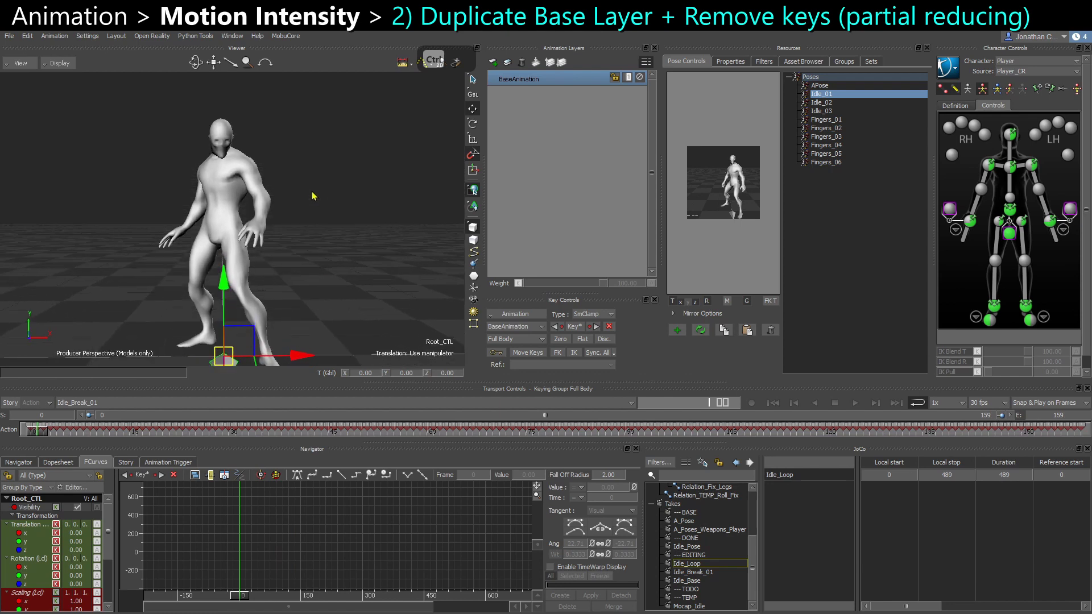
Preview the idle break animation across the timeline and set the take's end frame to 158.
key("ctrl+space")
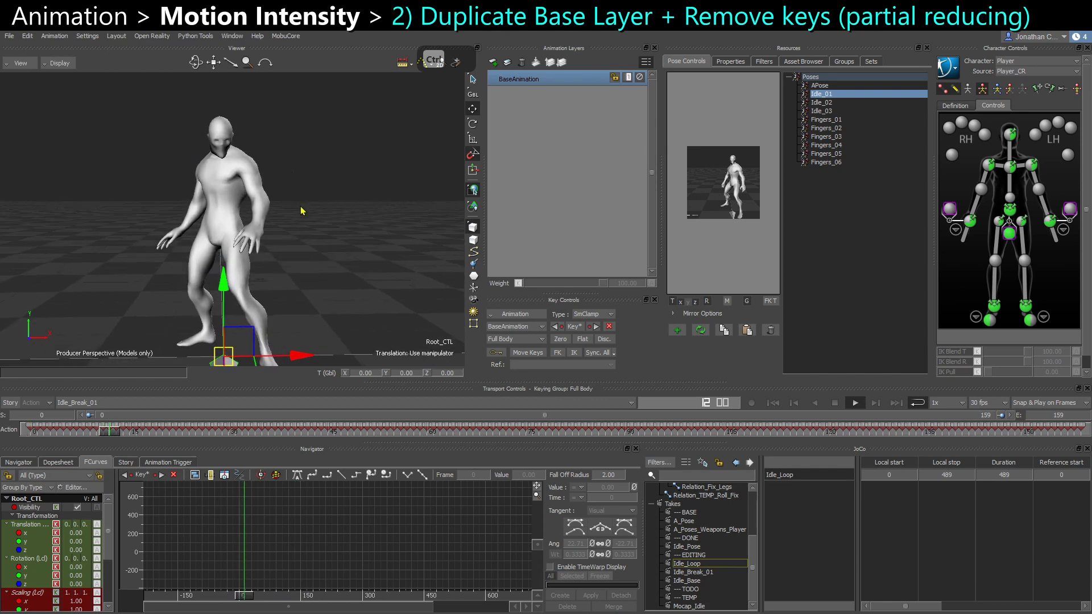
key("ctrl+space")
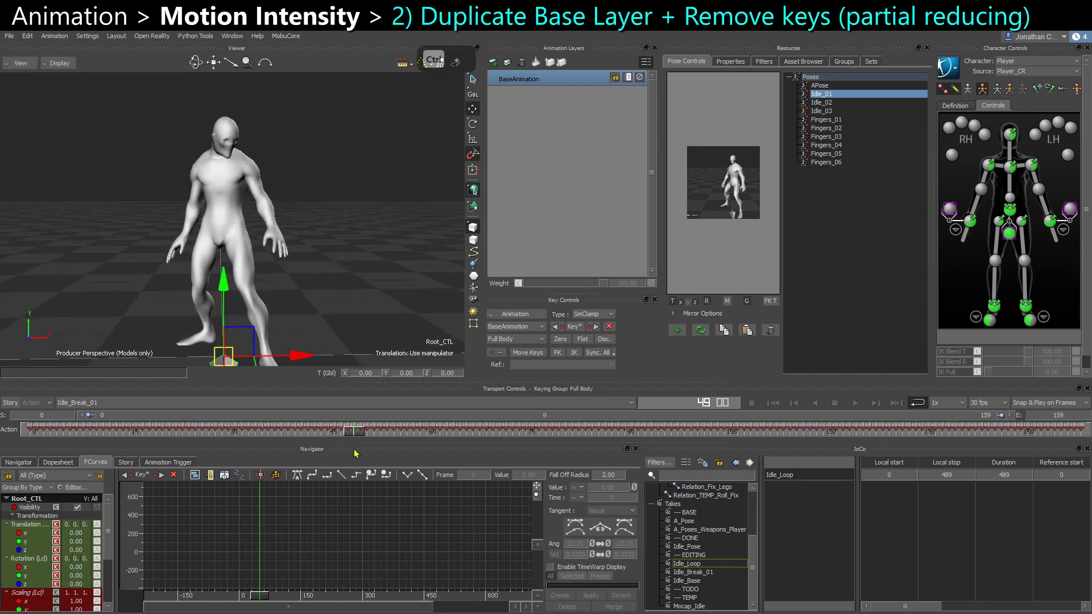
left_click_drag(357, 437, 90, 434)
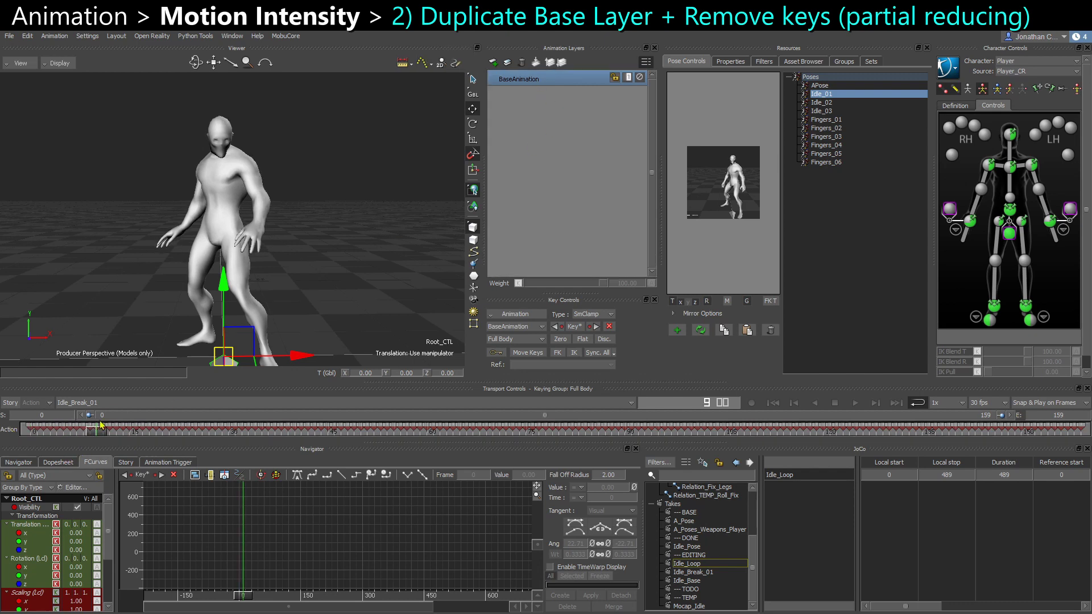
left_click_drag(99, 421, 873, 431)
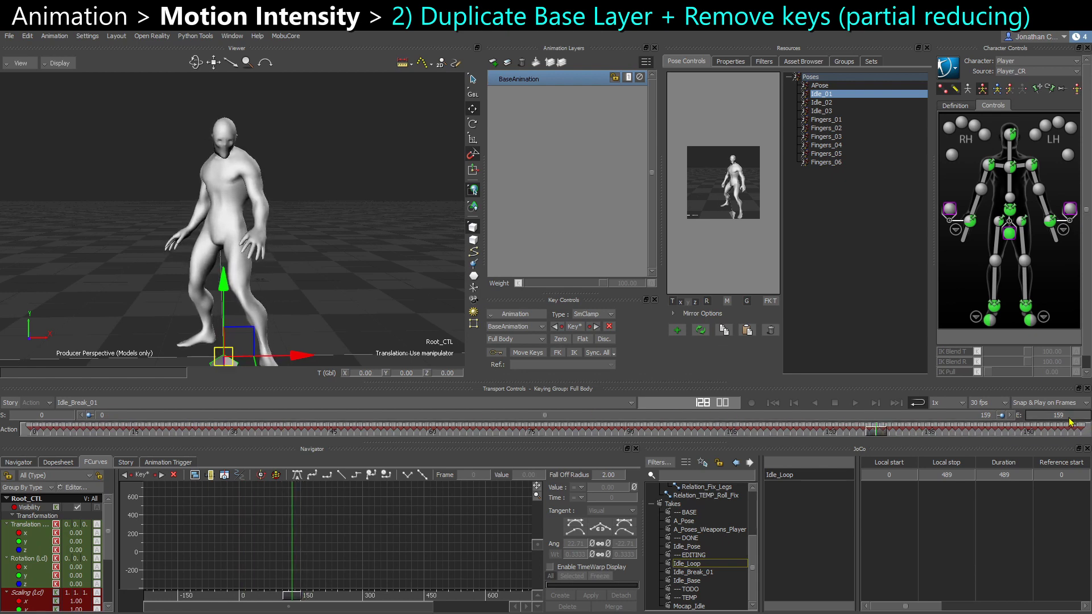
type("158")
key("Return")
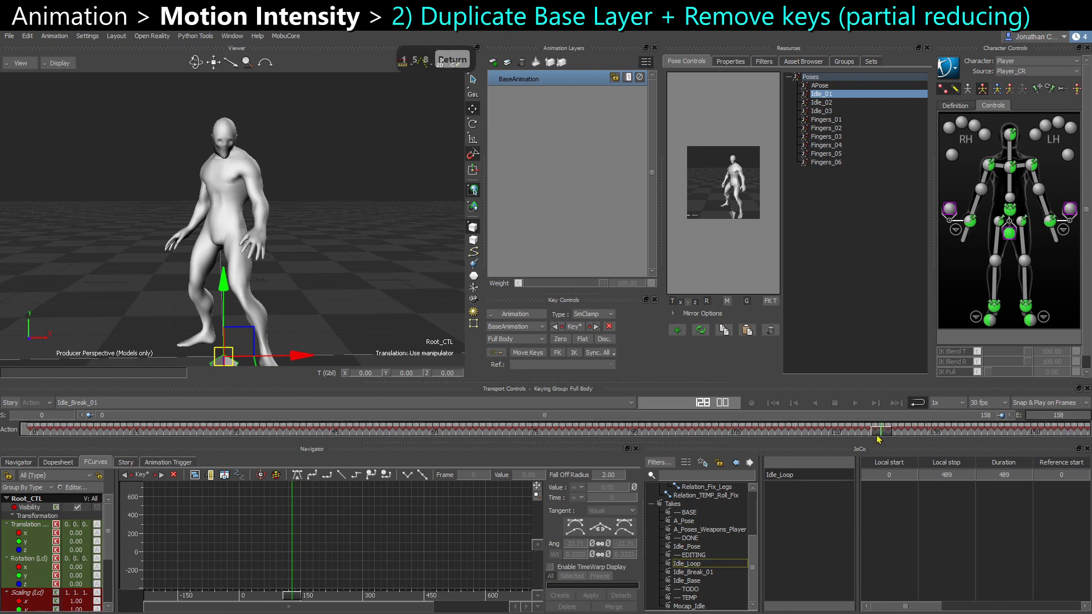
left_click_drag(126, 423, 758, 437)
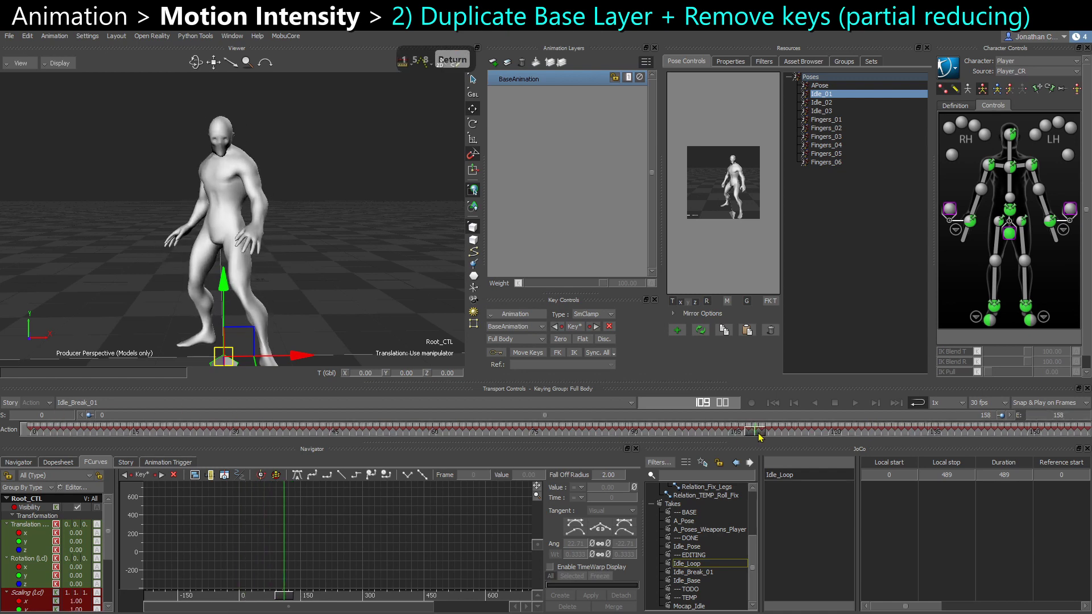
Duplicate the BaseAnimation layer and set the copy's layer mode to Override.
left_click_drag(91, 426, 2, 406)
left_click(512, 80)
key("ctrl+c")
key("ctrl+v")
right_click(543, 80)
mouse_move(570, 210)
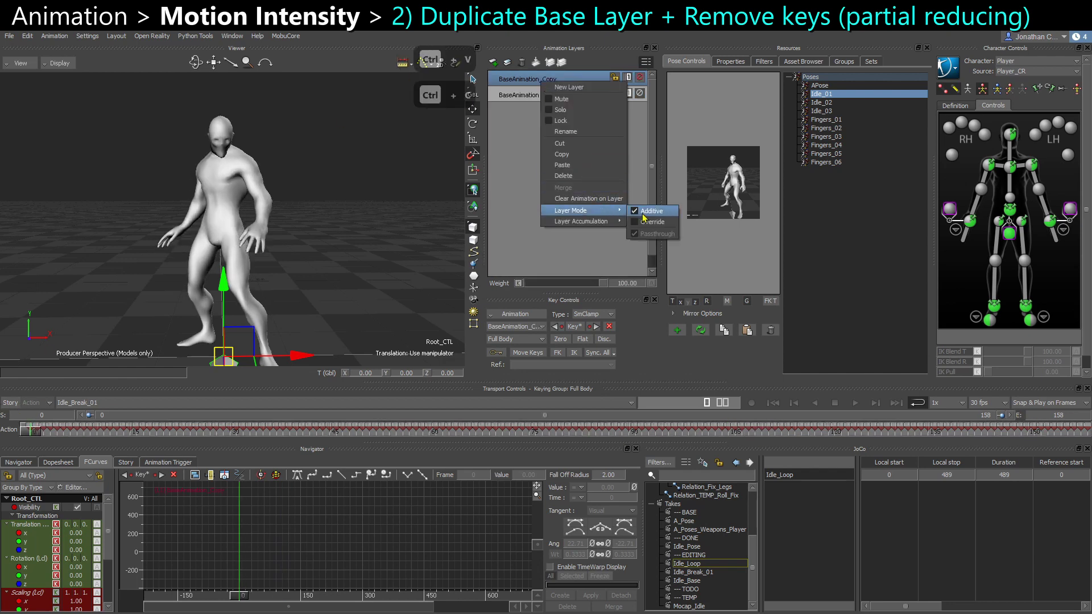
left_click(651, 223)
Delete the copied layer's keys through the middle of the take, between about frames 10 and 115.
left_click_drag(38, 433, 790, 429)
key("Delete")
key("Delete")
key("Delete")
left_click(794, 434)
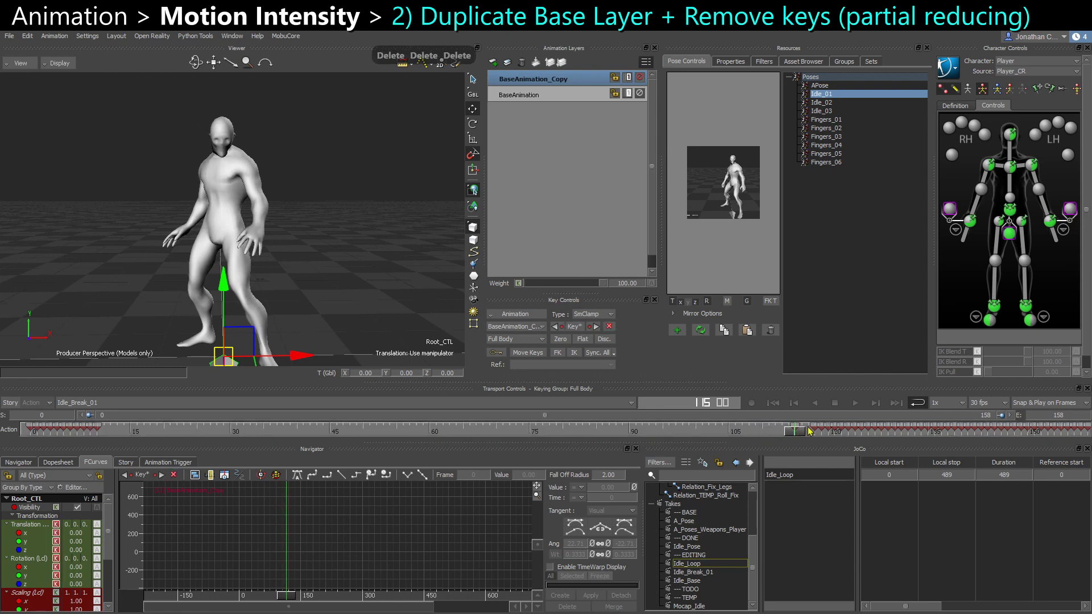
Delete the extra keys beside the two transitions on the copied layer, keeping single keys at about frames 10 and 115.
left_click_drag(808, 430, 815, 430, "shift")
key("Delete")
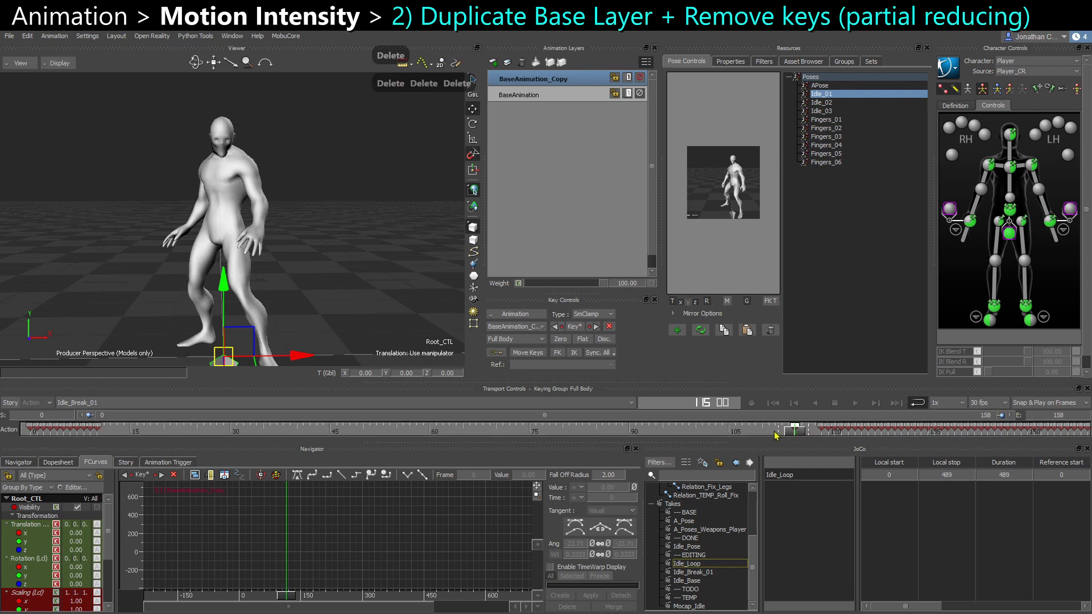
left_click_drag(801, 436, 395, 440)
key("Delete")
key("Delete")
key("Delete")
Set the copied layer's weight to about 53 and compare the playback by toggling the layer's mute.
left_click_drag(569, 283, 546, 291)
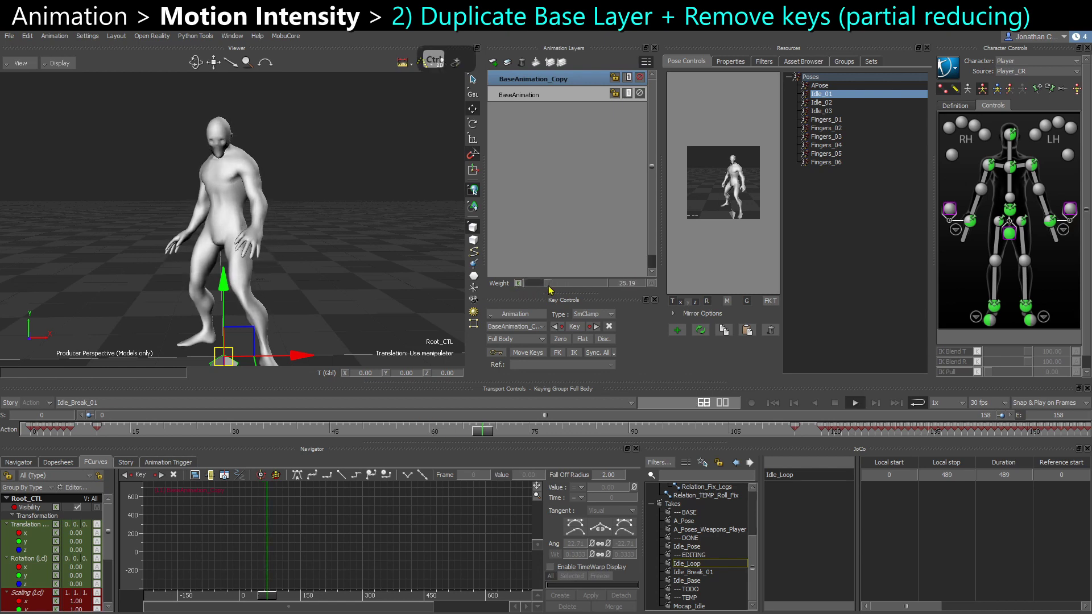
left_click_drag(316, 239, 385, 248, "ctrl+shift")
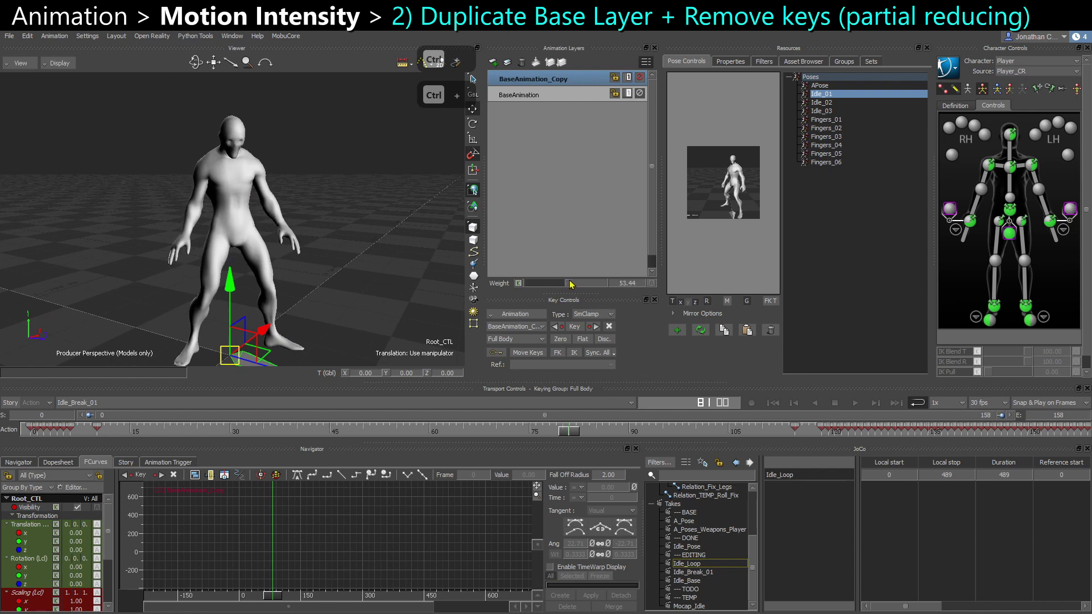
left_click_drag(567, 284, 571, 285)
key("ctrl+space")
left_click_drag(395, 285, 331, 291, "ctrl+shift")
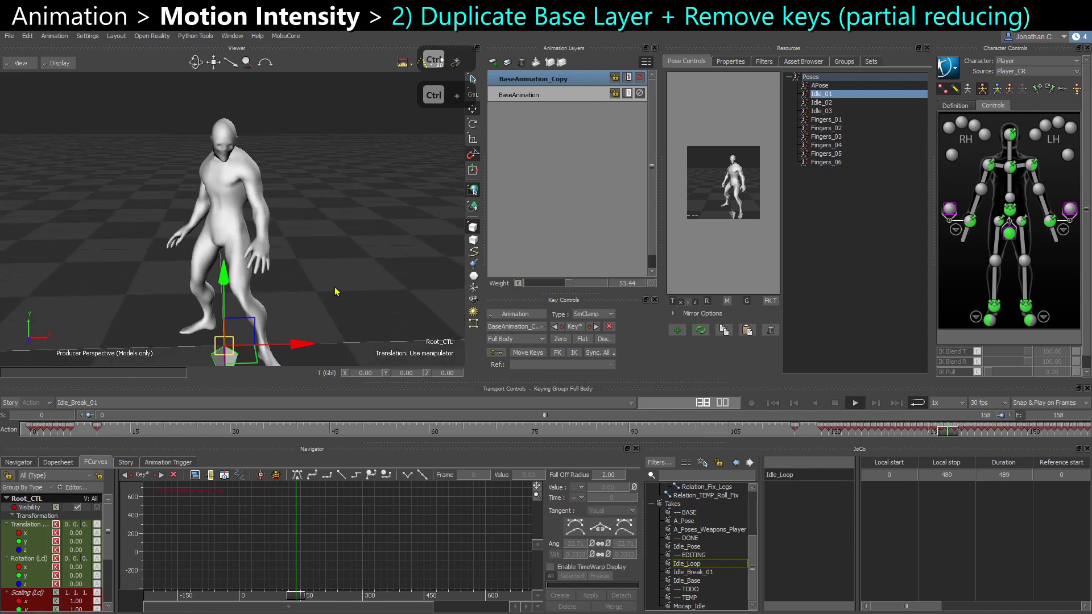
key("ctrl+space")
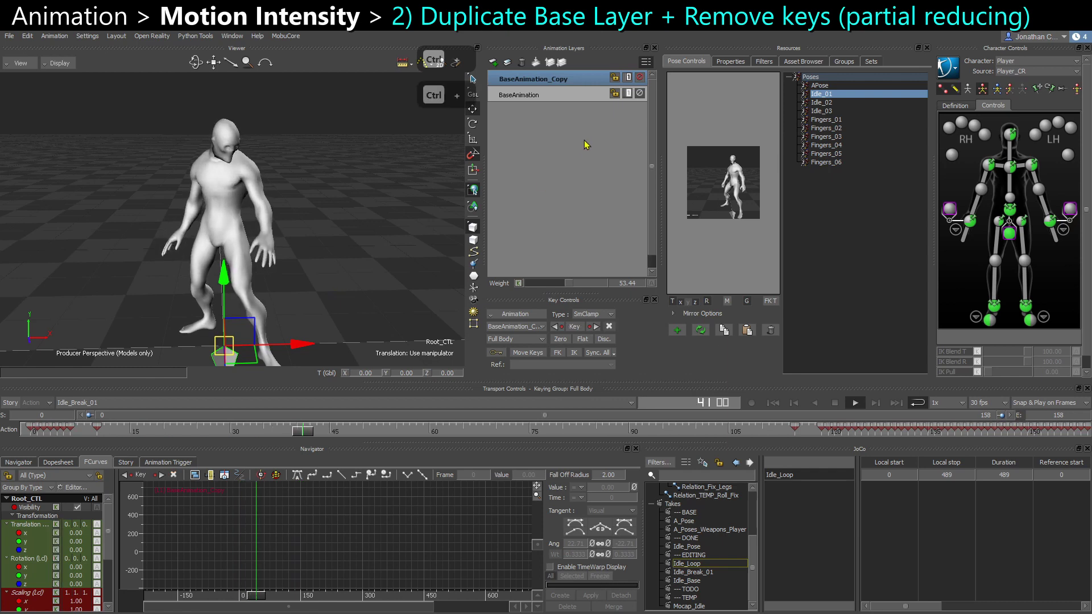
left_click(639, 77)
key("ctrl+space")
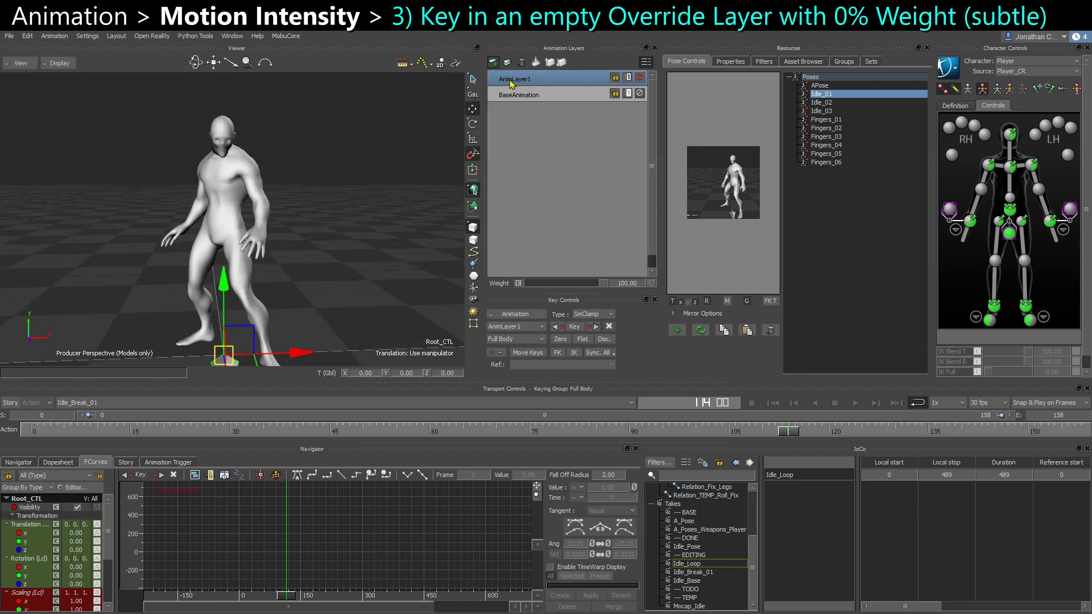
Set the new empty layer's mode to Override and rename the layer Animation_Simplify.
right_click(511, 84)
mouse_move(549, 209)
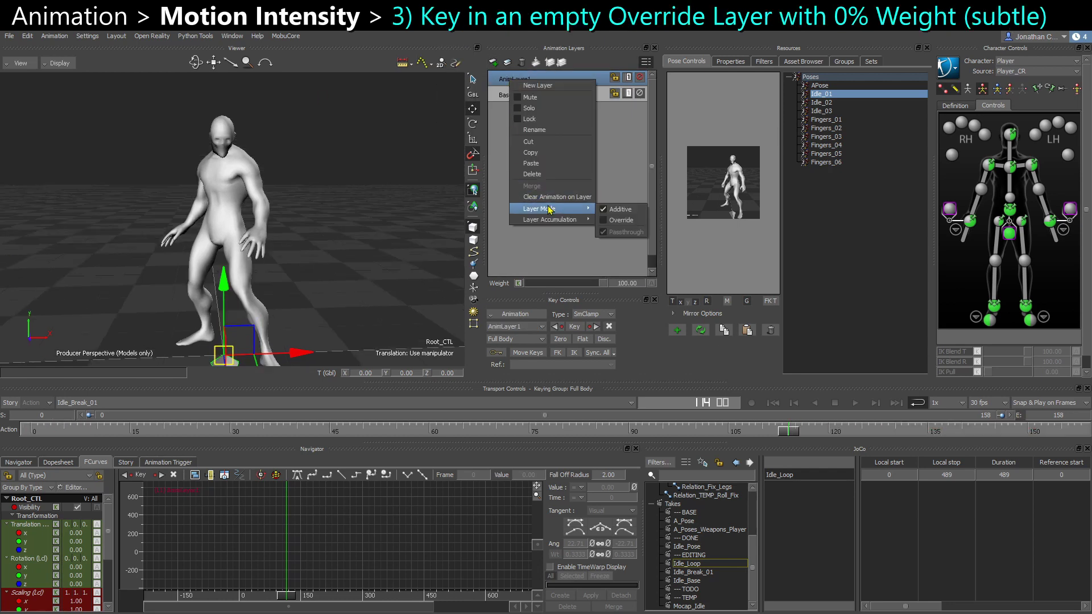
left_click(621, 220)
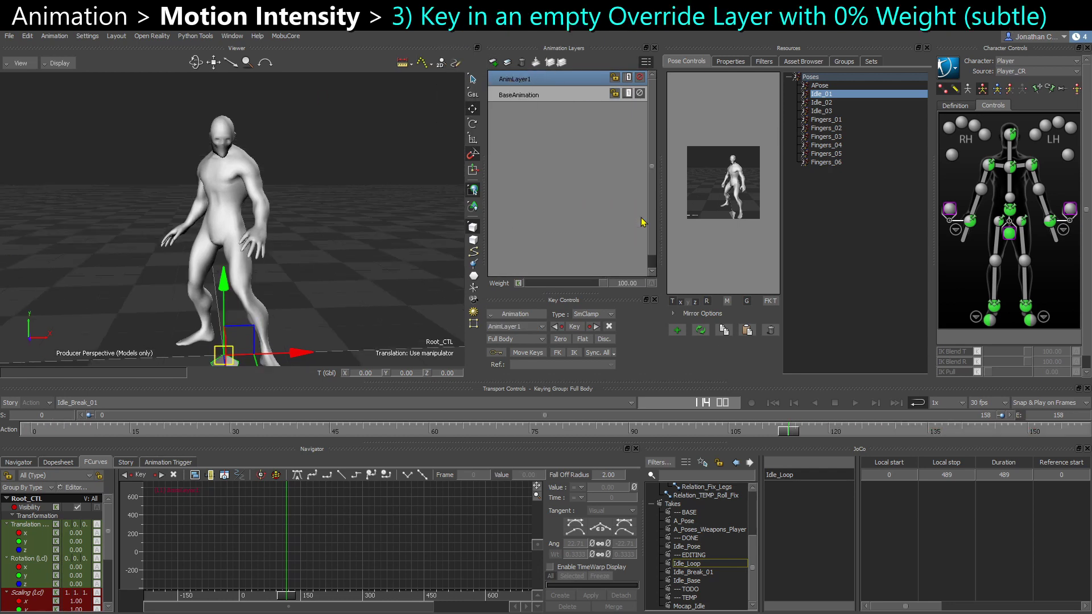
right_click(529, 84)
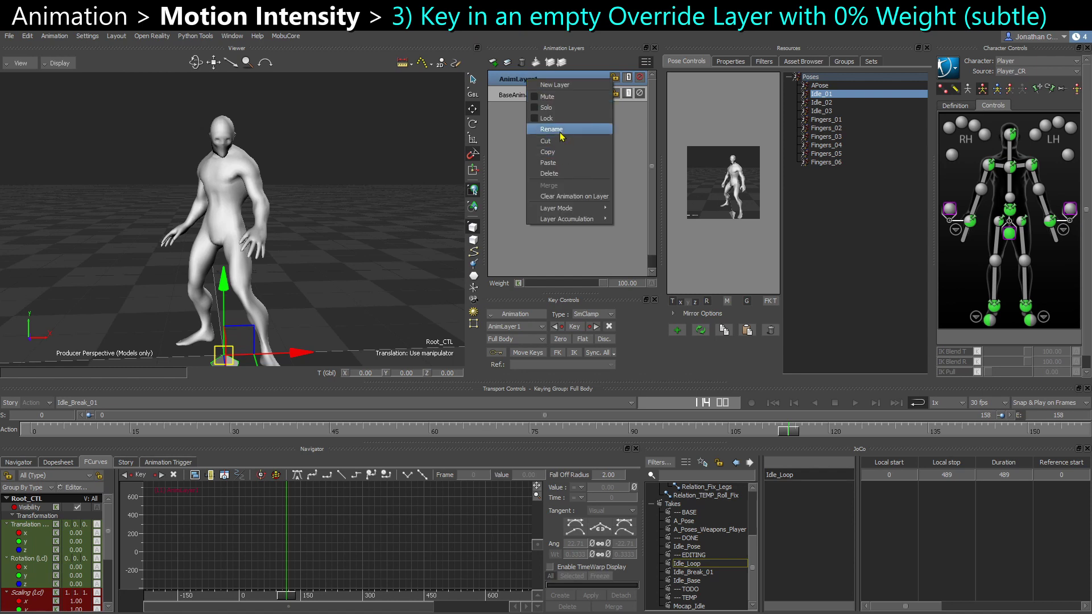
left_click(560, 134)
type("Animation_Simplif")
key("Return")
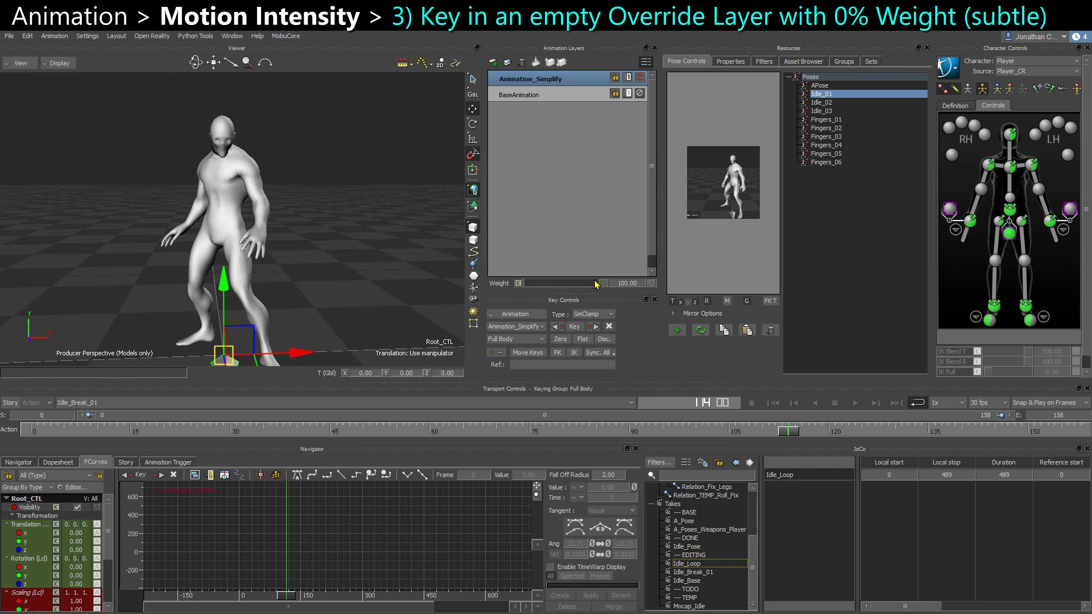
Set the Animation_Simplify layer's weight to 0 and add a full-body key at frame 0.
left_click_drag(607, 286, 596, 286)
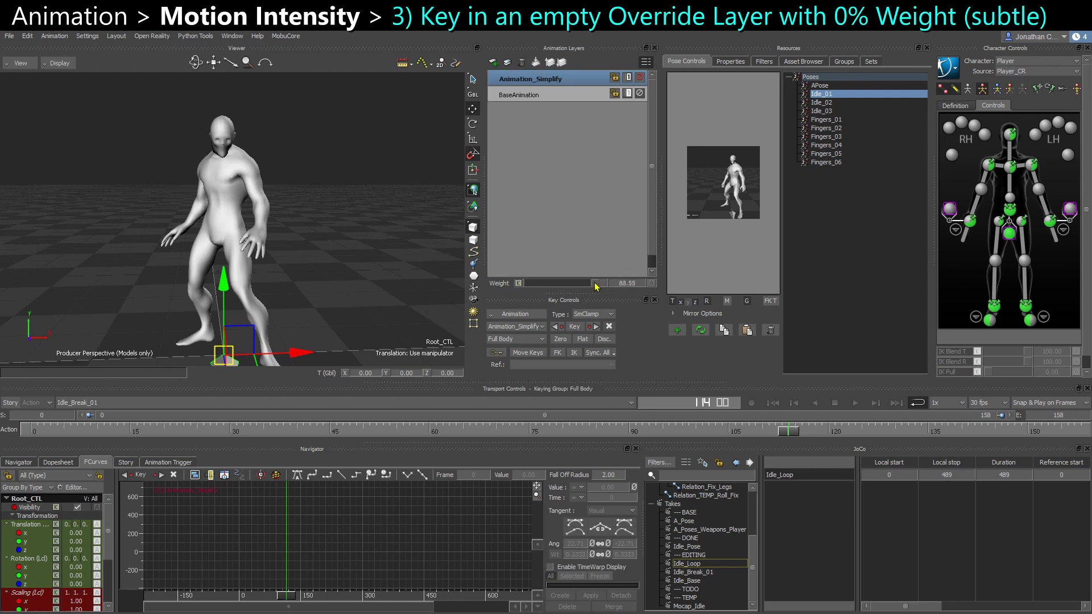
left_click(518, 283)
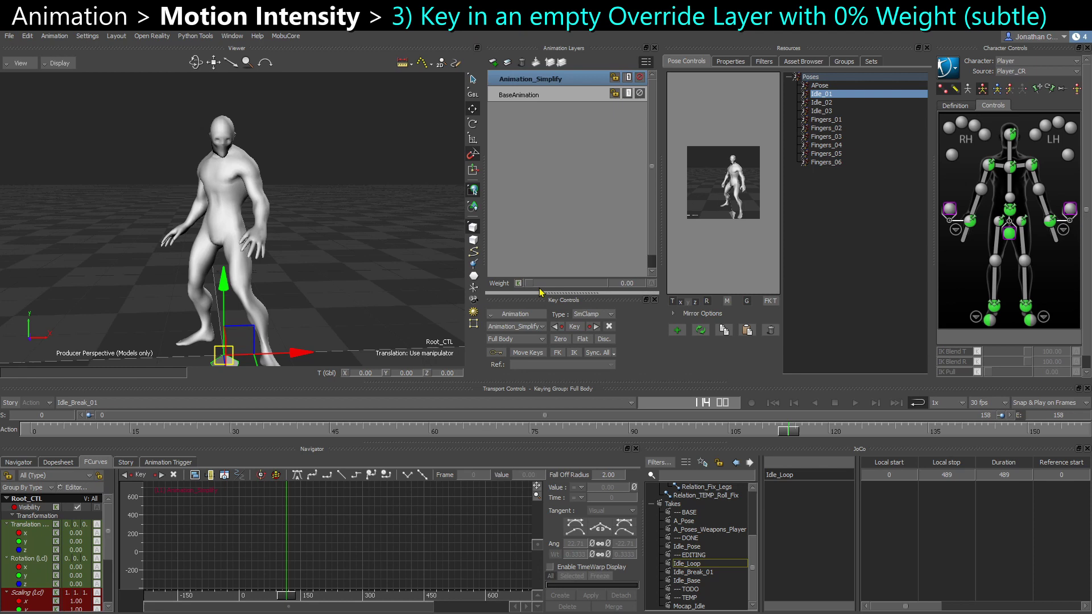
left_click(36, 431)
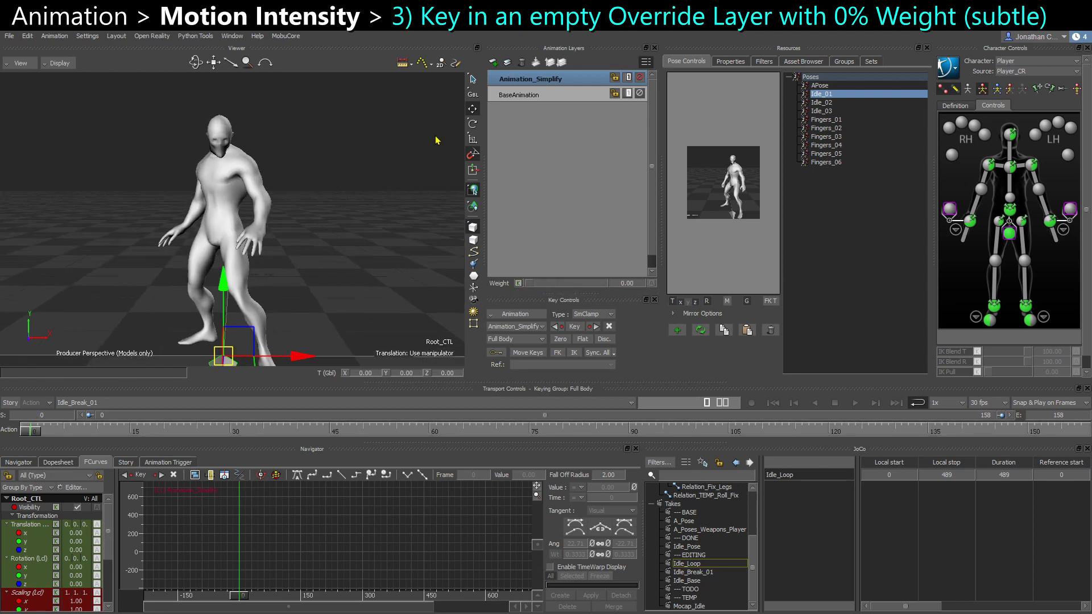
left_click(320, 222)
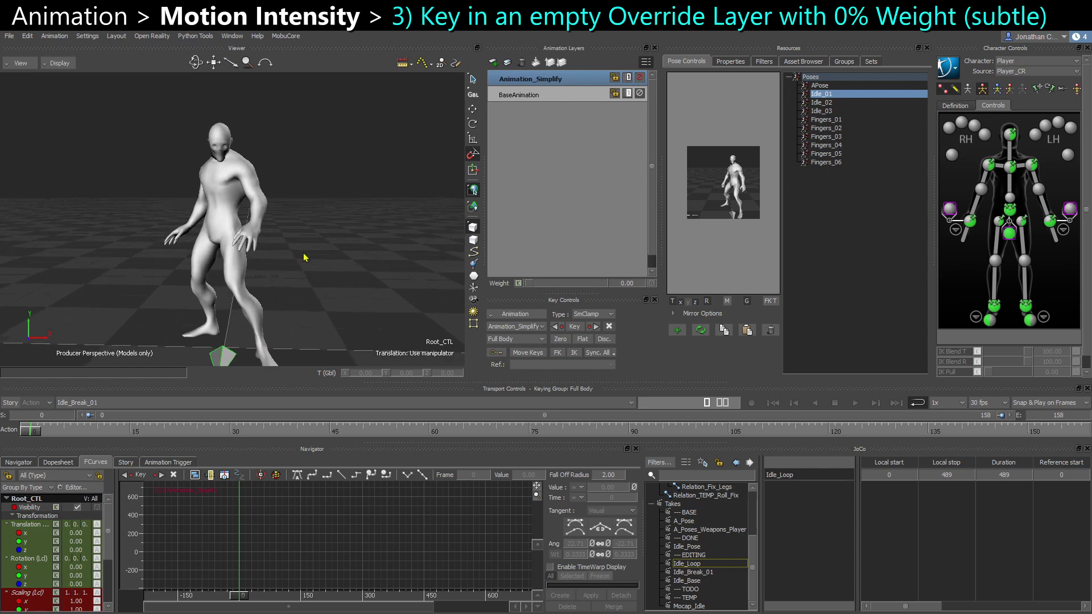
key("k")
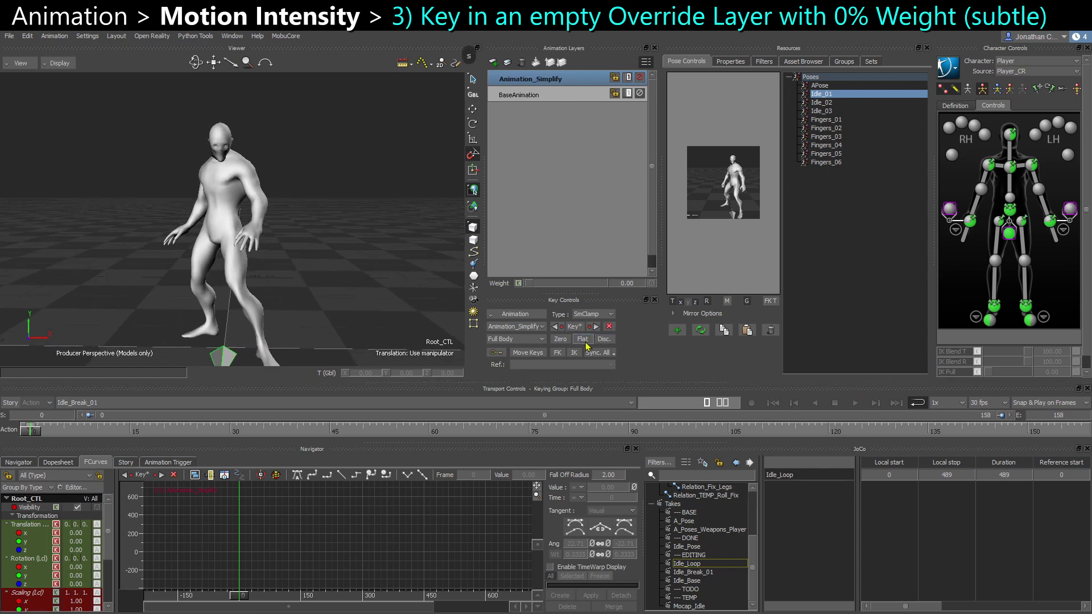
Add a full-body key on the Animation_Simplify layer at the take's last frame, 158.
left_click(832, 403)
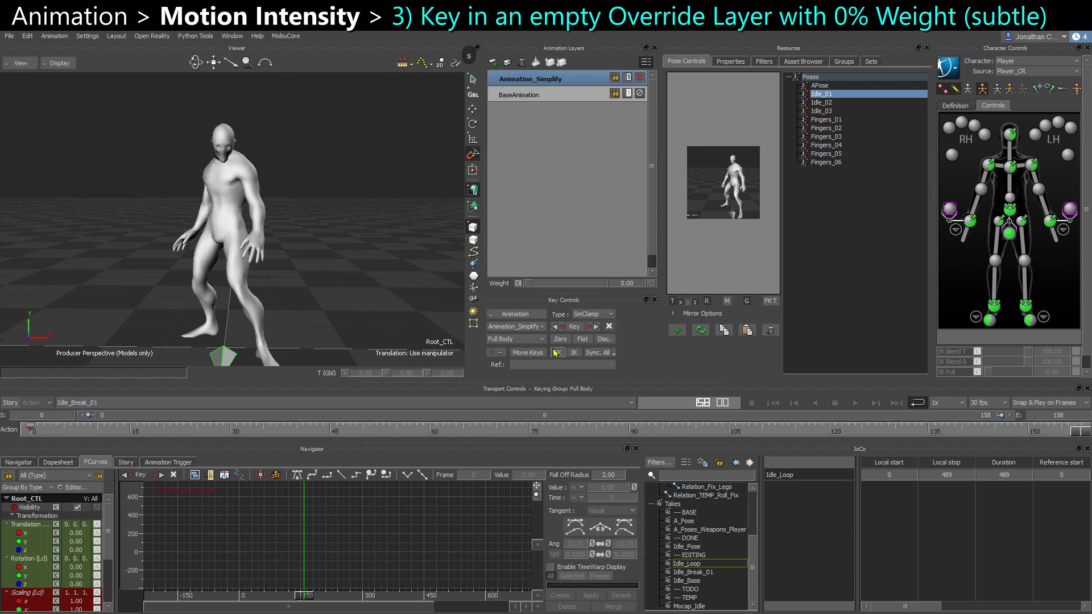
left_click(582, 339)
key("ctrl+z")
key("ctrl+z")
key("ctrl+z")
key("ctrl+z")
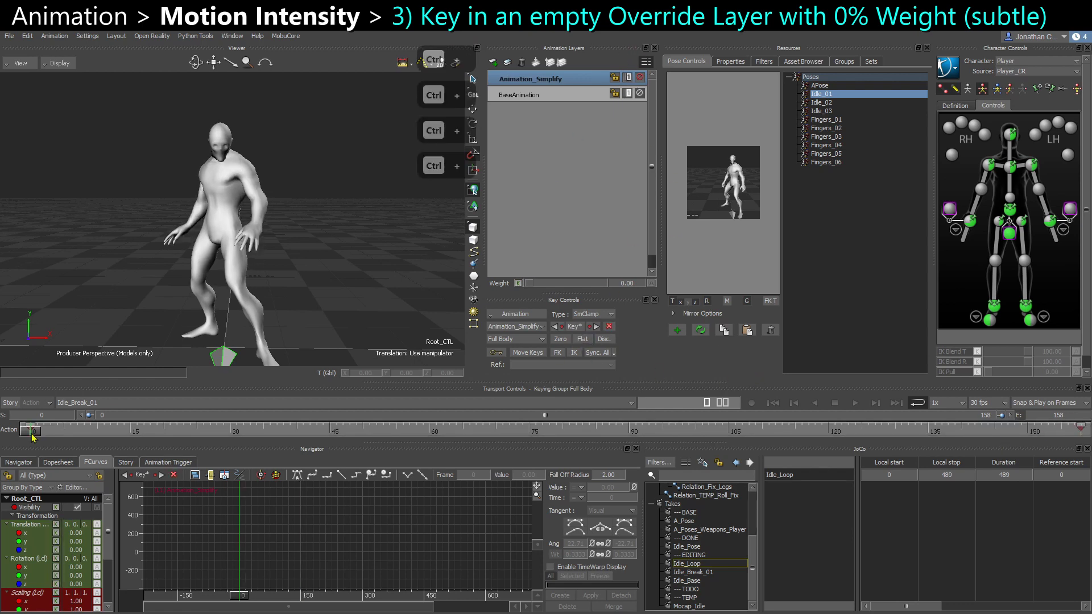
Add full-body keys on the main poses at about frames 18, 50, 72 and 98, checking the character from several angles.
left_click_drag(153, 441, 116, 432)
left_click_drag(279, 252, 248, 287, "alt")
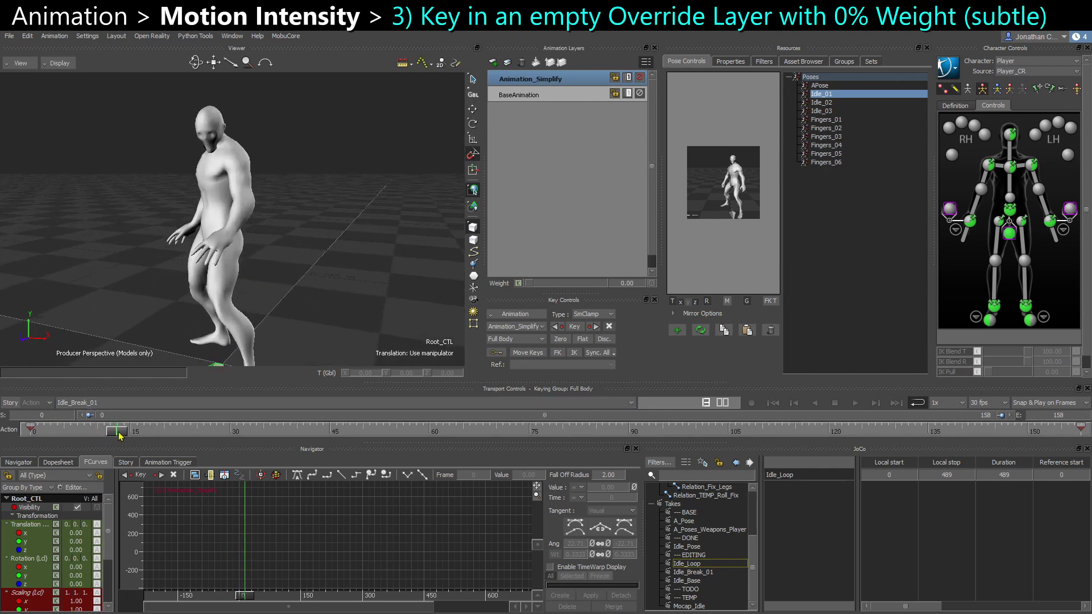
left_click_drag(120, 436, 402, 435)
key("s")
left_click_drag(347, 335, 389, 322, "alt")
left_click_drag(405, 432, 515, 435)
left_click_drag(349, 310, 411, 313, "ctrl+shift")
left_click_drag(519, 433, 678, 438)
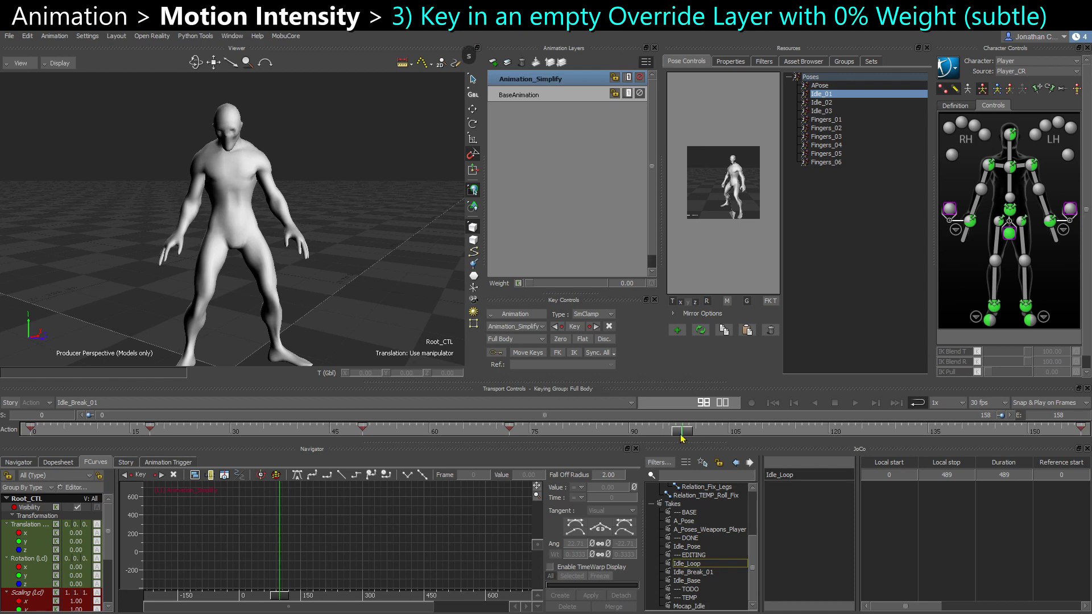
key("k")
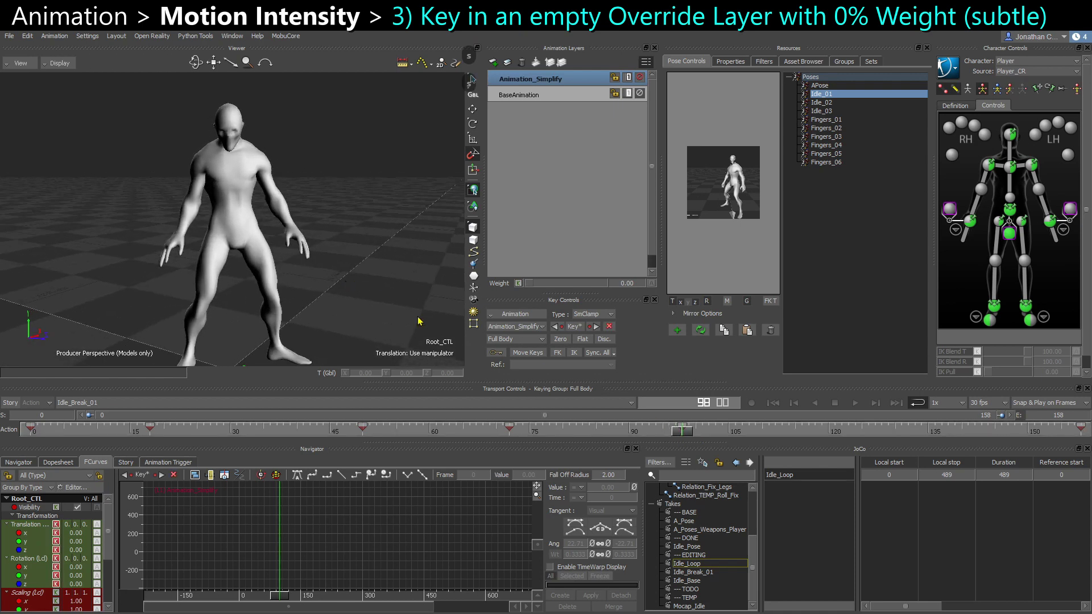
Review the motion around the last pose change and add a full-body key at frame 118.
left_click_drag(684, 430, 601, 427)
left_click_drag(340, 264, 221, 110, "alt")
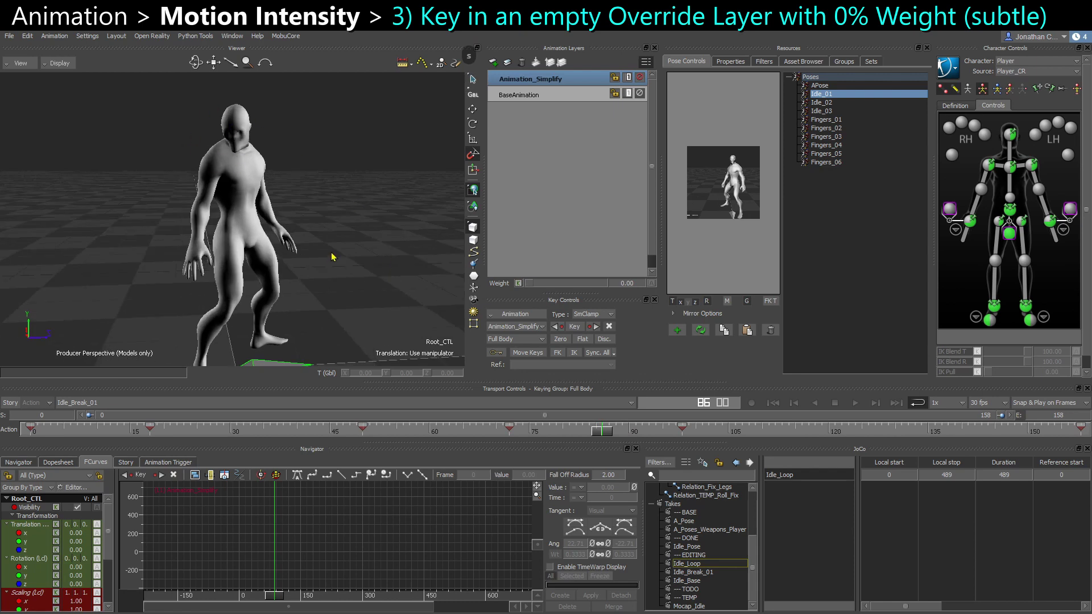
left_click_drag(328, 256, 290, 257, "ctrl+shift")
left_click_drag(601, 433, 793, 436)
left_click_drag(349, 281, 273, 275, "ctrl+shift")
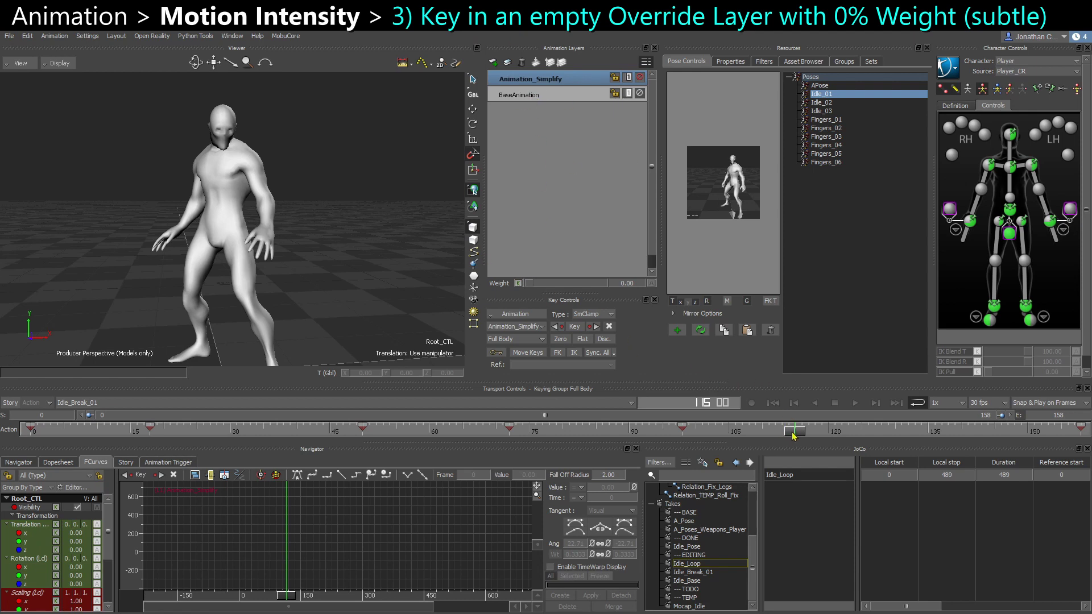
mouse_move(794, 437)
left_mouse_down()
mouse_move(714, 426)
mouse_move(814, 434)
left_mouse_up()
key("s")
left_click_drag(385, 282, 364, 298, "alt")
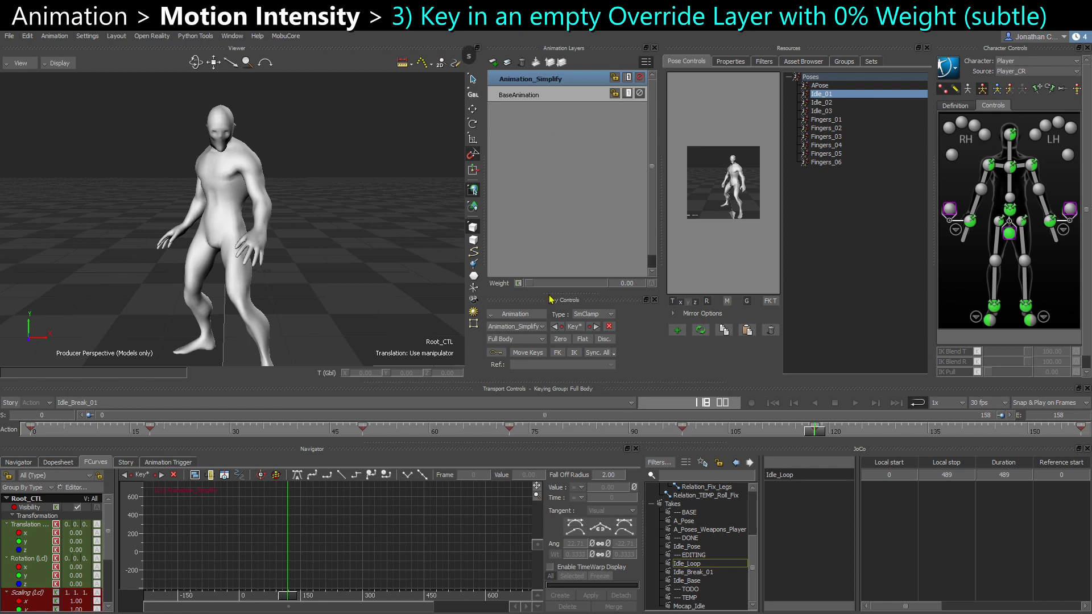
Duplicate the BaseAnimation layer and set the copy's layer mode to Override.
left_click(524, 96)
key("ctrl+c")
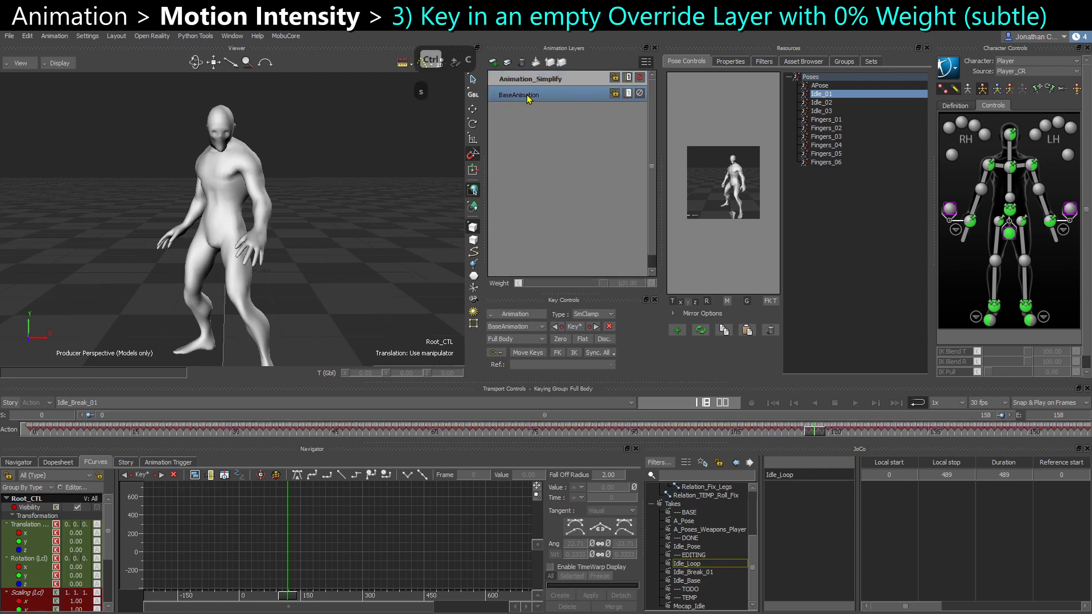
key("ctrl+v")
right_click(528, 95)
mouse_move(569, 219)
left_click(639, 231)
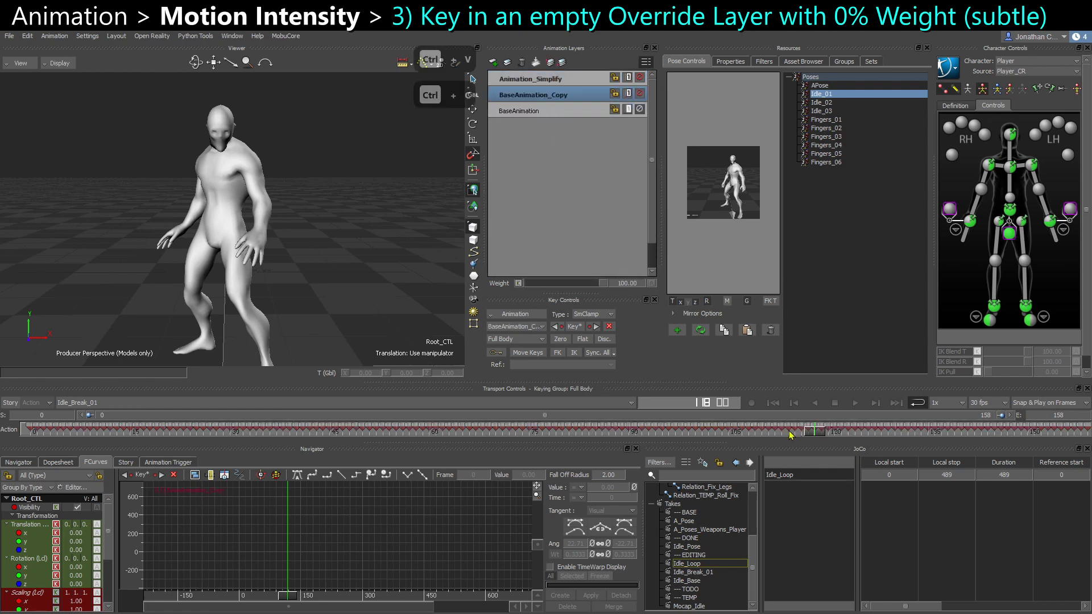
Delete the copied layer's keys between about frames 86 and 136, and remove the copied layer.
left_click_drag(812, 429, 638, 417, "shift")
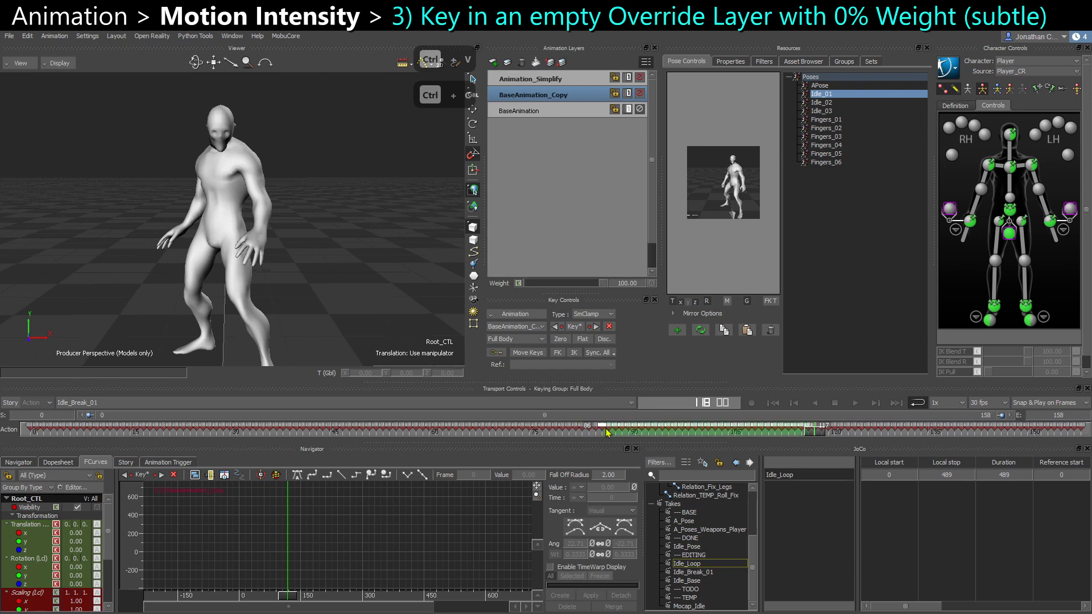
key("Delete")
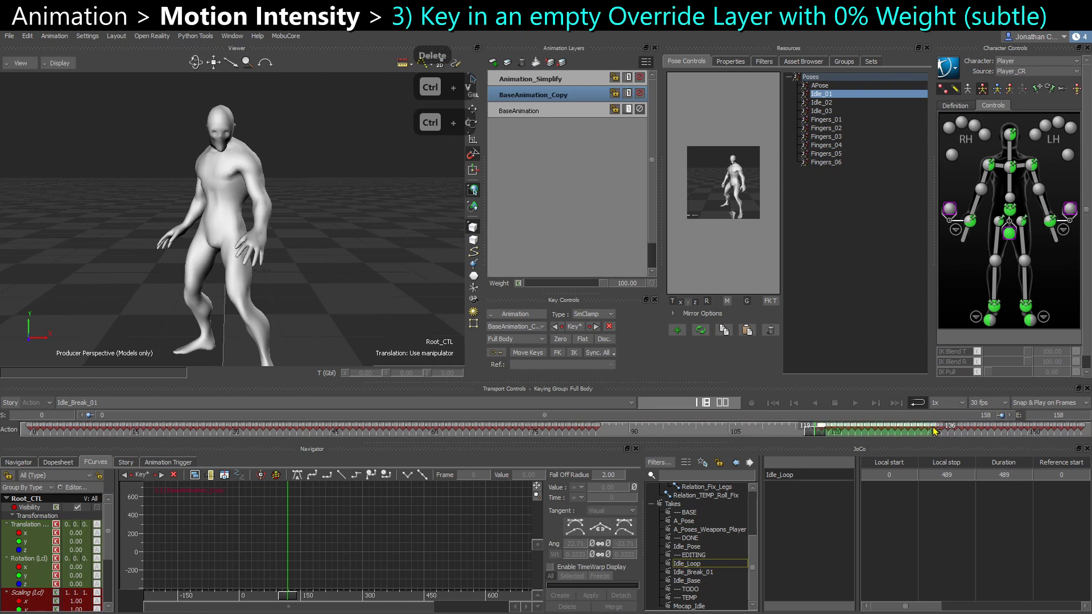
key("Delete")
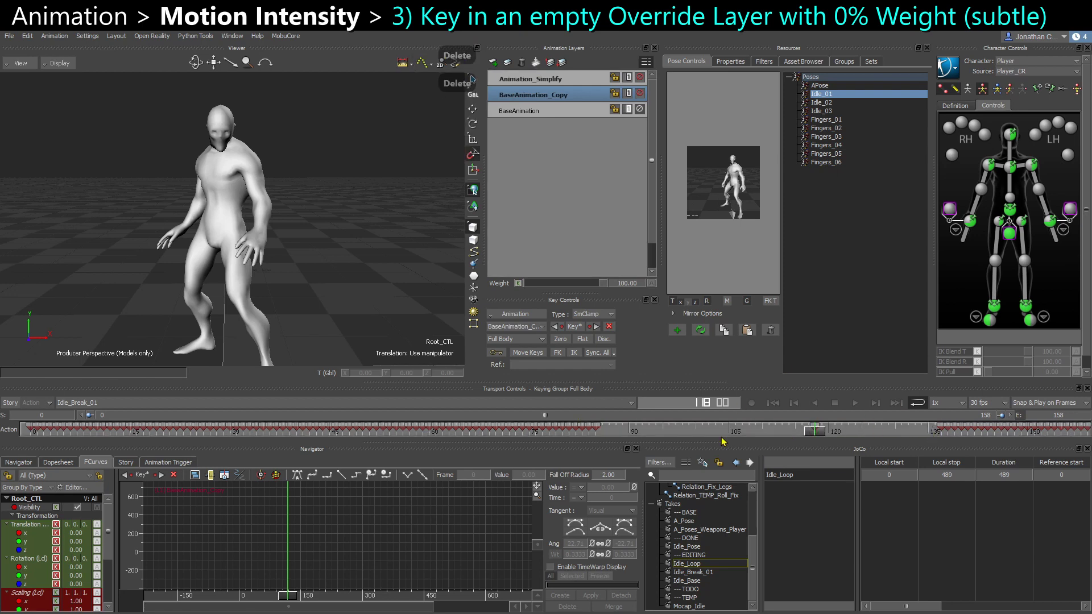
left_click(525, 63)
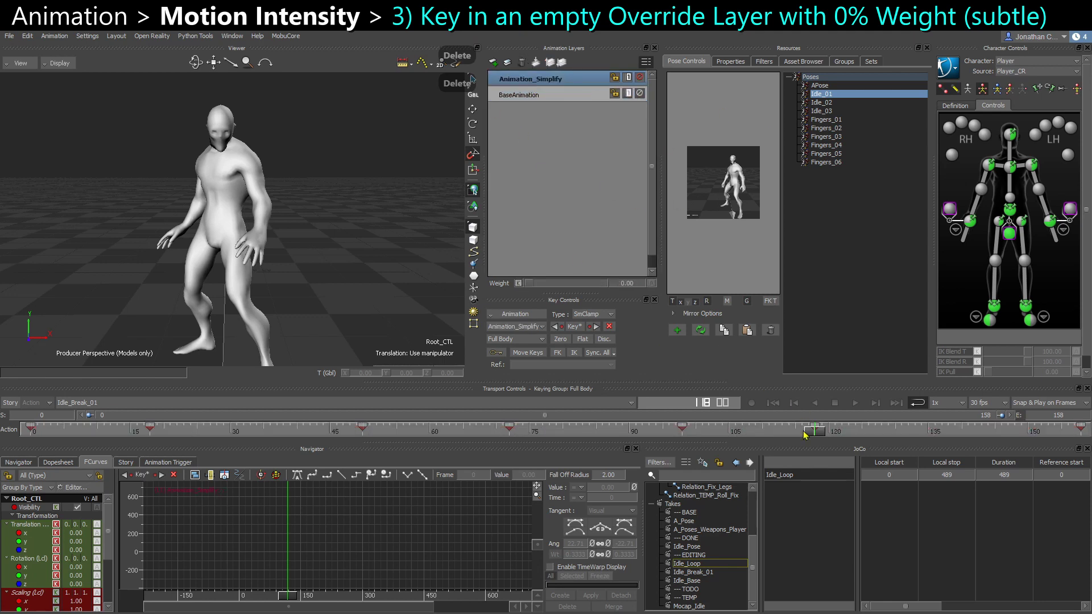
Set the Animation_Simplify layer's weight to 100 and play back the keyed motion.
left_click_drag(822, 431, 1053, 431)
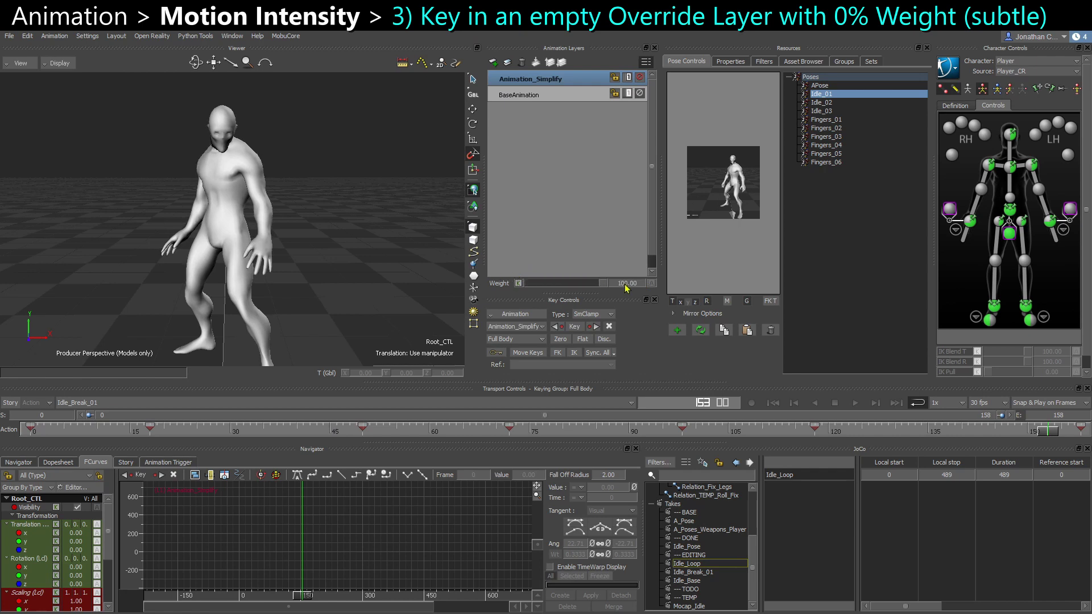
left_click_drag(528, 283, 635, 289)
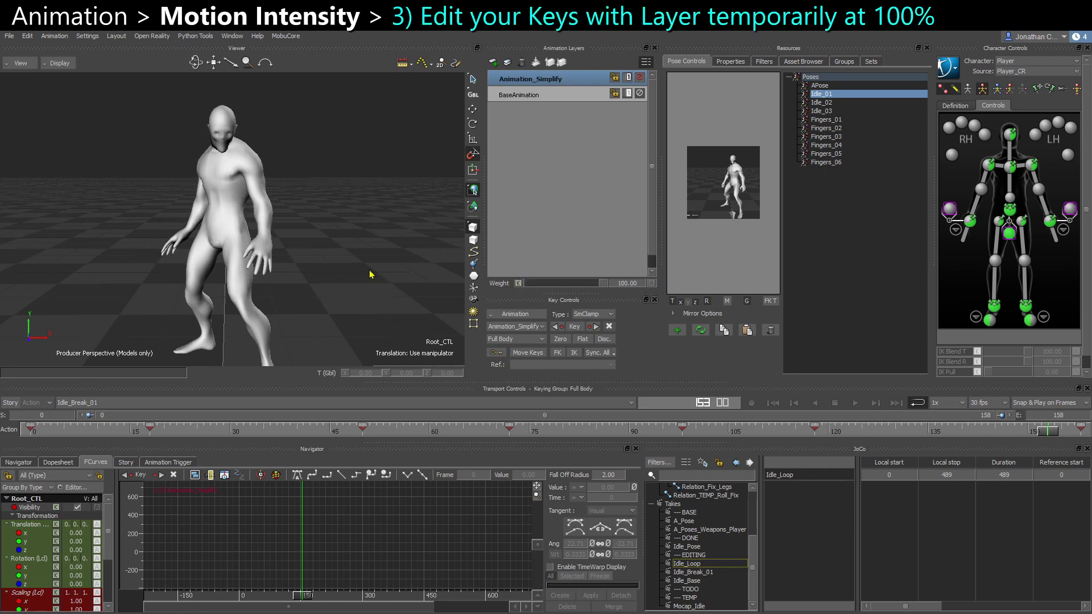
key("ctrl+space")
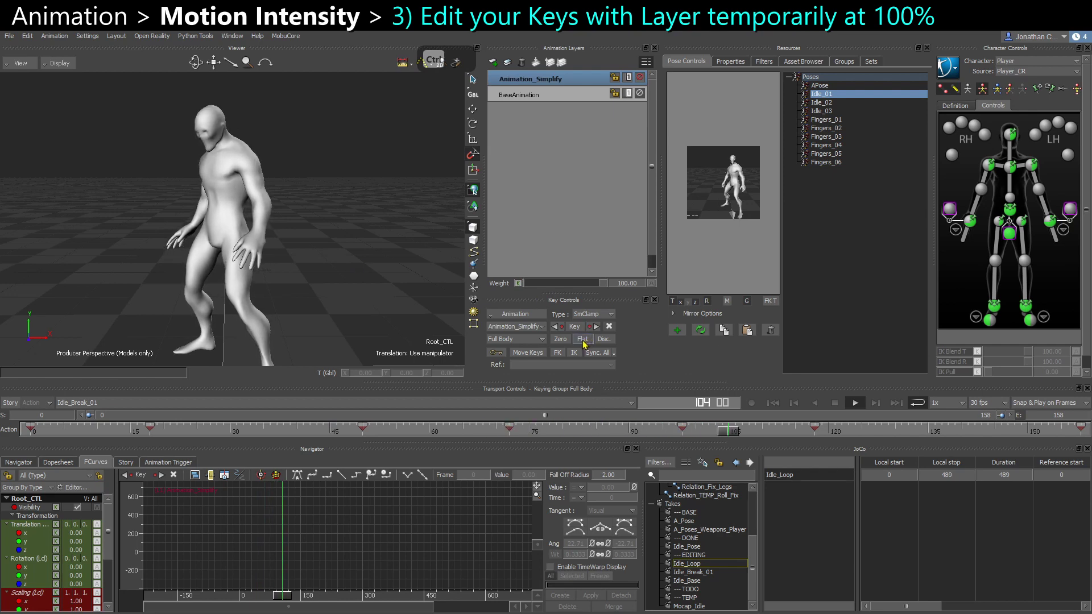
key("ctrl+space")
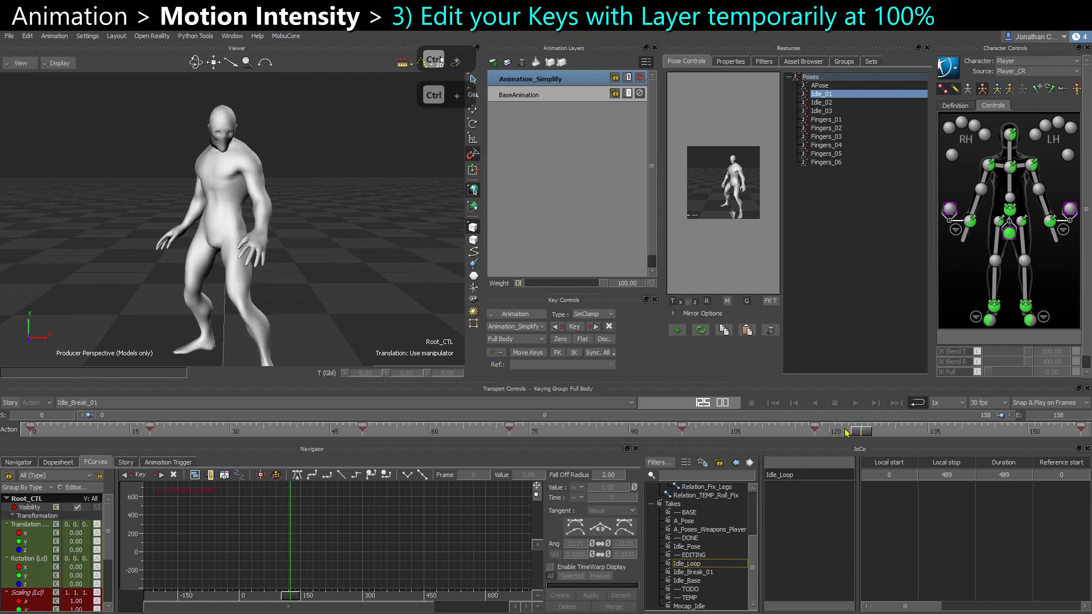
Move the Animation_Simplify layer's key from frame 118 to frame 132 and play back the change.
left_click_drag(861, 432, 907, 432)
key("ctrl+c")
key("ctrl+v")
left_click_drag(838, 431, 778, 431)
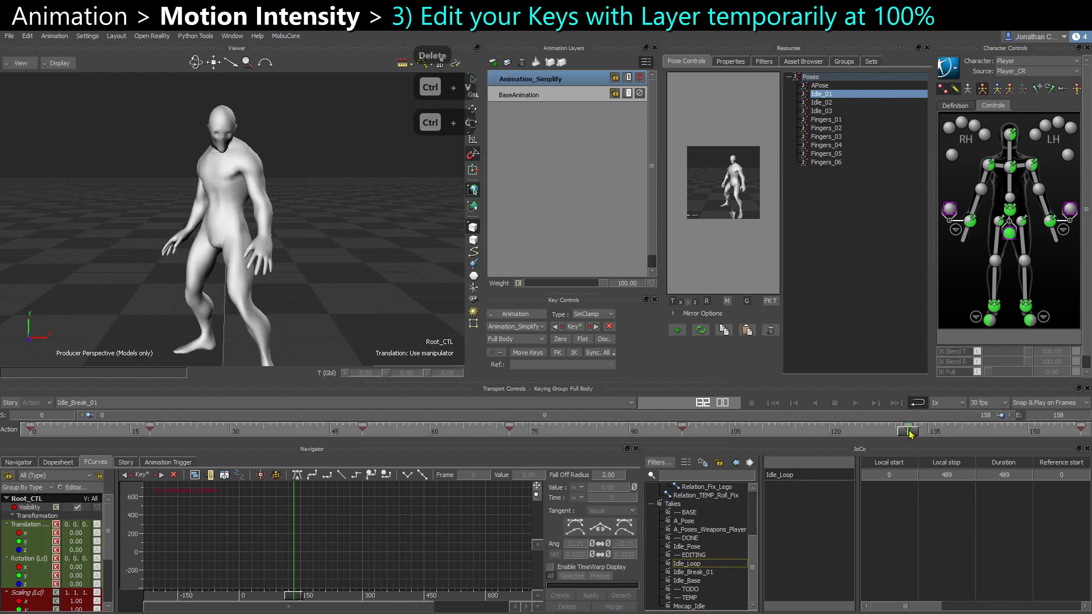
key("Delete")
key("ctrl+space")
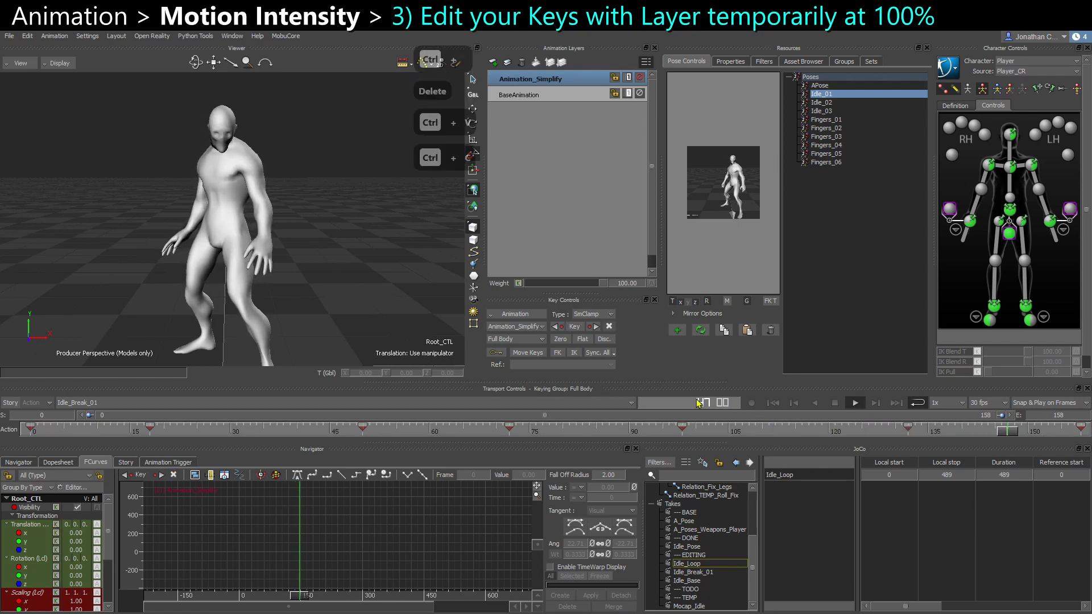
key("ctrl+space")
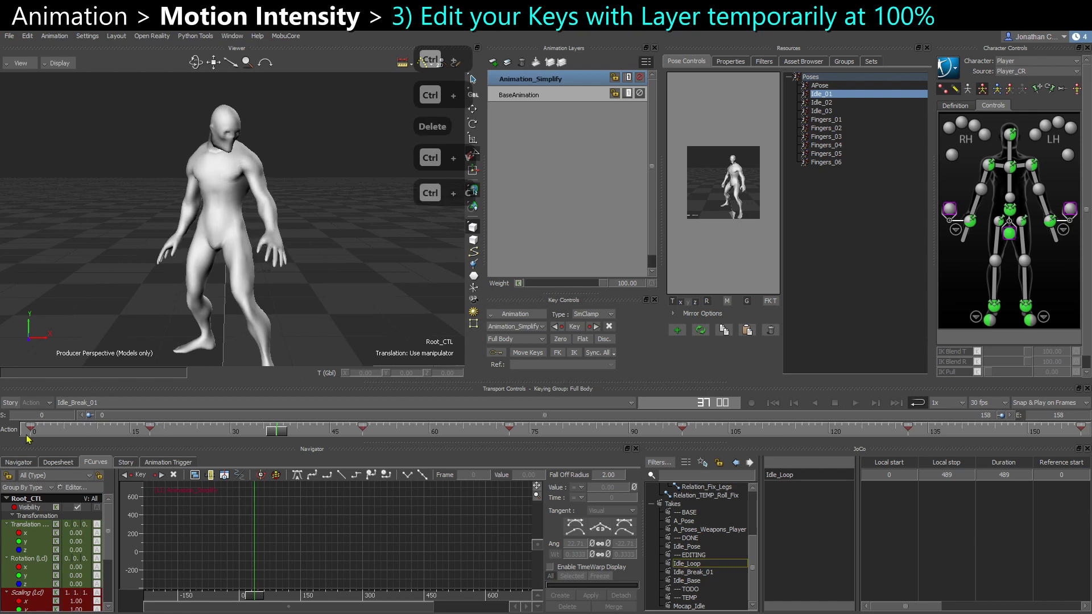
Copy the key at frame 0, try deleting a key, undo the deletion and review the playback.
left_click(30, 434)
key("ctrl+c")
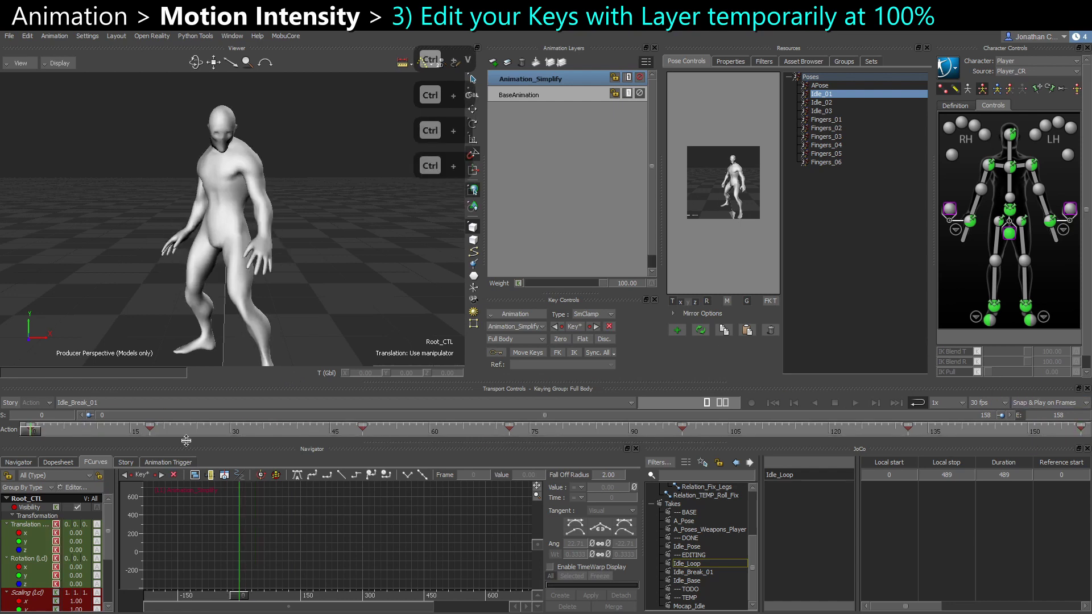
key("Delete")
key("ctrl+z")
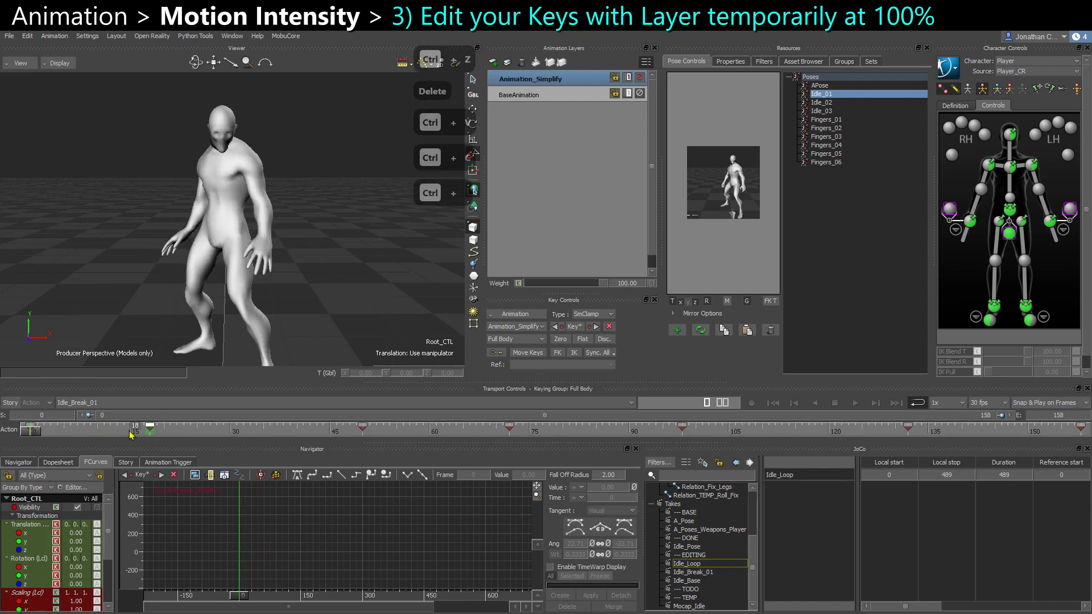
key("ctrl+space")
key("ctrl+space")
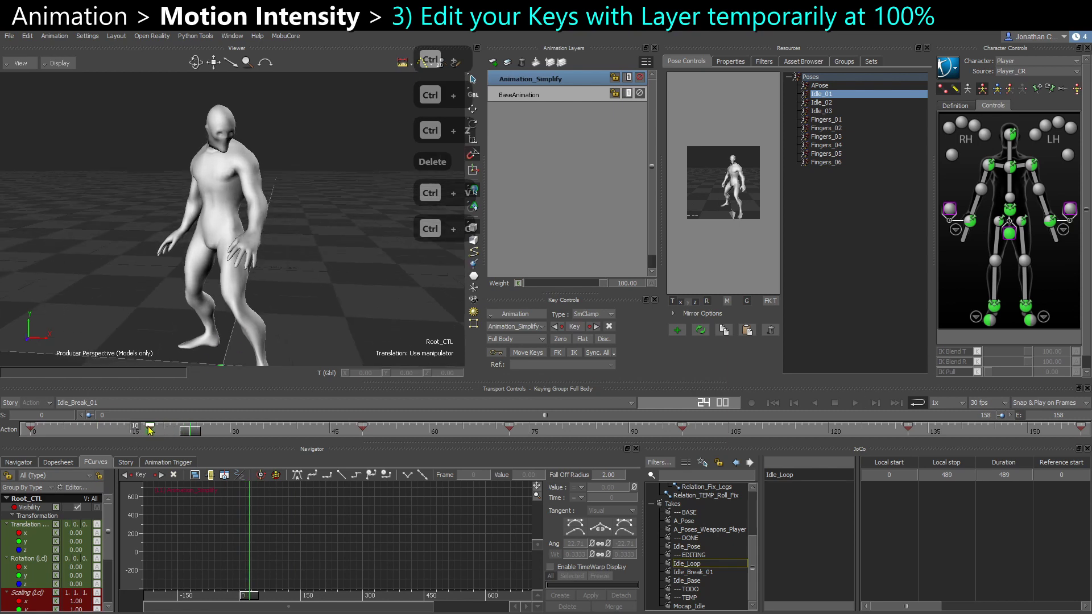
Move the keys at about frames 18 and 50 to about frames 22 and 59, checking playback, and add a key near frame 102.
left_click_drag(149, 428, 176, 428)
left_click(336, 428)
left_click_drag(363, 427, 422, 428)
key("ctrl+space")
key("s")
left_click(410, 429)
key("ctrl+space")
key("ctrl+space")
left_click(711, 435)
key("s")
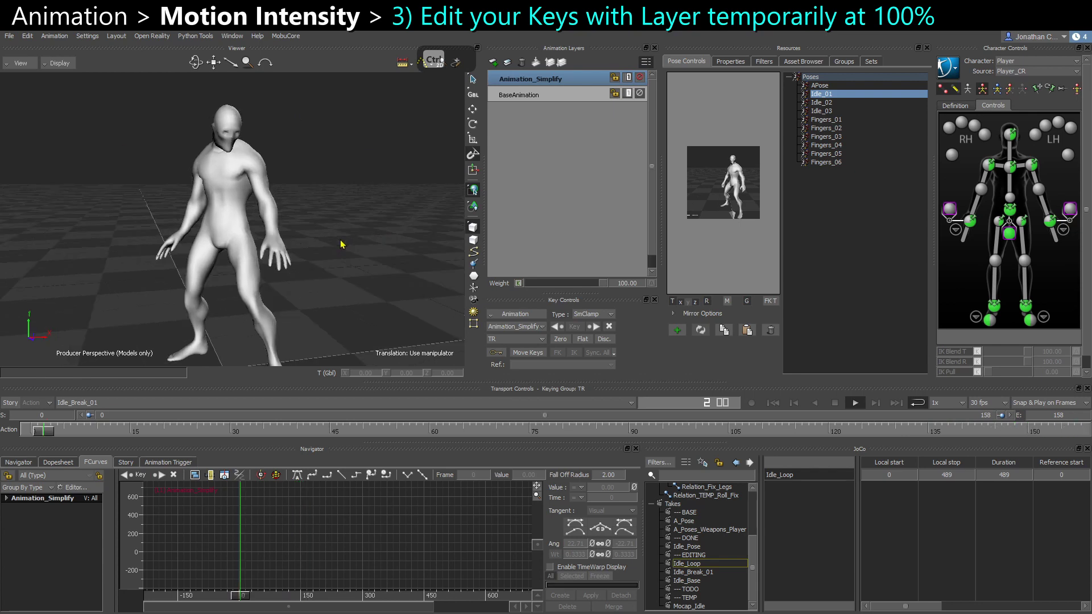
Set the Animation_Simplify layer's weight to 54.96 and compare the playback with the layer muted and active.
key("ctrl+space")
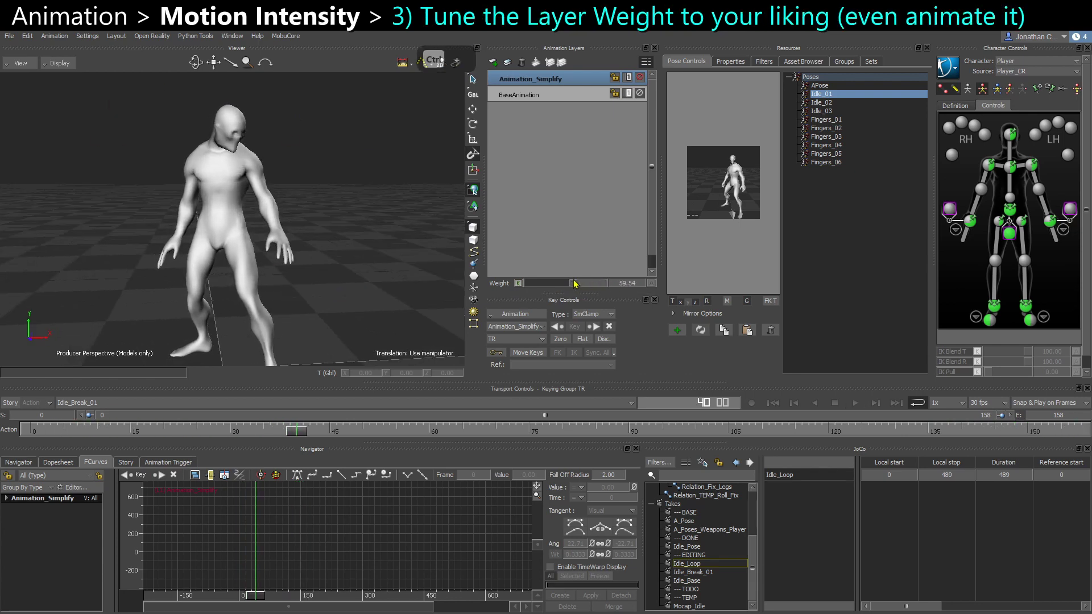
left_click_drag(583, 289, 581, 289)
key("ctrl+space")
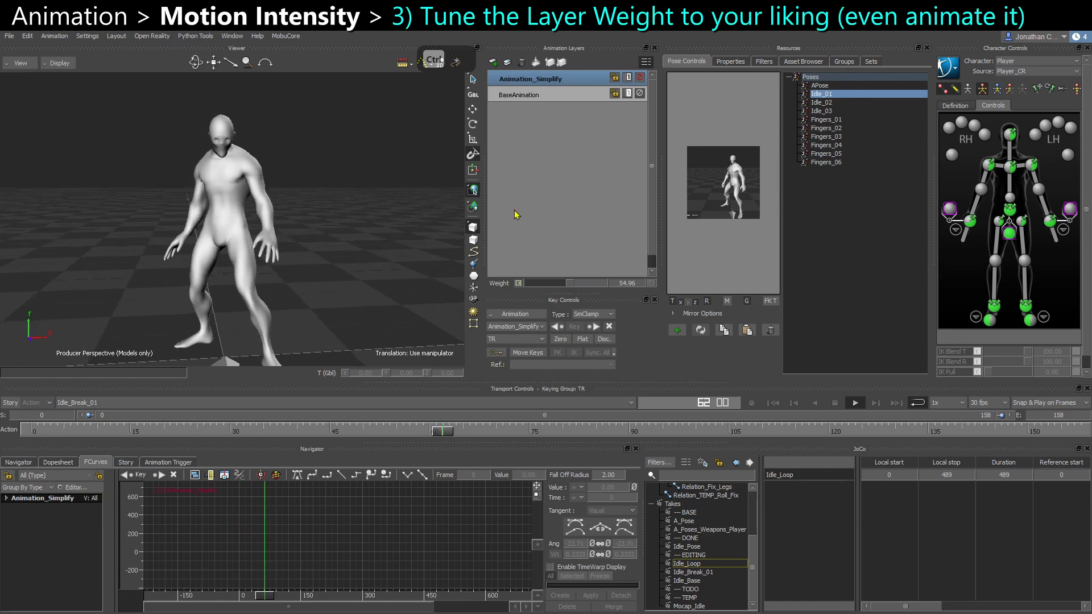
left_click(640, 78)
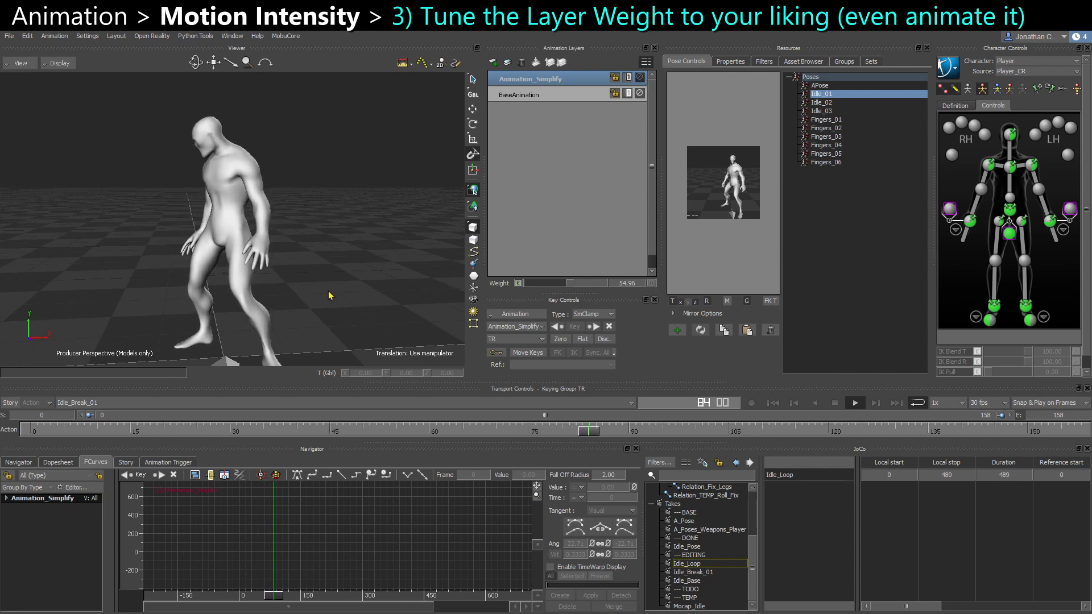
left_click(640, 77)
Try the Animation_Simplify layer at weight 100, check the hips effector's keys, set the weight to 49.62 and play back.
left_click_drag(603, 283, 648, 269)
key("ctrl+space")
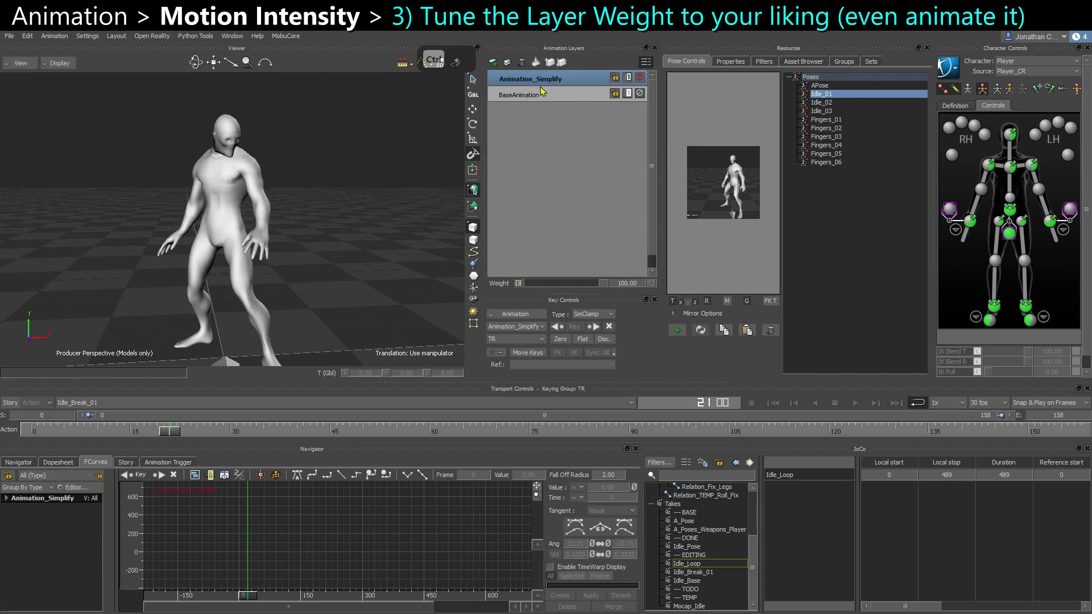
left_click(1010, 209)
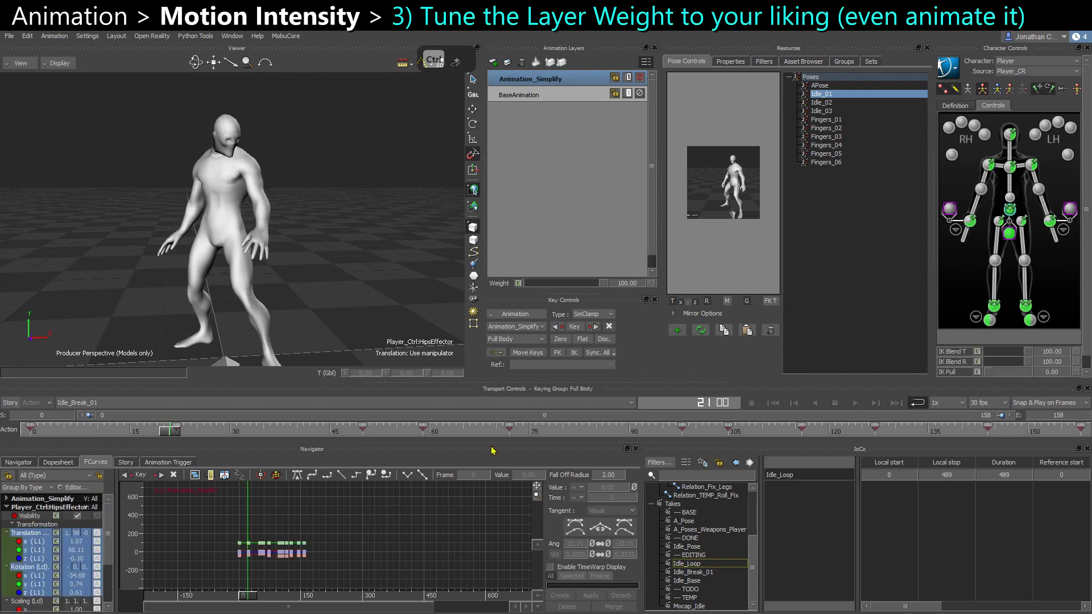
left_click(566, 283)
key("ctrl+space")
left_click(383, 265)
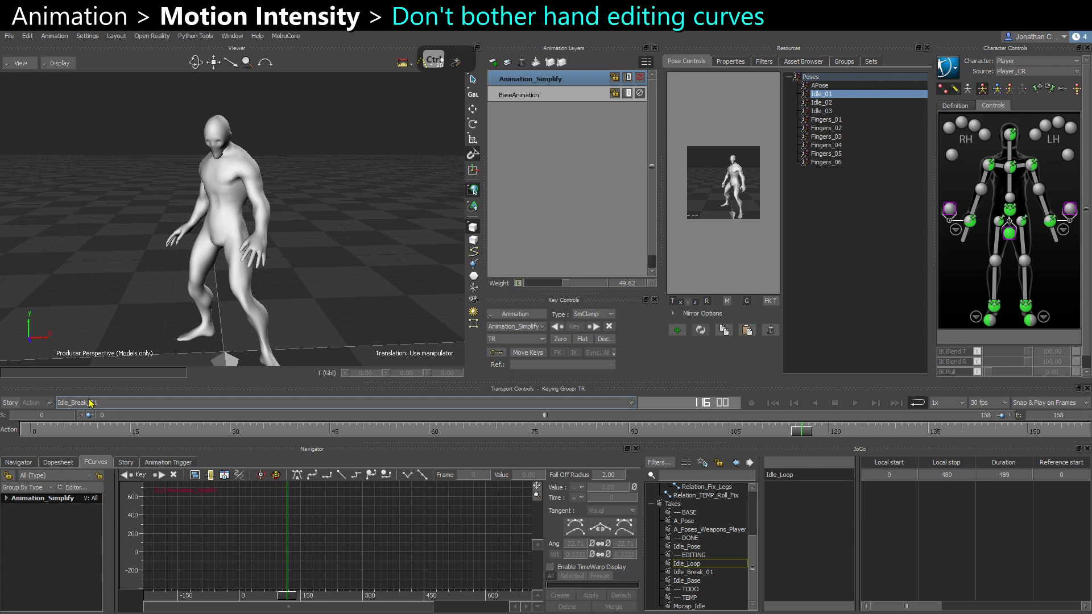
Switch to the Idle_Loop take, delete its AnimLayer1 layer and review the base animation in playback.
left_click(90, 403)
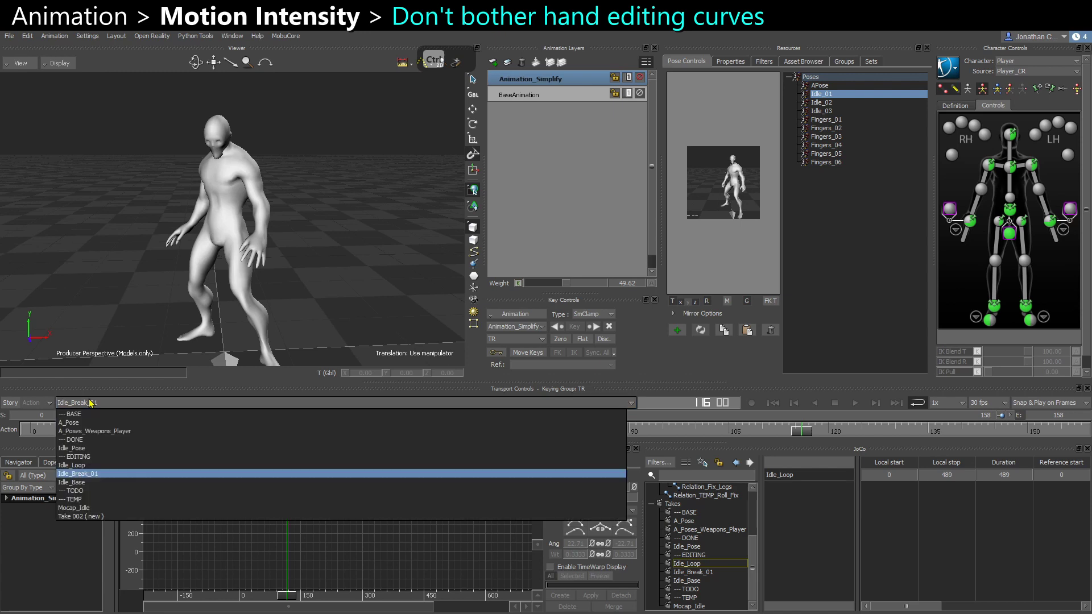
left_click(78, 466)
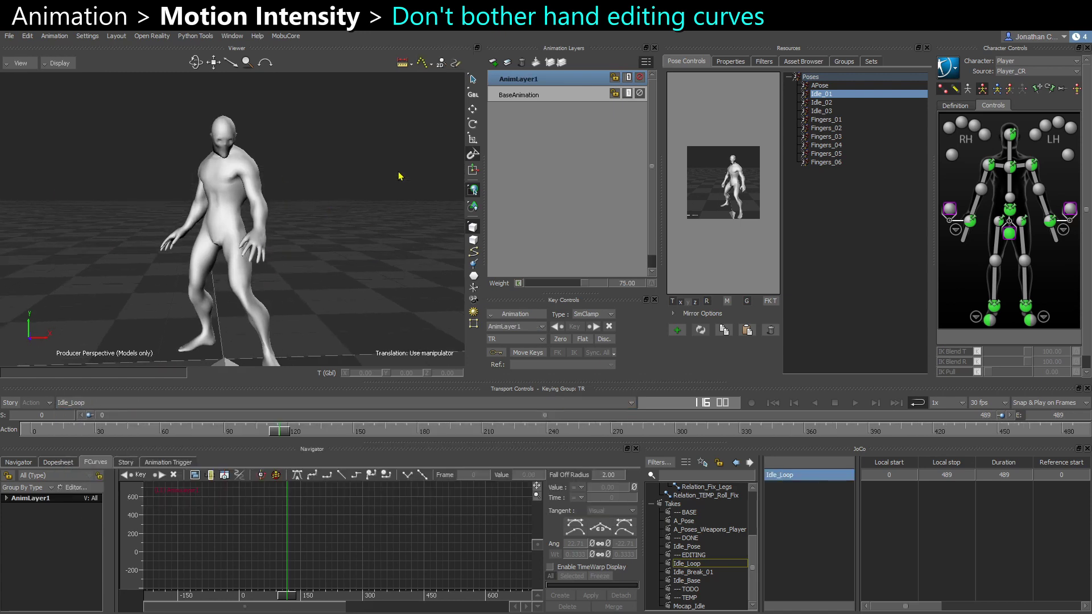
left_click(522, 65)
key("ctrl+space")
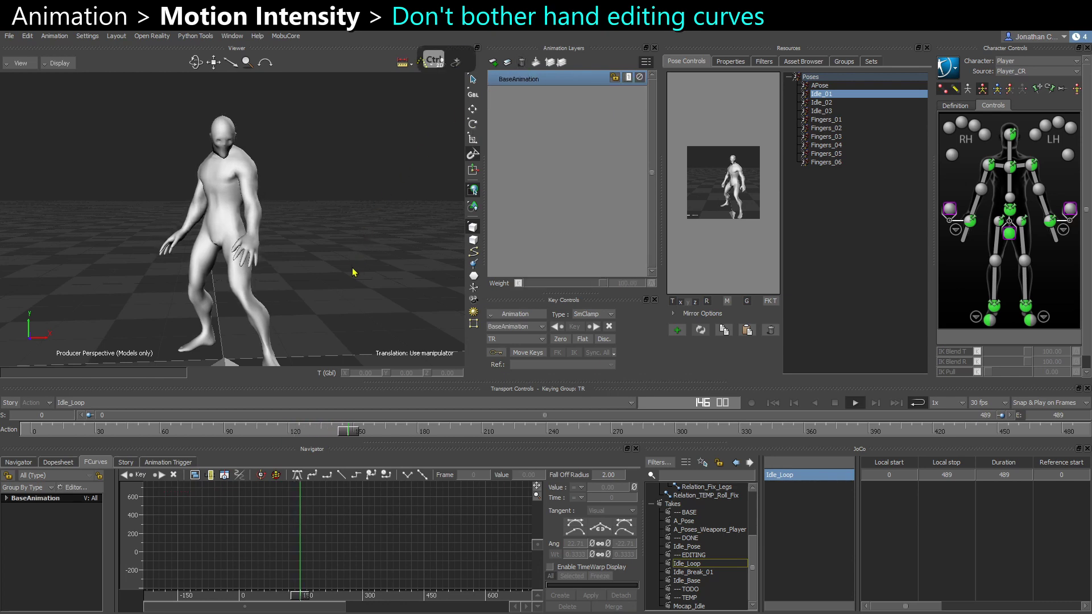
left_click_drag(343, 269, 252, 124, "ctrl+shift")
left_click_drag(292, 241, 240, 235, "ctrl+shift")
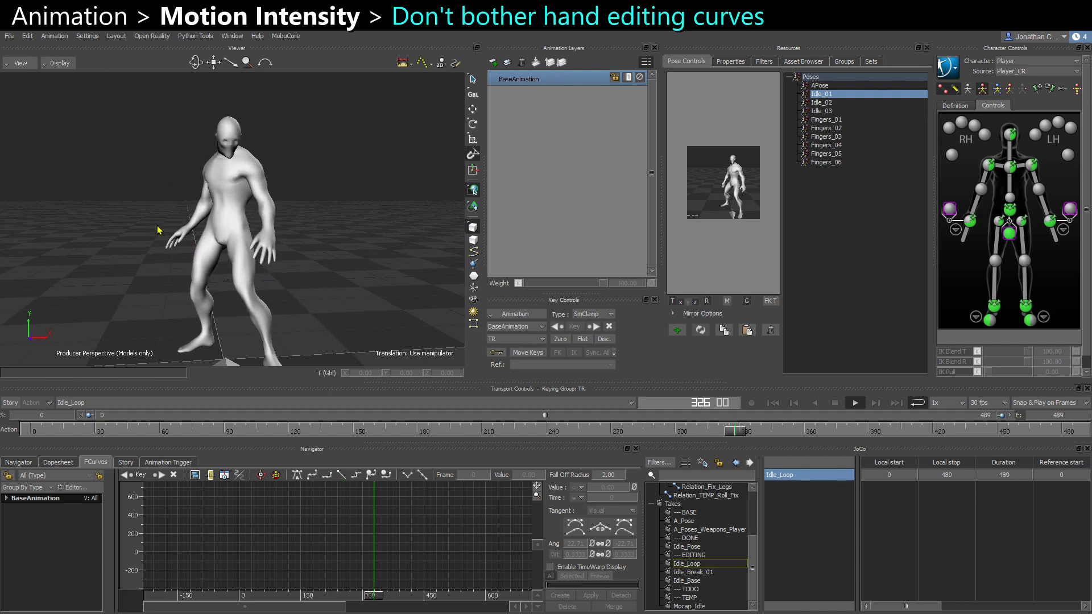
left_click_drag(222, 196, 244, 229, "ctrl+shift")
left_click_drag(336, 230, 301, 244, "ctrl+shift")
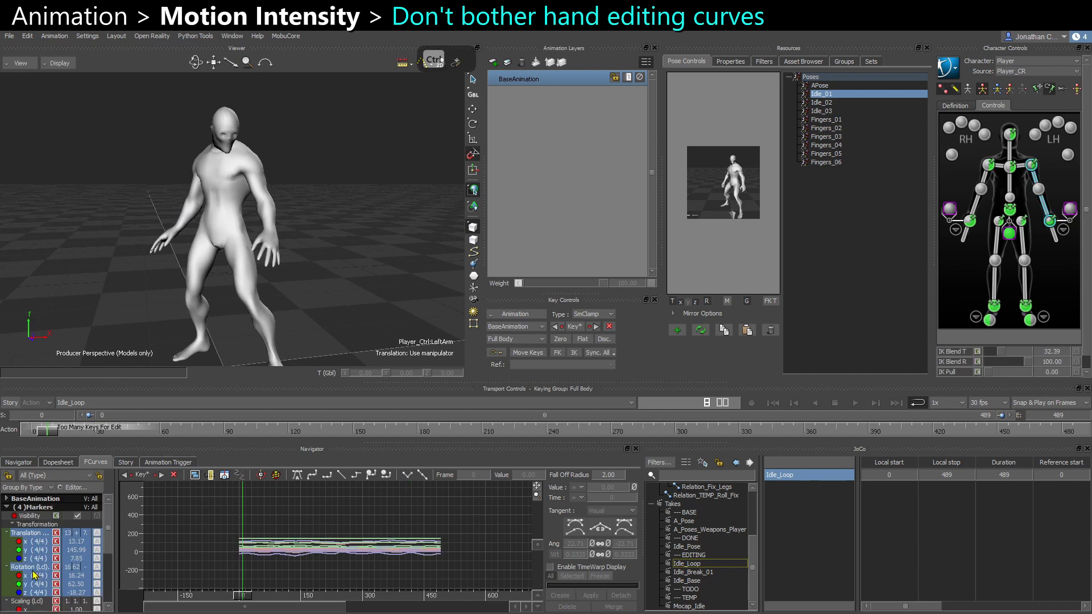
Try scaling the left arm's rotation curves upward, check the playback, undo the change and deselect the arm.
left_click(33, 572, "ctrl")
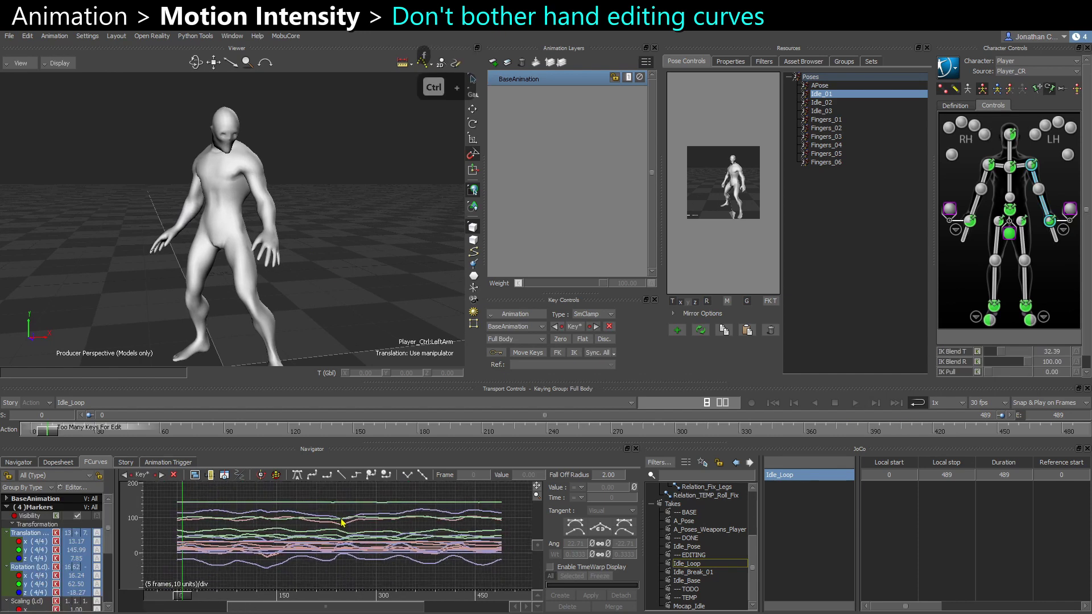
left_click(26, 567)
key("f")
left_click_drag(363, 529, 512, 569, "ctrl")
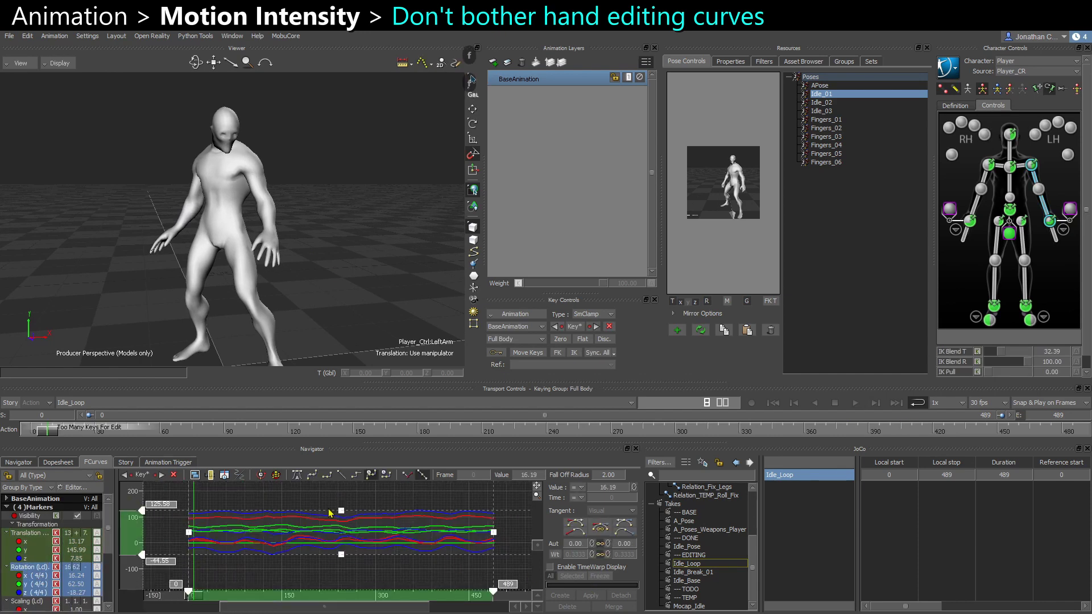
left_click_drag(340, 512, 340, 496)
key("ctrl+space")
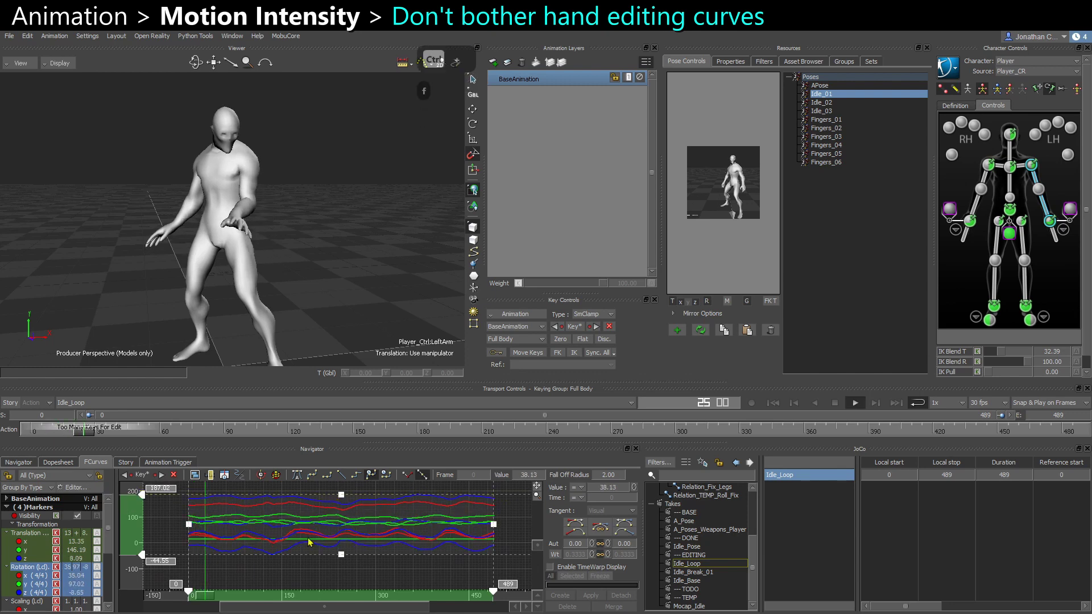
key("ctrl+space")
key("ctrl+z")
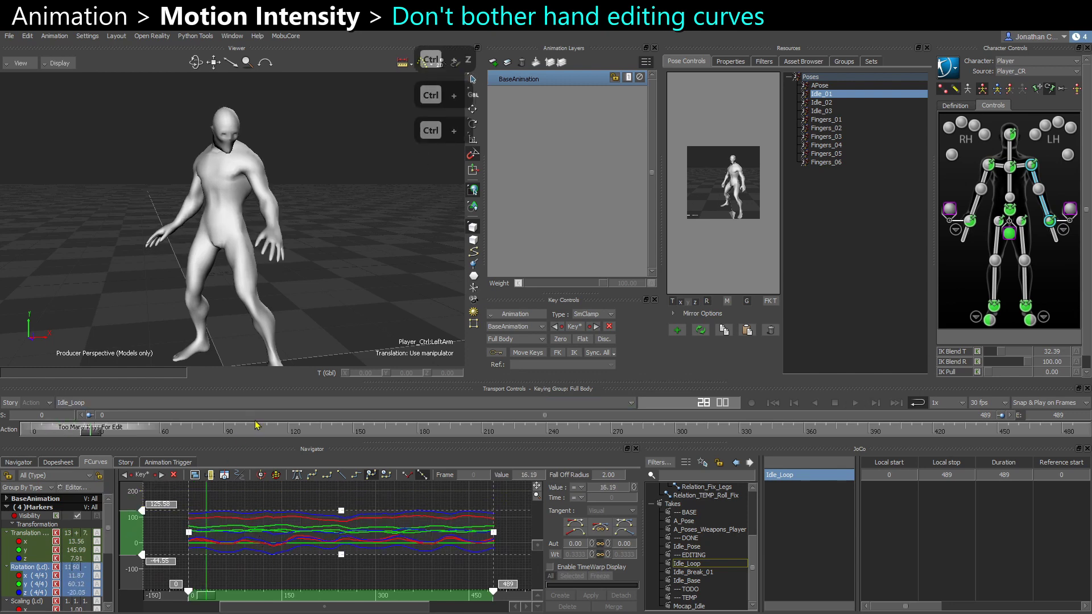
left_click(344, 276)
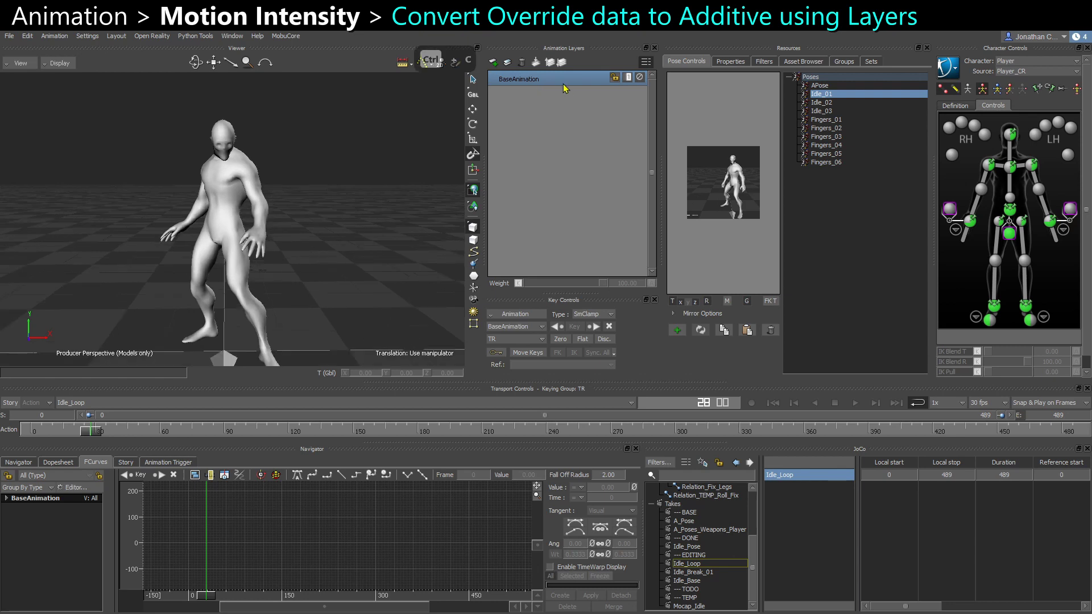
Duplicate the BaseAnimation layer and play back the motion.
key("ctrl+v")
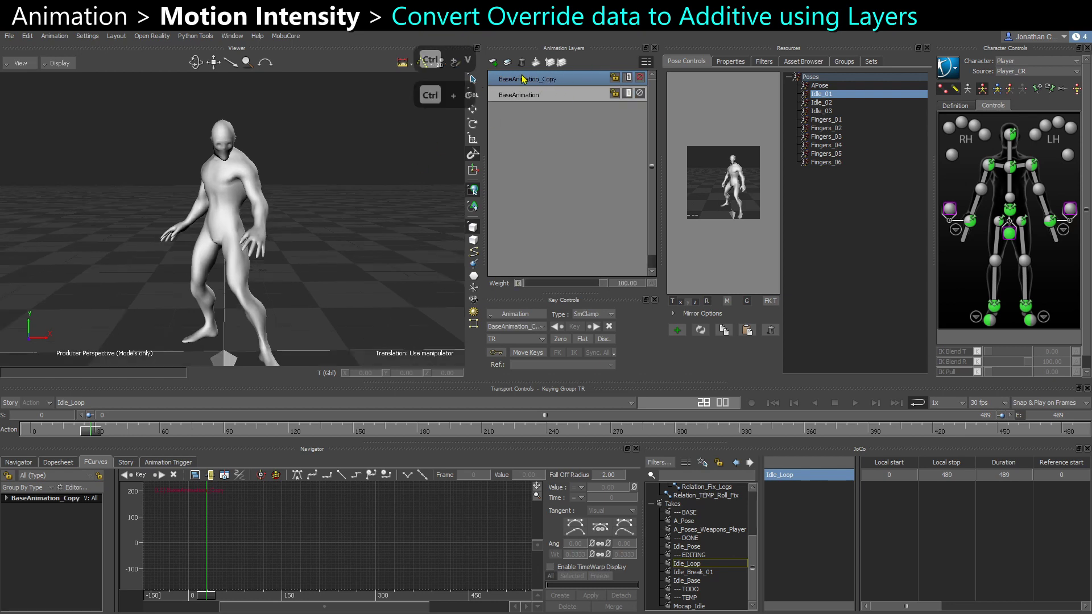
key("ctrl+space")
mouse_move(338, 233)
left_mouse_down("ctrl")
mouse_move(349, 154)
mouse_move(315, 203)
mouse_move(333, 218)
left_mouse_up("ctrl")
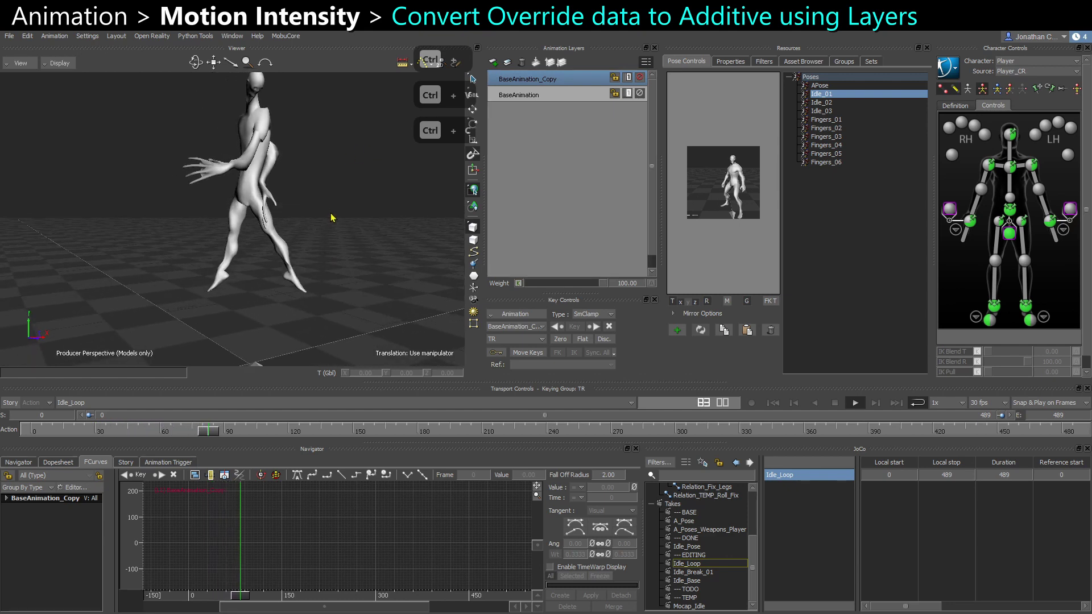
left_click_drag(224, 117, 234, 226, "ctrl+shift")
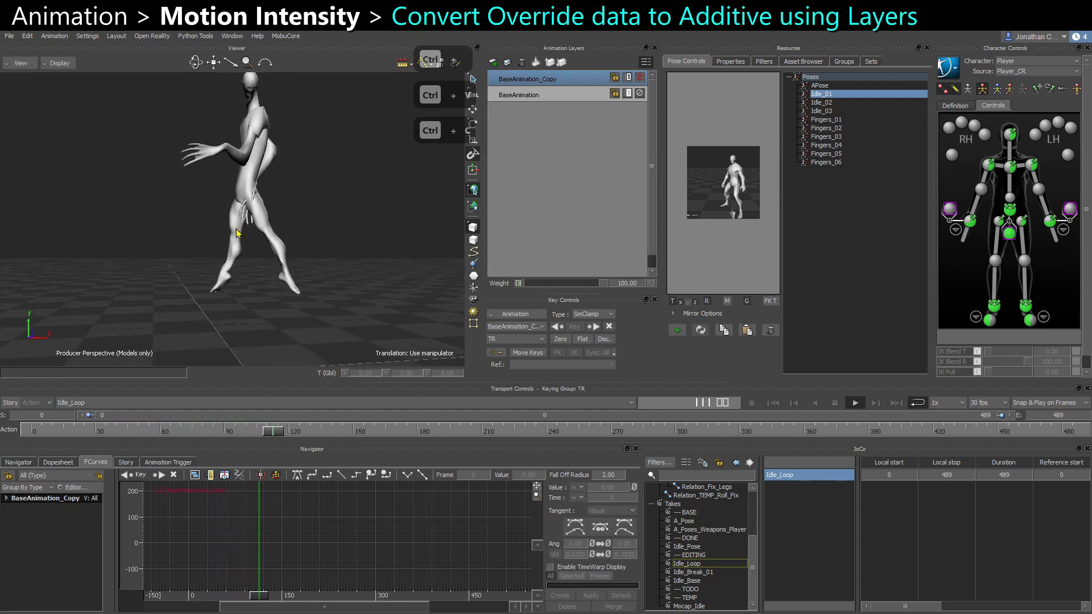
Set the BaseAnimation_Copy layer's mode to Override and check the playback.
right_click(543, 79)
mouse_move(607, 219)
left_click(655, 230)
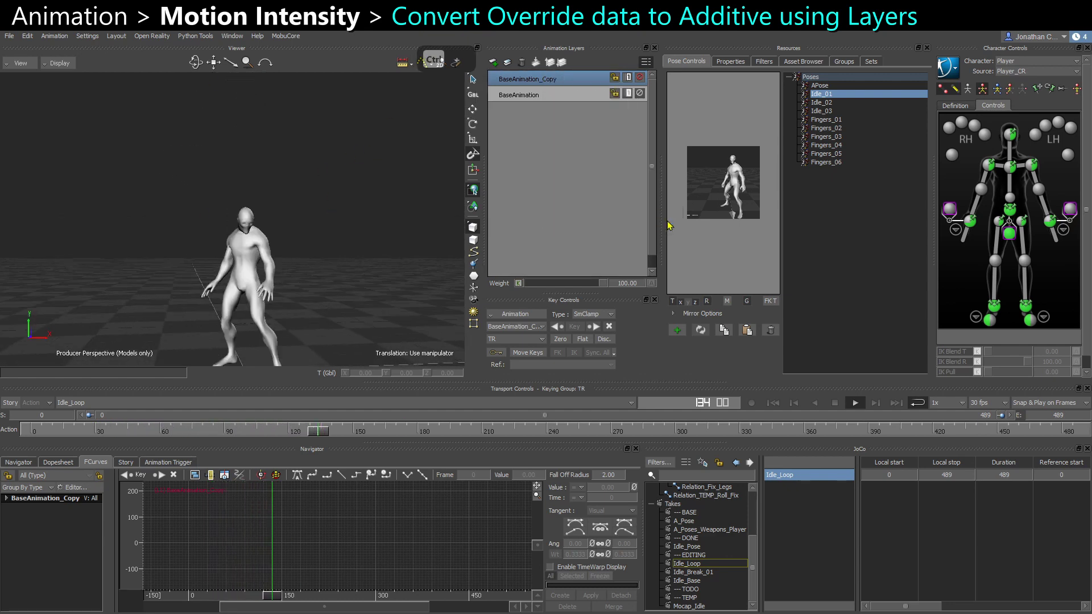
left_click_drag(338, 241, 356, 263, "ctrl+shift")
key("space")
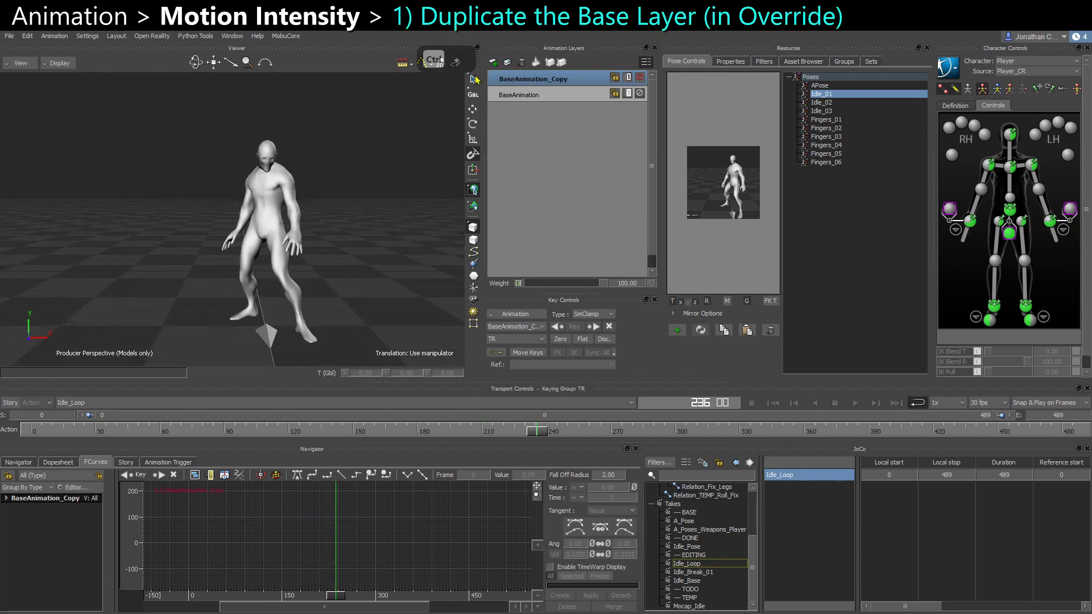
Add a new animation layer on top of the stack and set its mode to Override.
left_click(493, 63)
right_click(516, 80)
mouse_move(588, 210)
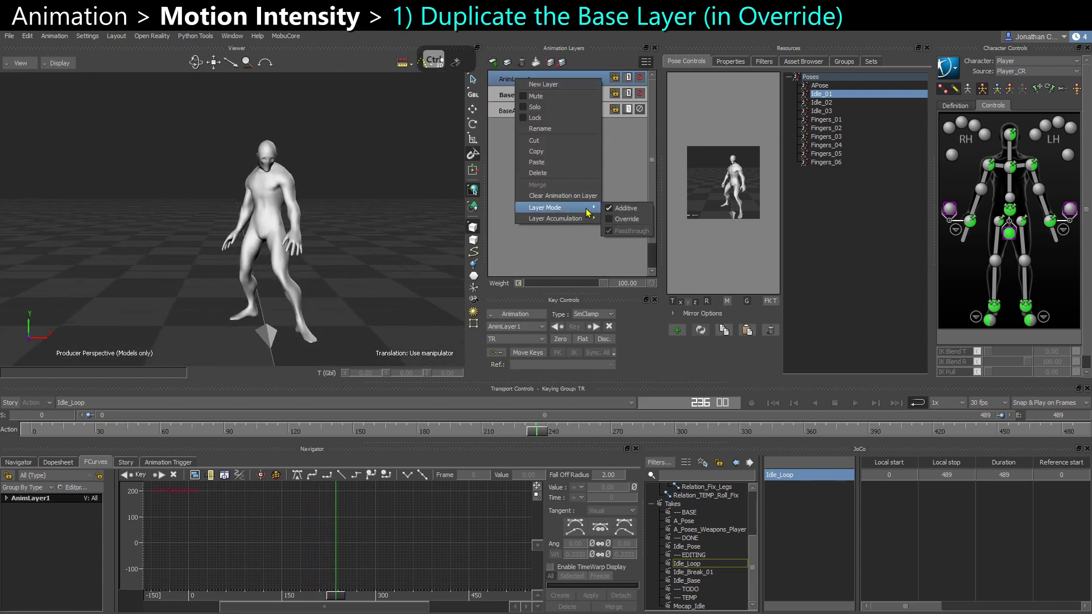
left_click(640, 219)
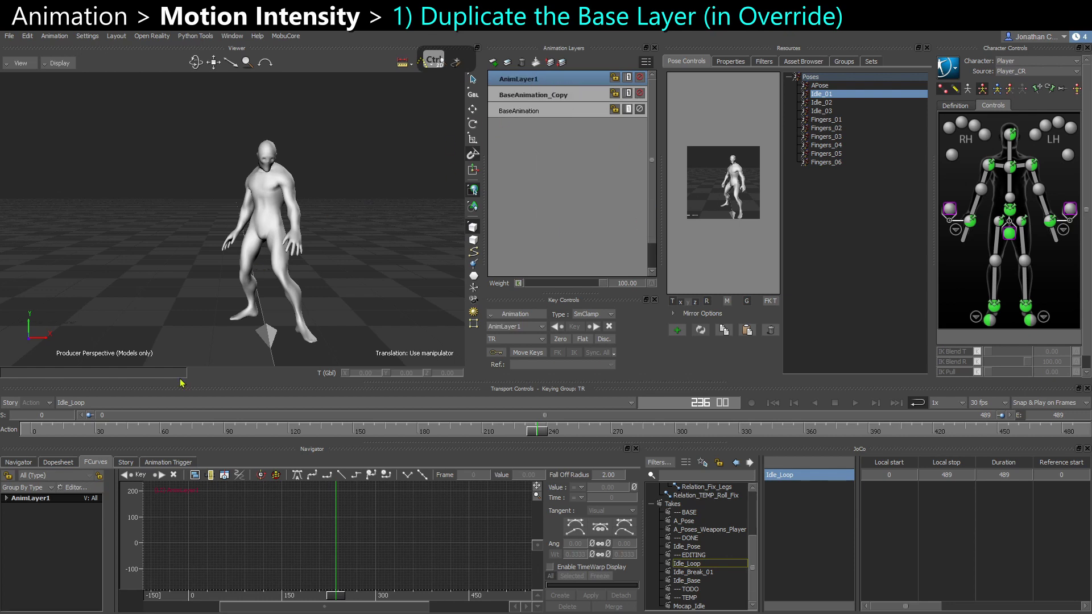
Rename the BaseAnimation_Copy layer as Base_Animation_Duplicate.
right_click(545, 94)
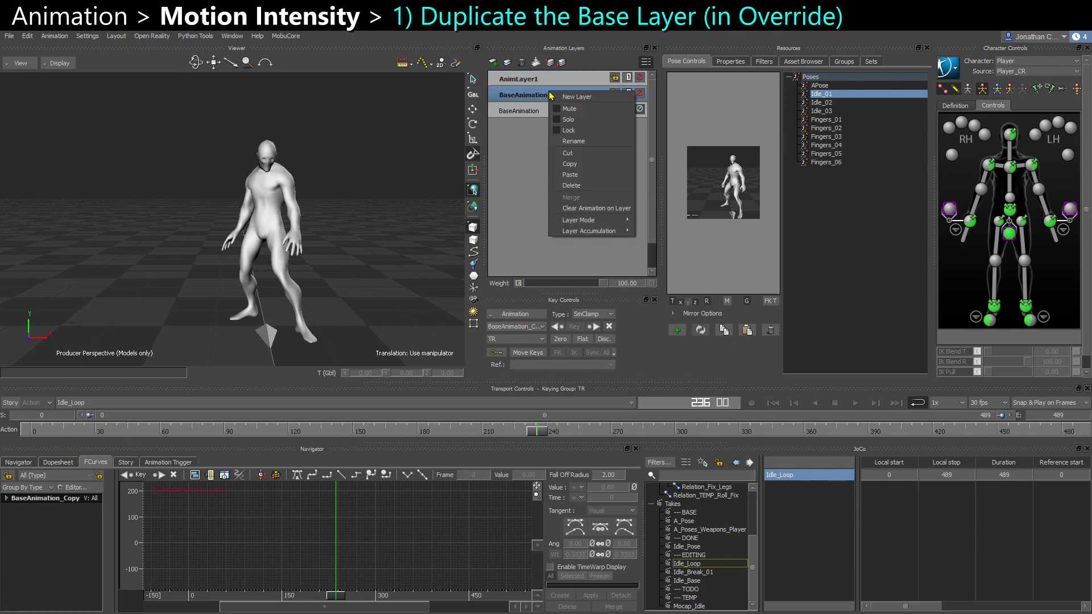
left_click(579, 146)
type("Bas")
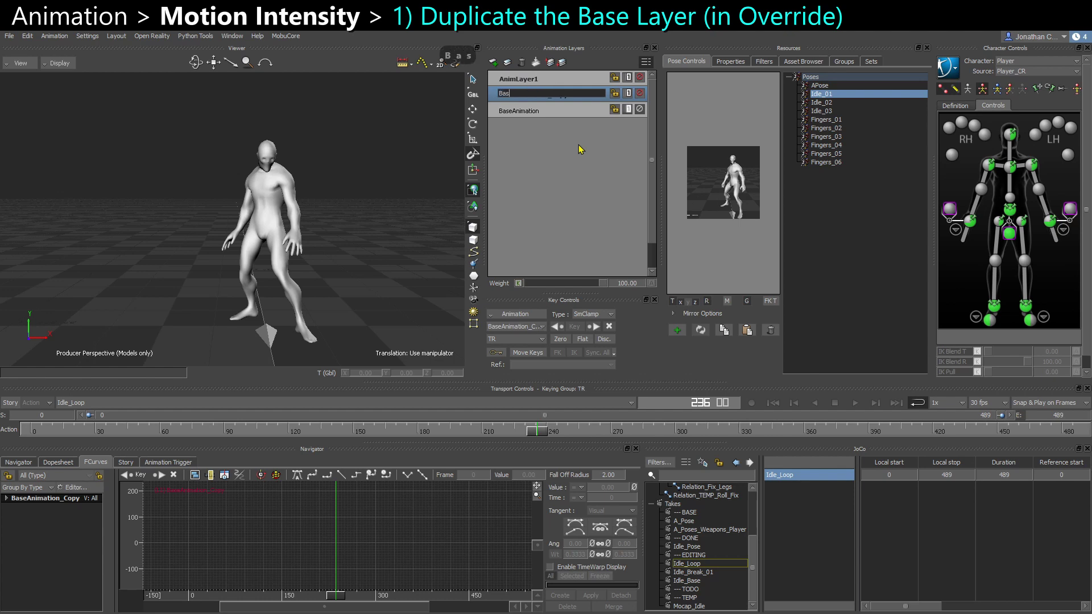
type("e_Animation_")
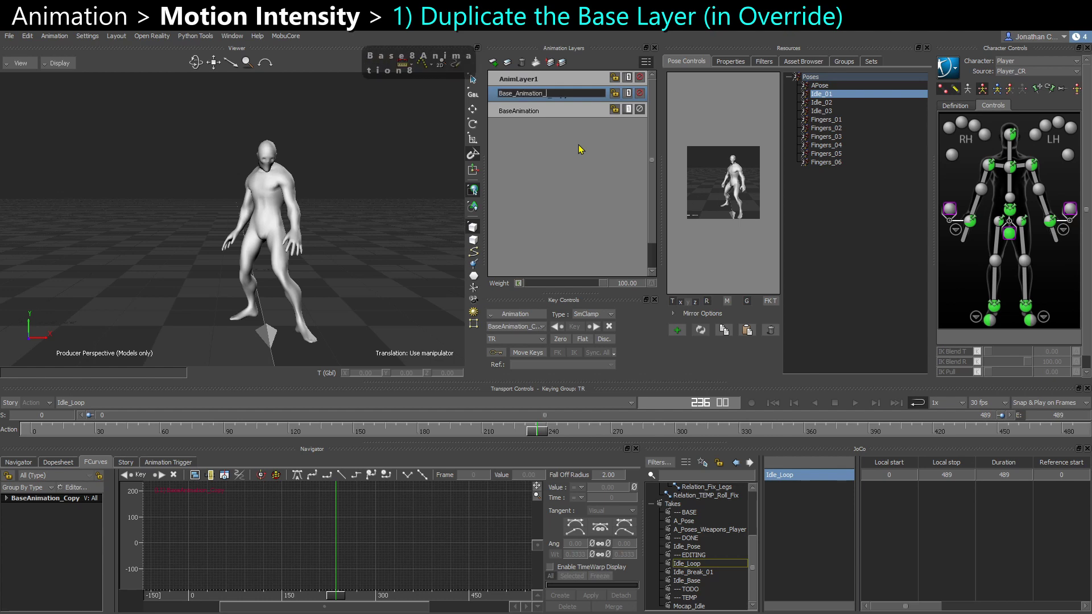
type("Duplicate")
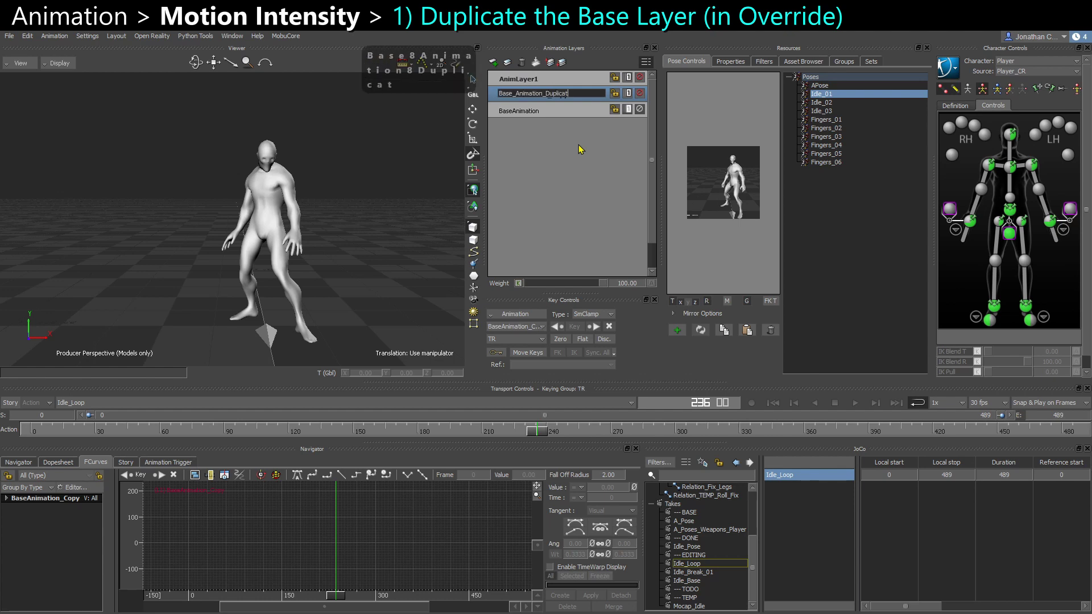
key("Return")
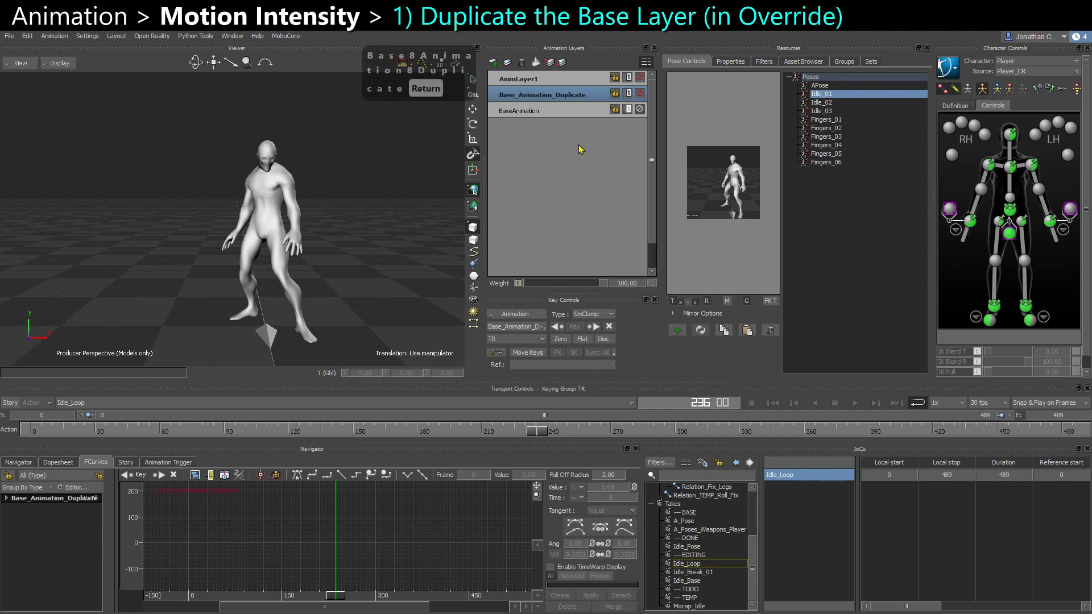
Rename the AnimLayer1 layer as Base_Pose and, with the root control selected, key the idle pose on it at frame 0.
left_click(543, 80)
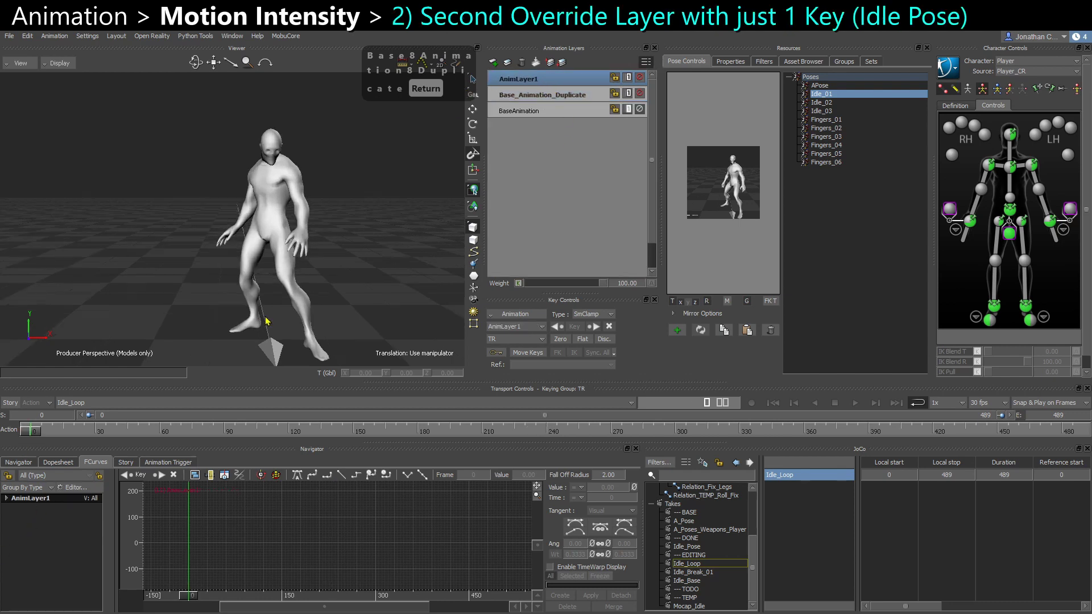
left_click(283, 354)
right_click(522, 77)
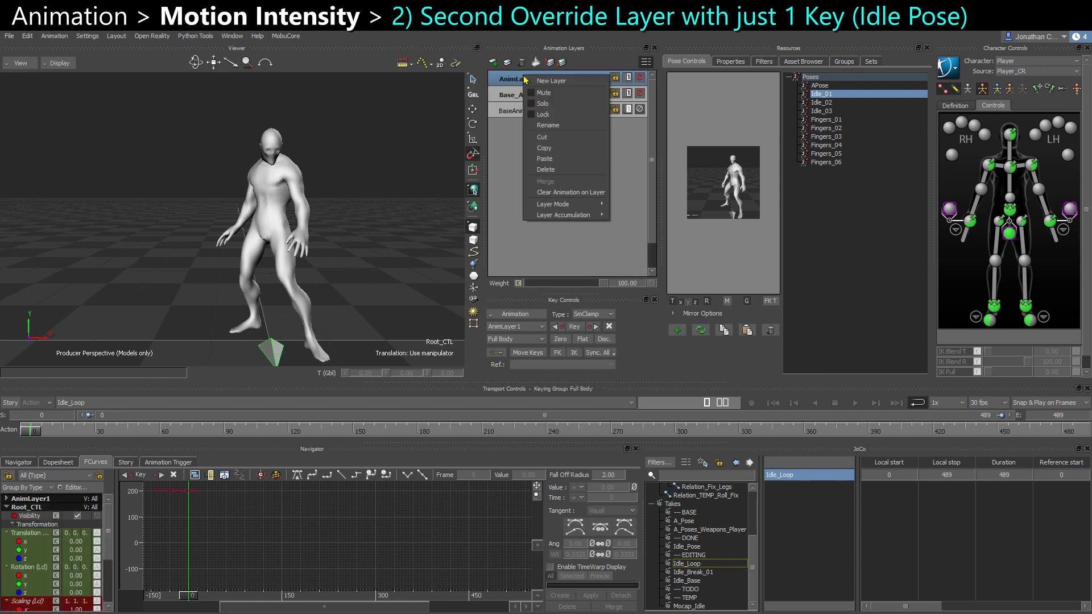
left_click(555, 137)
type("BVase_Pose")
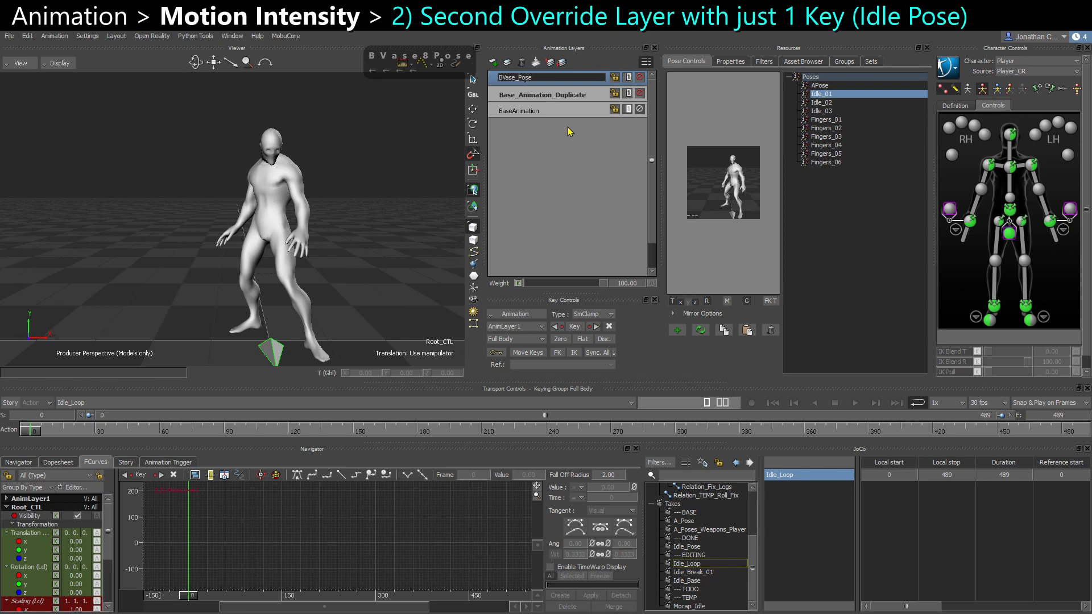
key("BackSpace")
key("Return")
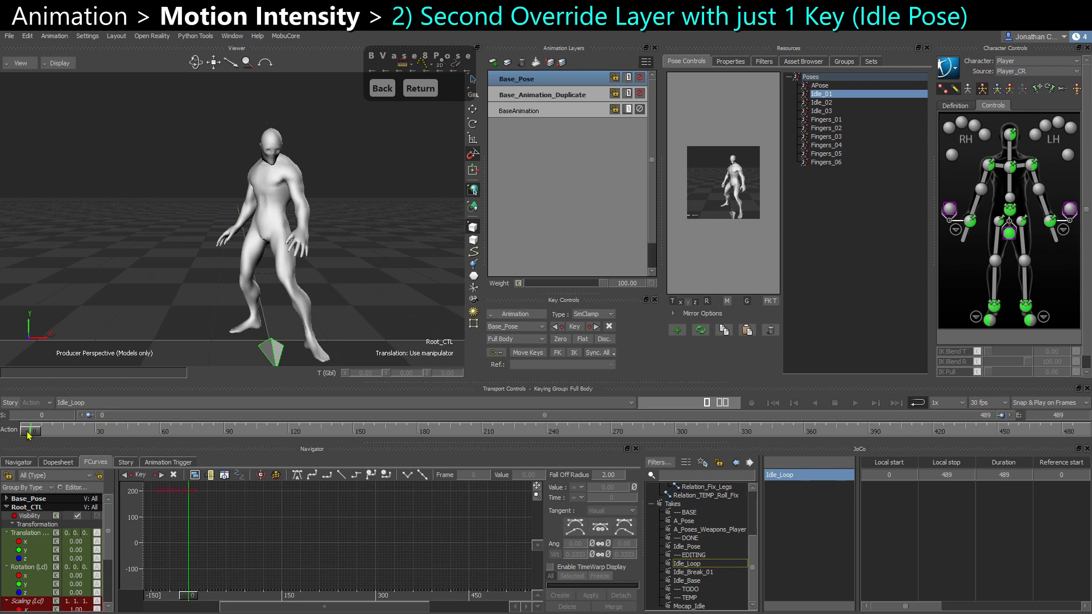
key("s")
mouse_move(29, 436)
left_mouse_down()
mouse_move(458, 434)
mouse_move(983, 456)
mouse_move(216, 449)
mouse_move(30, 434)
left_mouse_up()
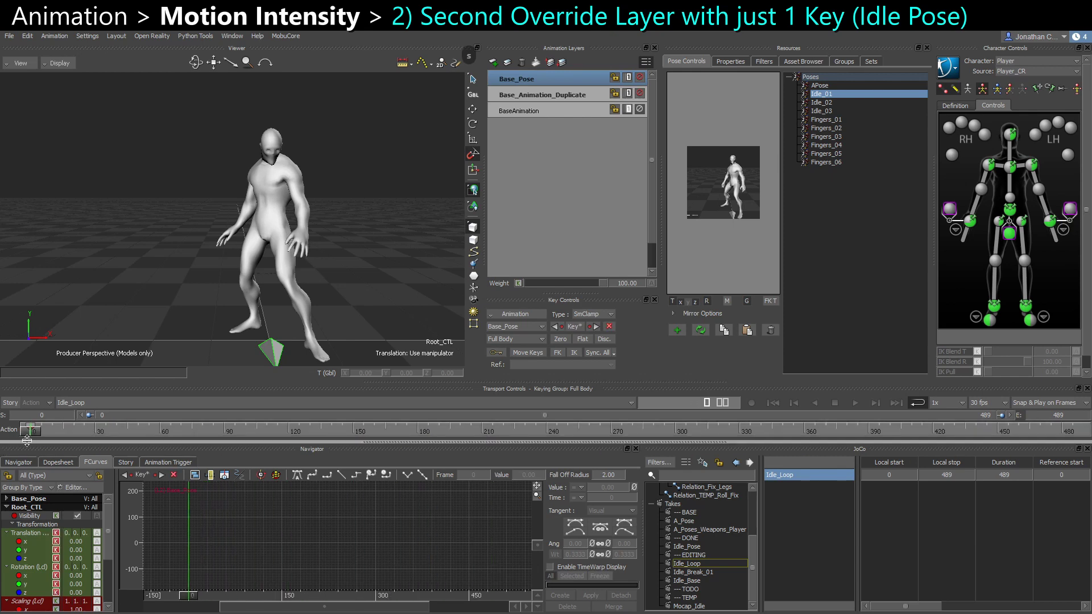
Duplicate the Base_Pose layer.
left_click(526, 80)
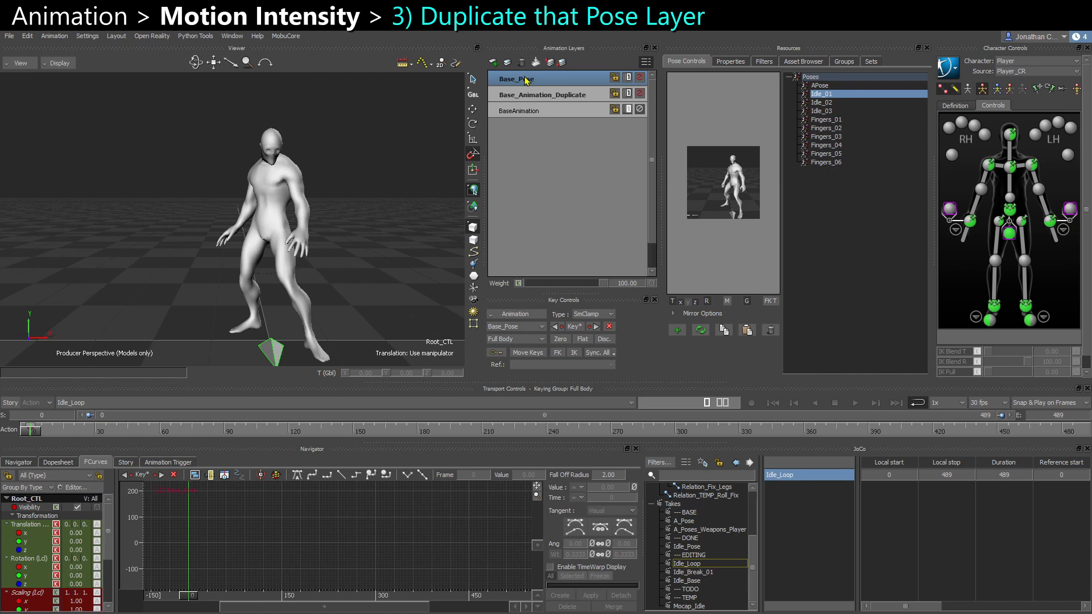
key("ctrl+c")
key("ctrl+v")
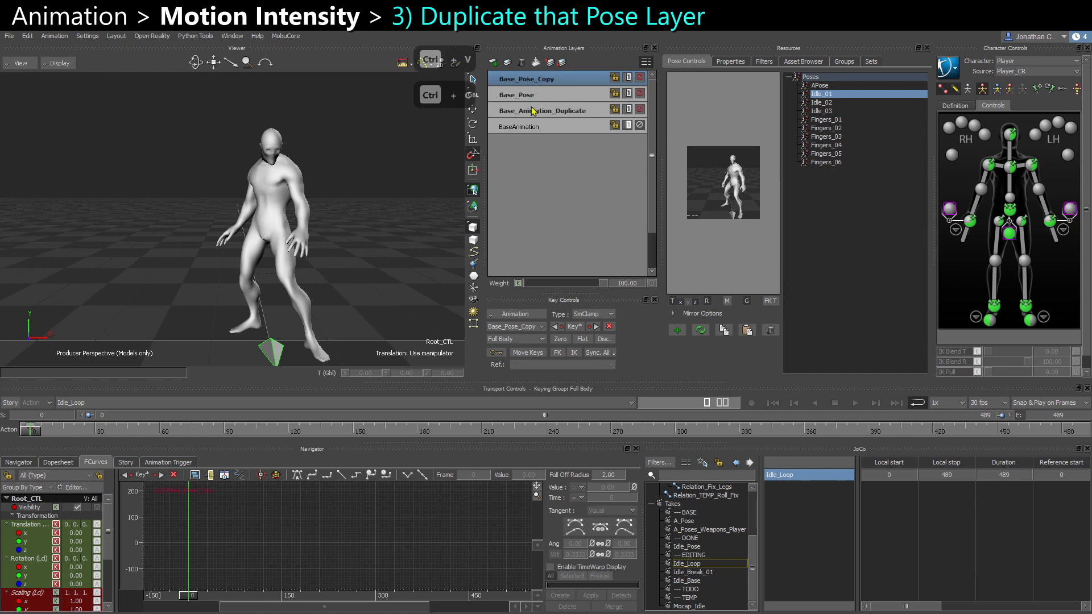
Move the Base_Animation_Duplicate layer to the top of the layer stack.
left_click(538, 112)
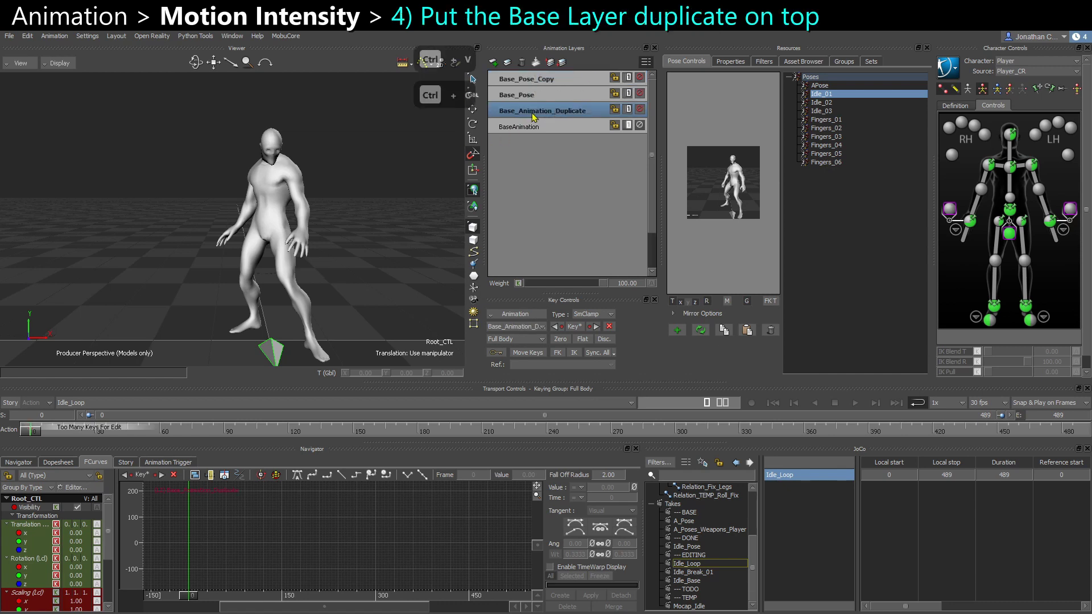
left_click_drag(553, 113, 537, 77)
Mute the three layers above BaseAnimation and play back the BaseAnimation layer on its own.
left_click(640, 78)
left_click(640, 93)
left_click(639, 110)
left_click(546, 127)
key("ctrl+space")
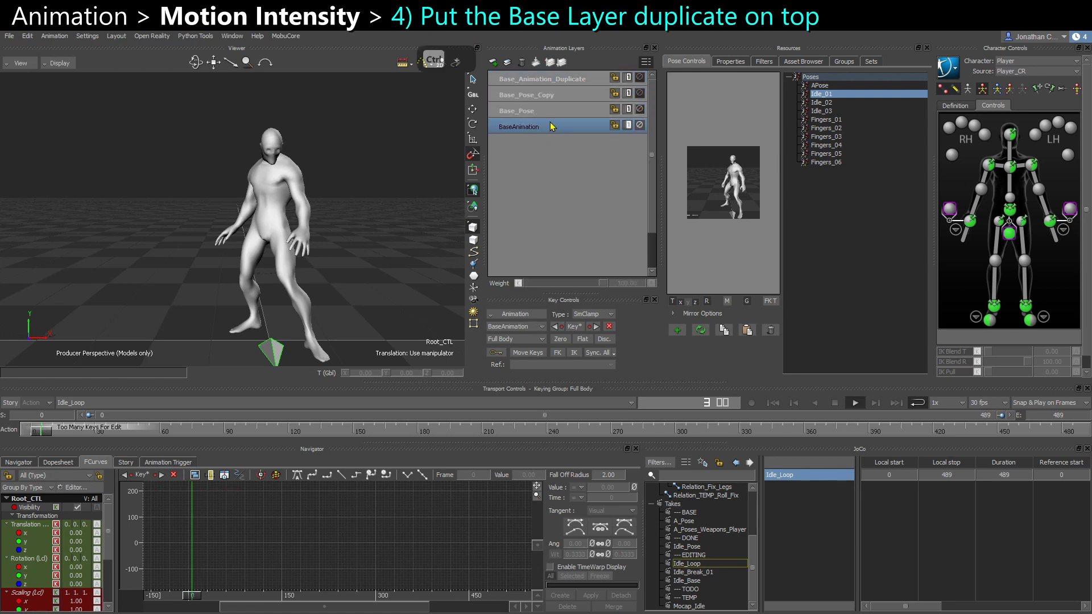
key("ctrl+space")
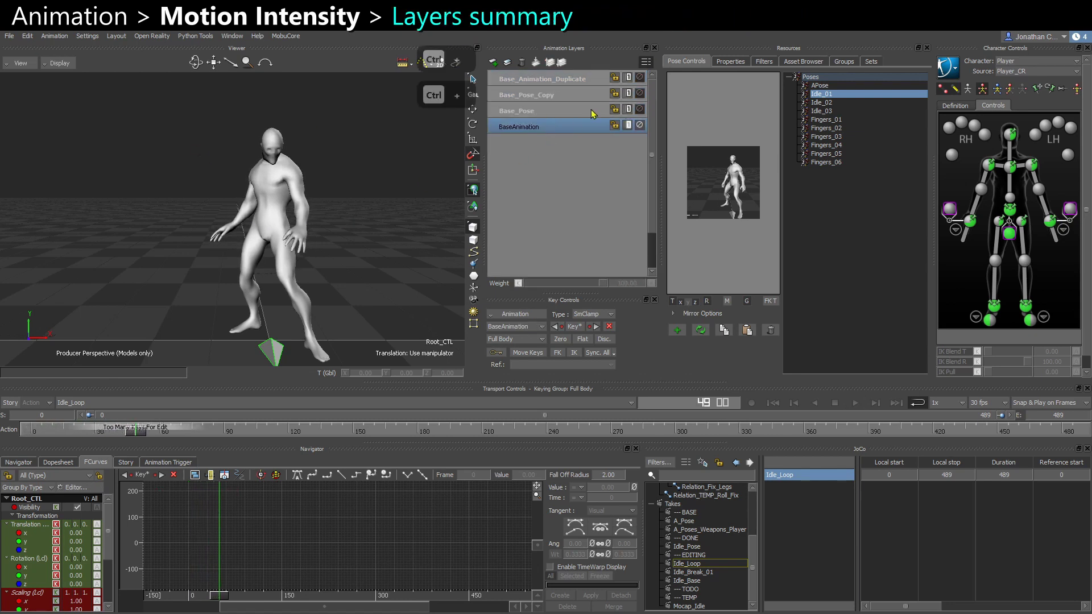
Unmute the Base_Pose layer and play back its effect over the base animation.
left_click(592, 110)
left_click(640, 110)
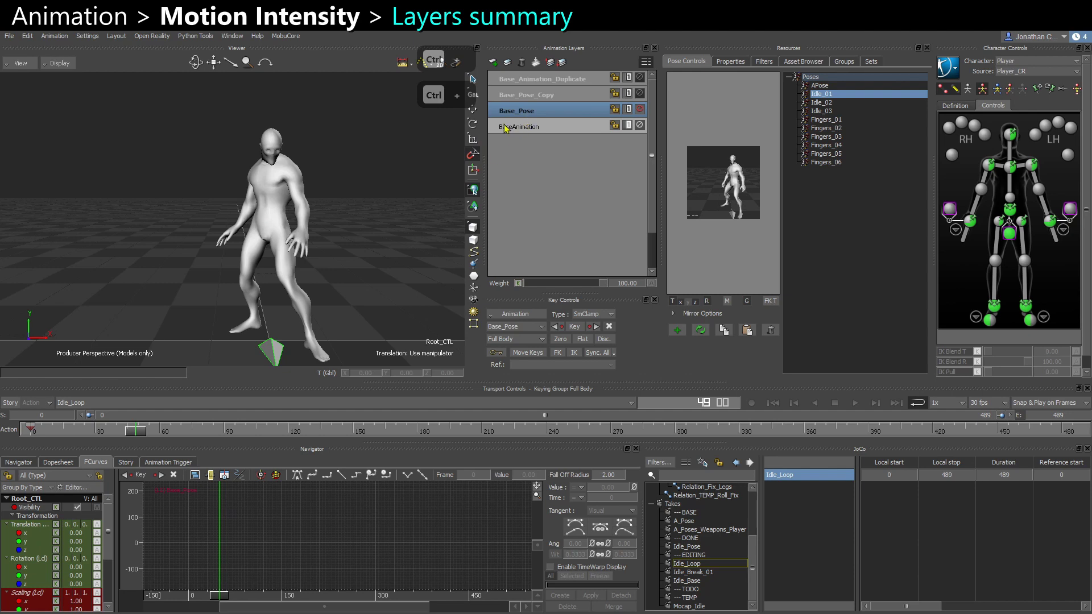
key("ctrl+space")
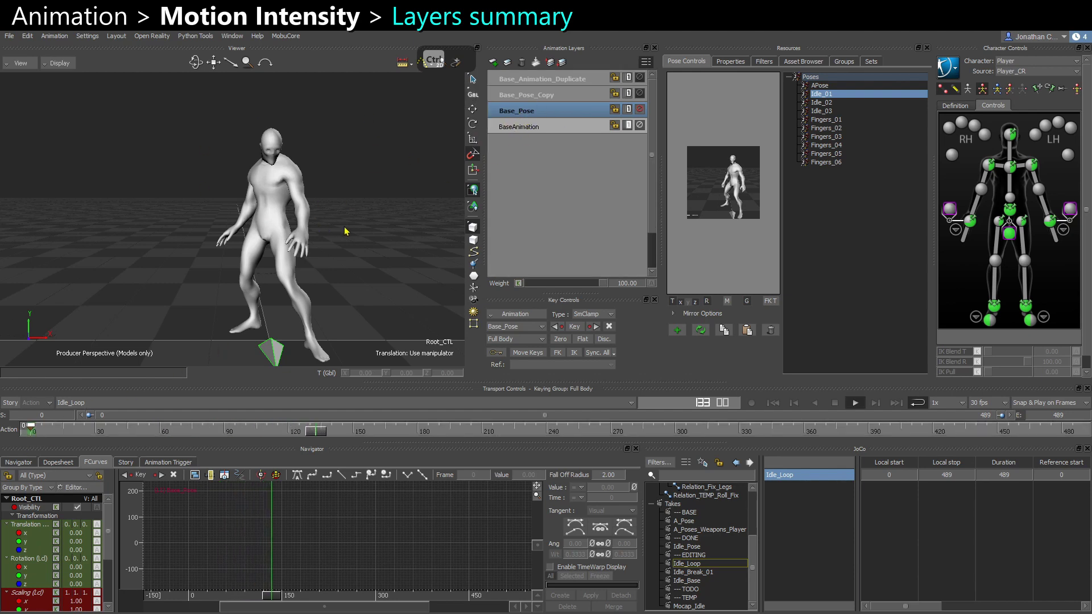
Unmute the Base_Pose_Copy layer and play the animation with both pose layers active.
left_click(546, 94)
key("ctrl+space")
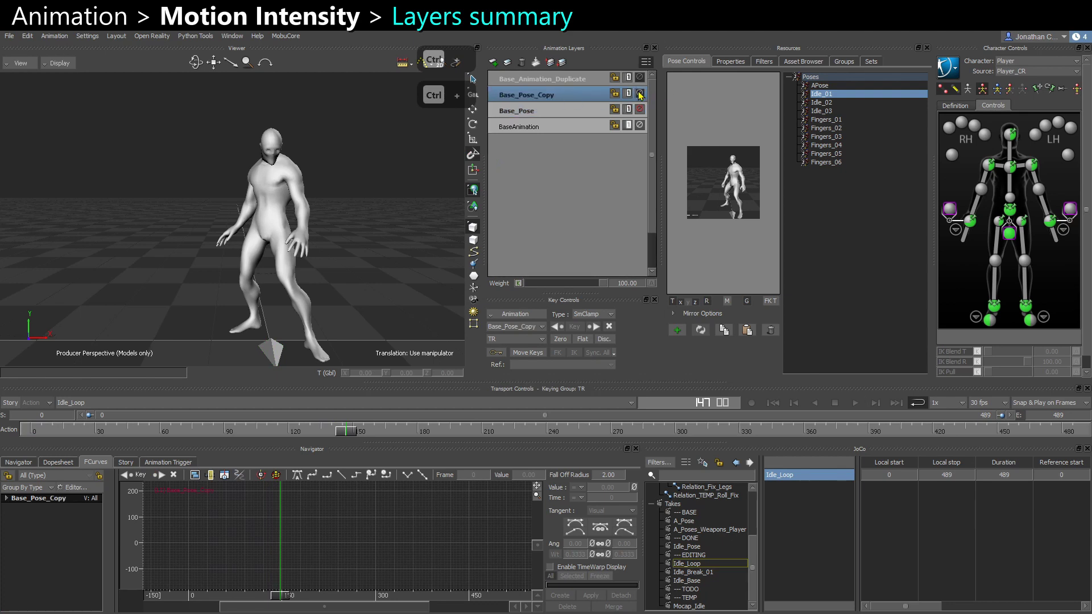
key("ctrl+space")
key("ctrl+space")
Unmute the Base_Animation_Duplicate layer and play the full stack, selecting the hips effector to show its curves.
left_click(589, 81)
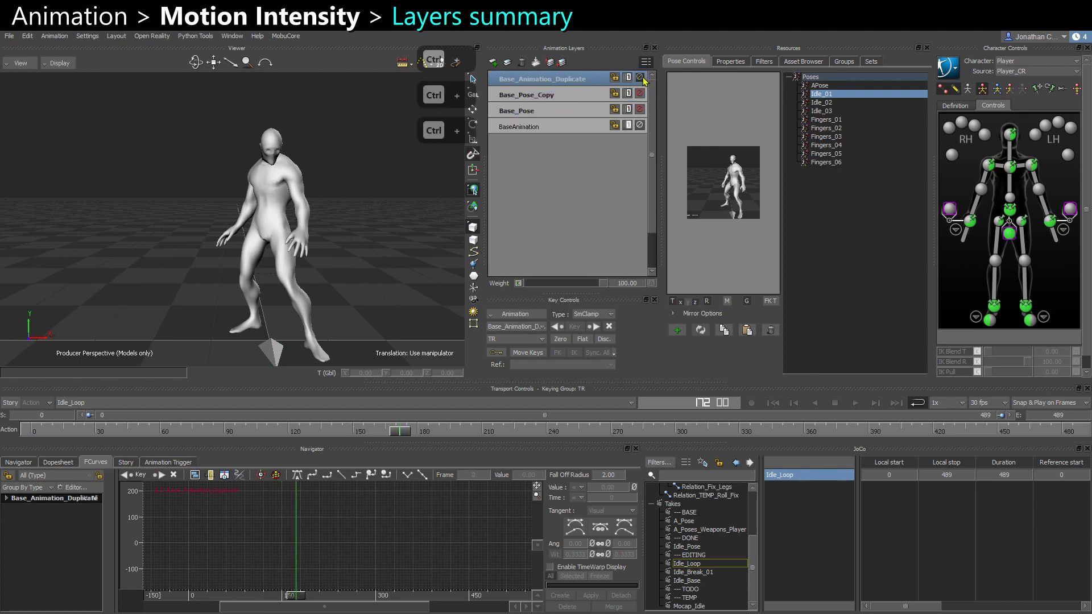
left_click(639, 77)
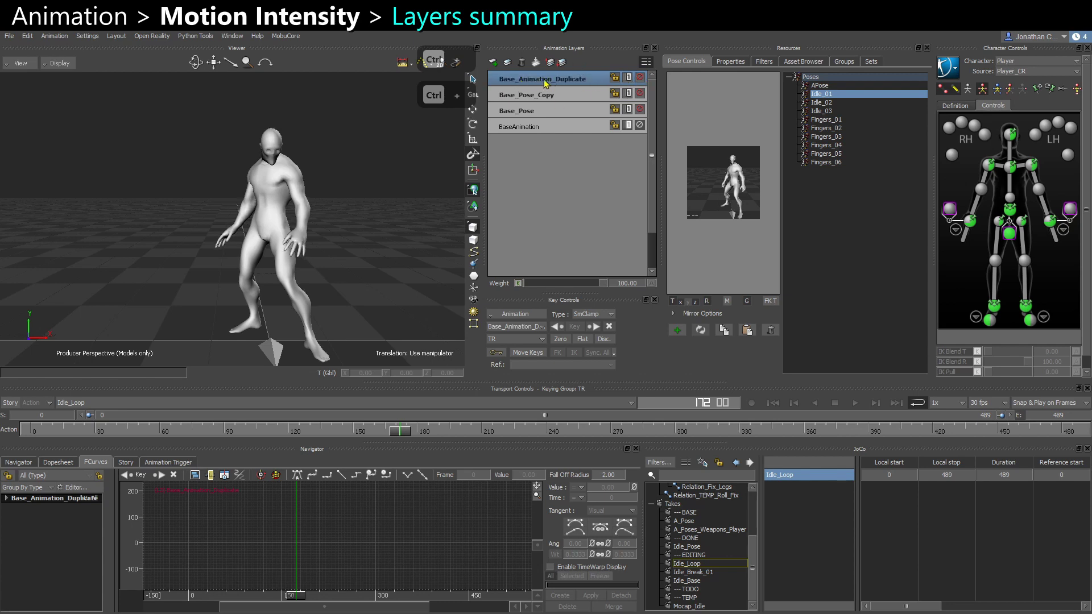
key("ctrl+space")
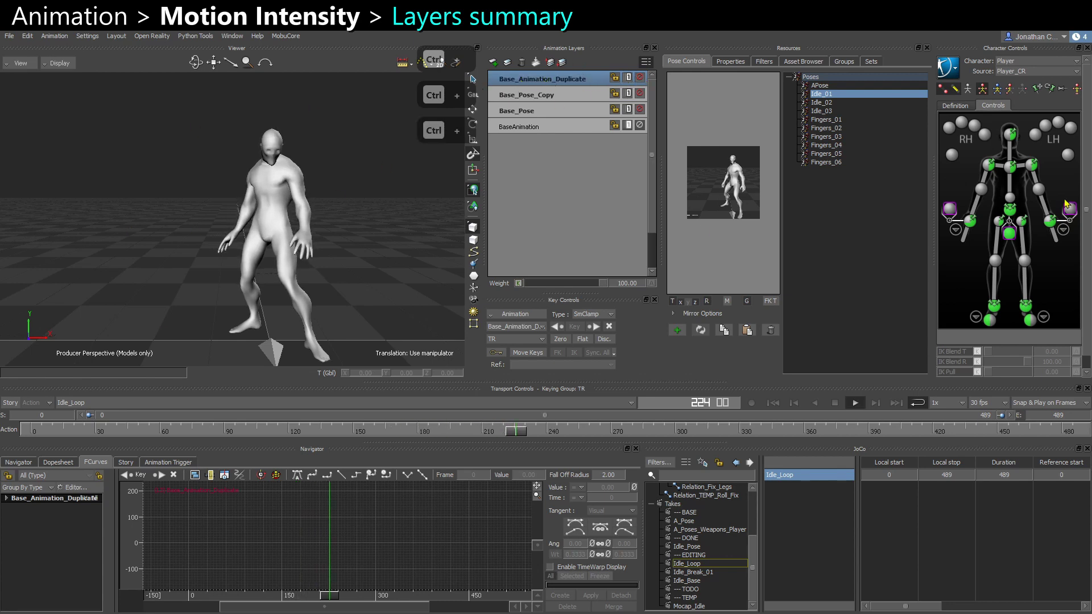
left_click(1010, 210)
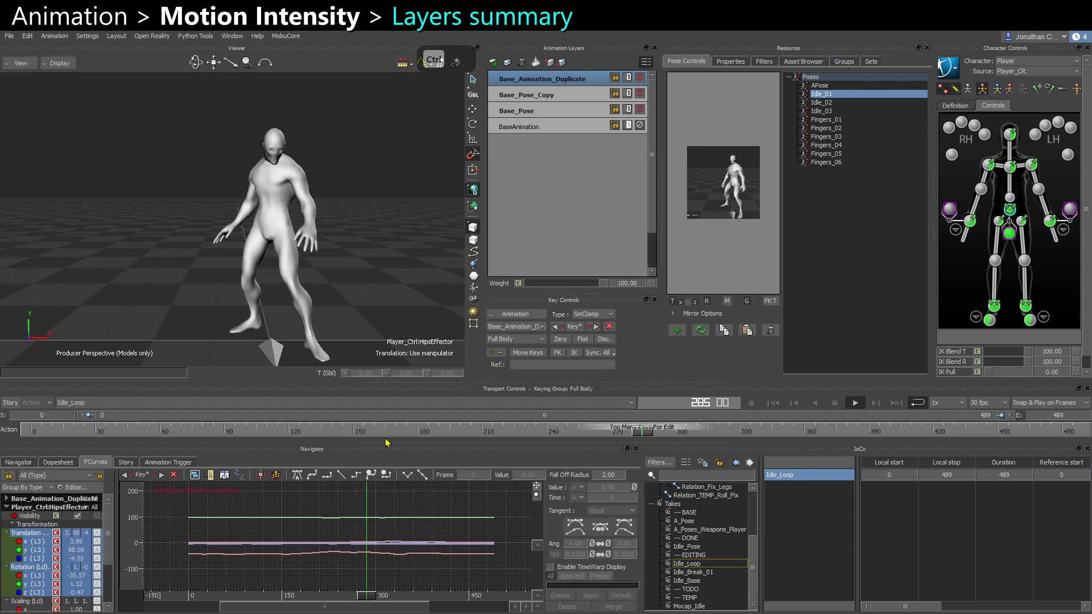
key("ctrl+space")
Compare the hips effector's curves on the Base_Animation_Duplicate, Base_Pose_Copy and Base_Pose layers.
left_click(546, 95, "ctrl")
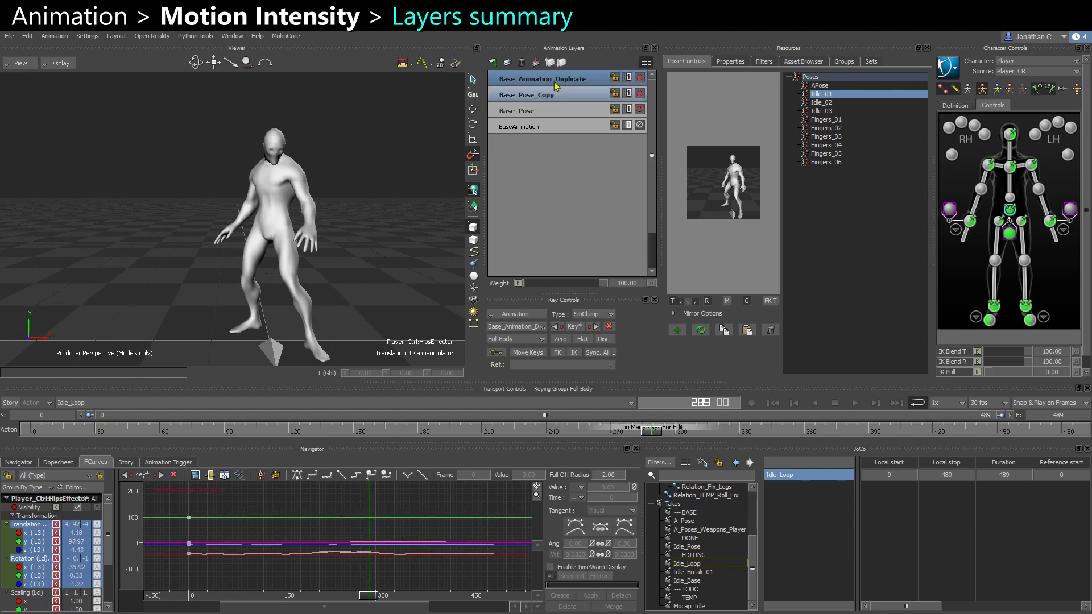
left_click(530, 114)
left_click(535, 99)
left_click(538, 113)
left_click(538, 99)
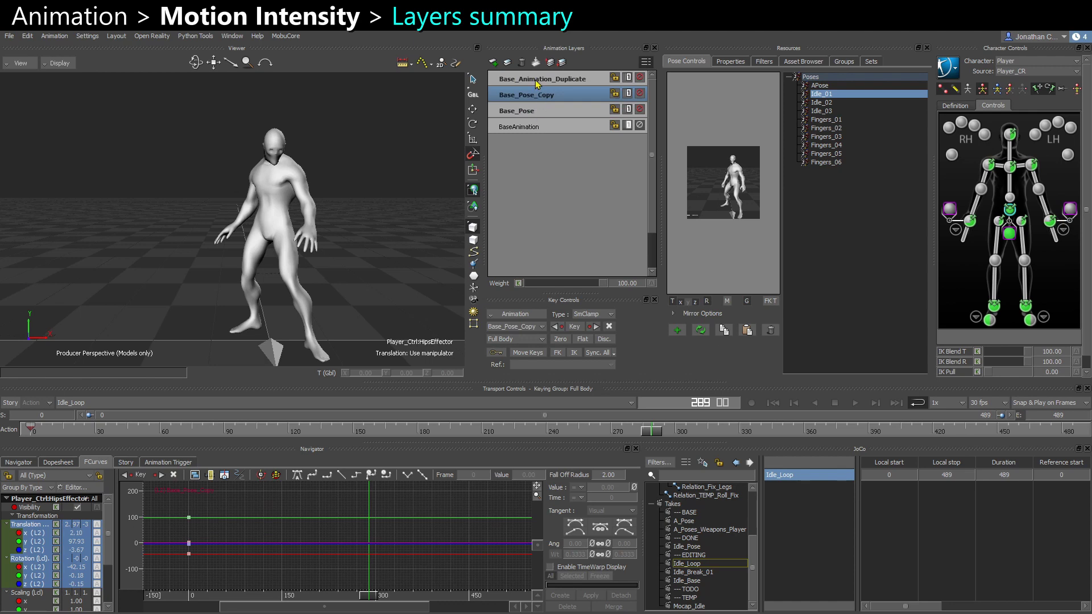
left_click(537, 83, "ctrl")
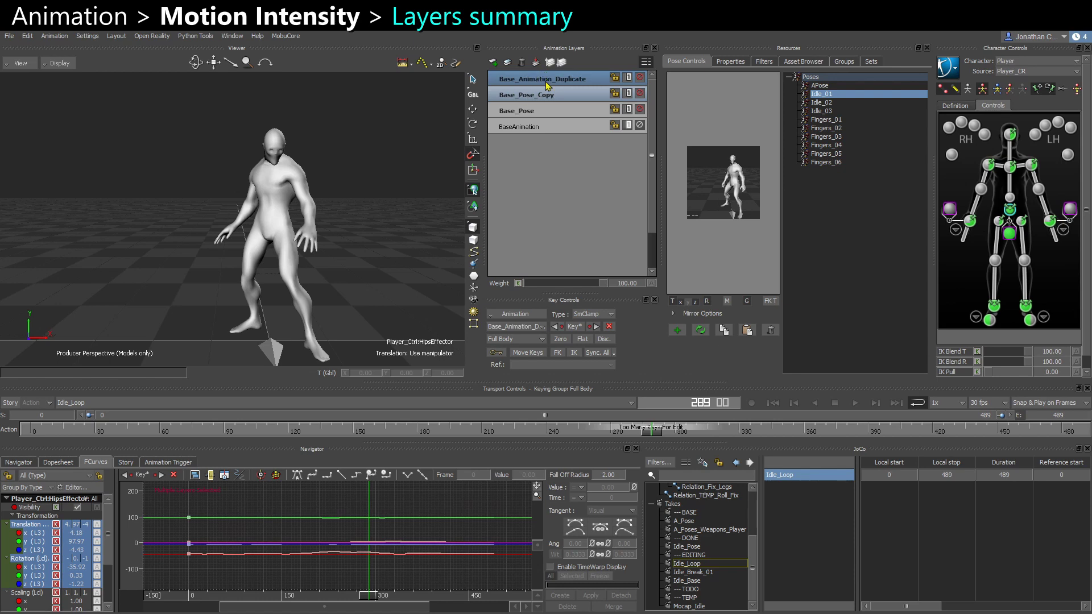
left_click(540, 111)
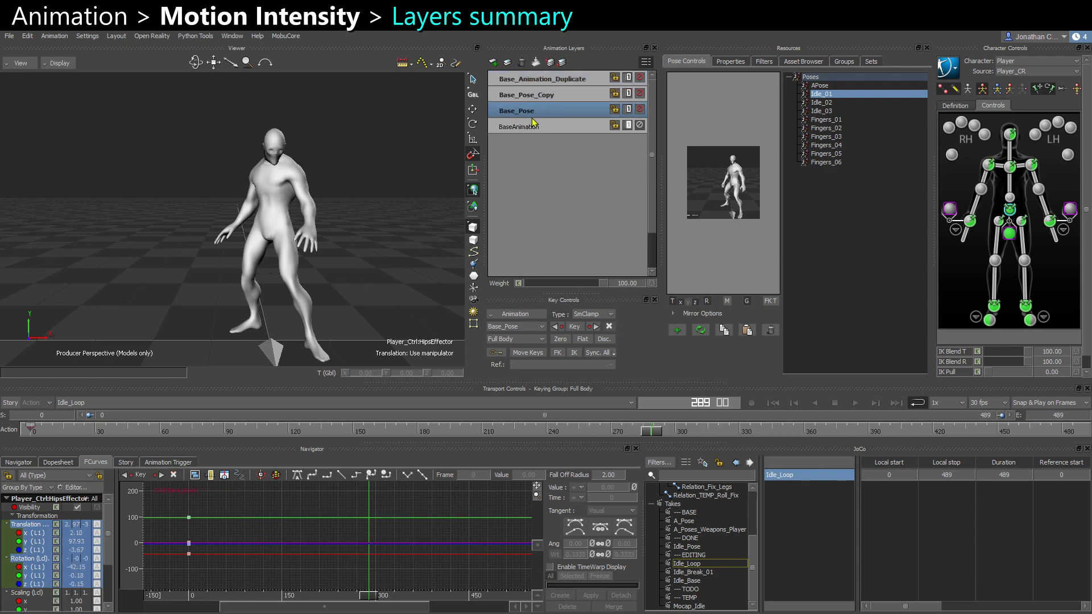
Merge the Base_Pose_Copy and Base_Animation_Duplicate layers with the result layer mode set to Additive.
left_click(541, 95)
left_click(548, 80, "ctrl")
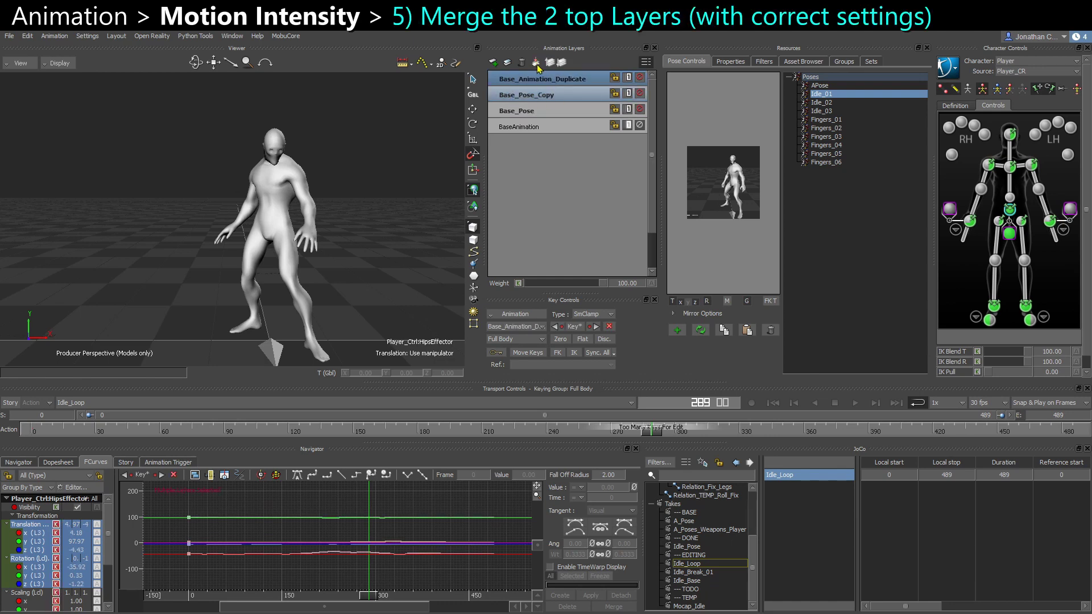
left_click(536, 64)
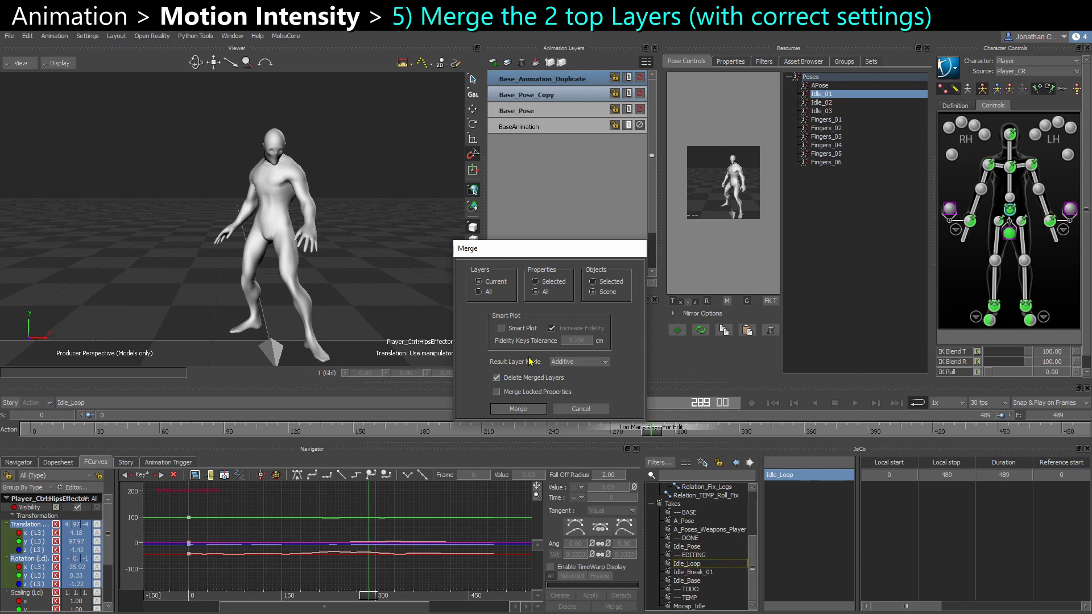
left_click(583, 361)
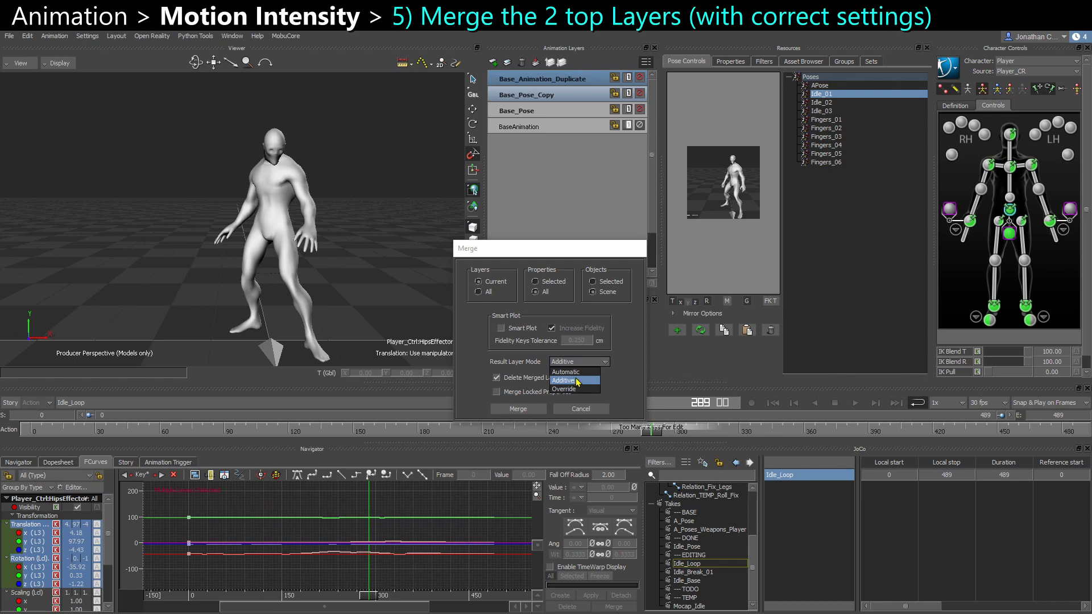
left_click(575, 380)
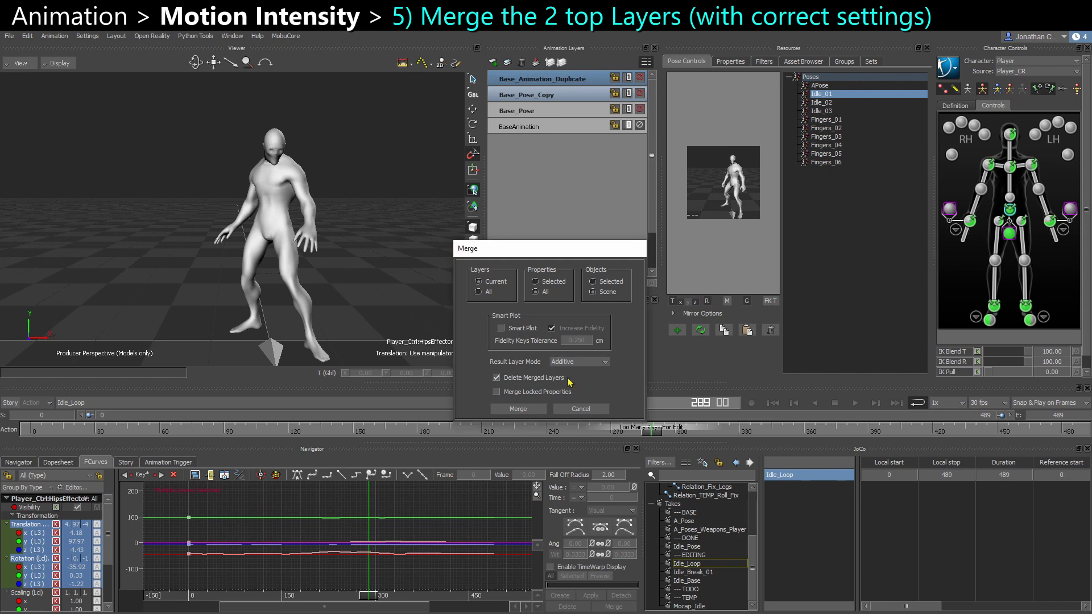
left_click(529, 413)
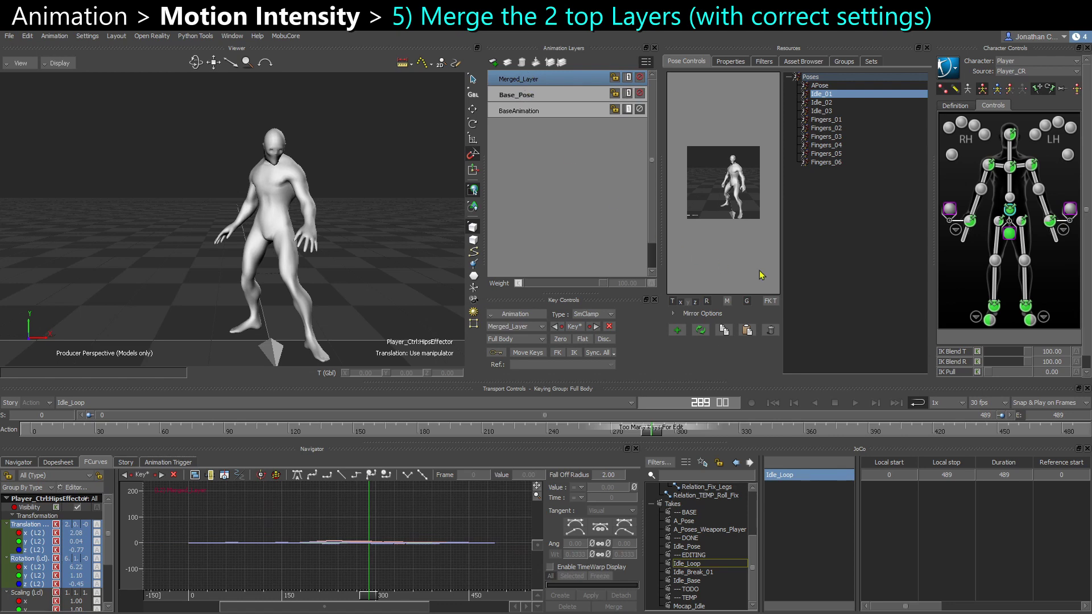
Scrub the merged animation back to frame 0 and examine the hips effector's Merged_Layer curves around that frame.
left_click_drag(649, 439, 460, 432)
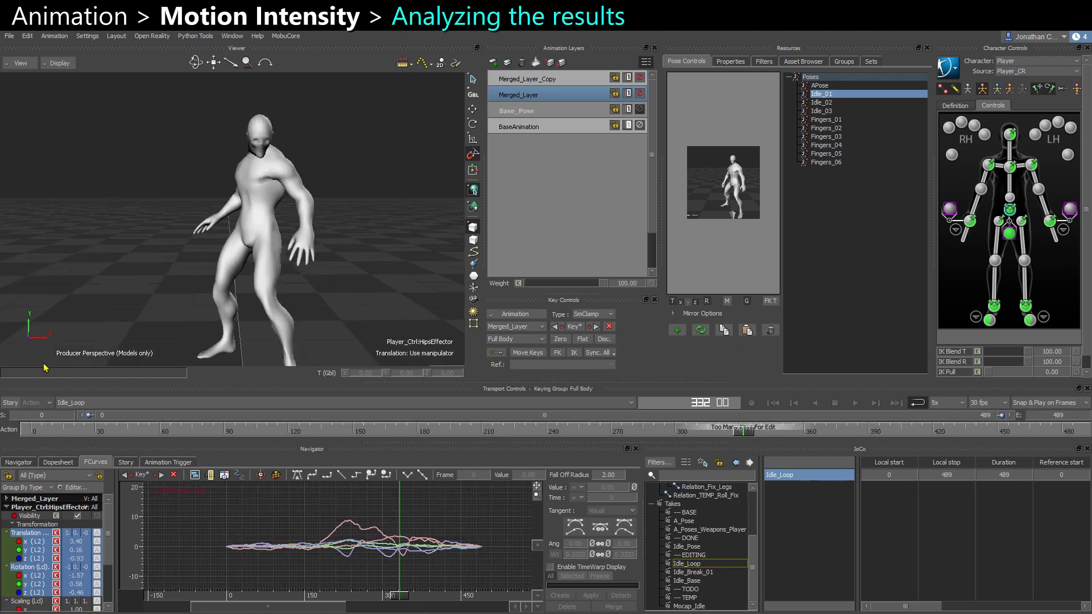
left_click(38, 433)
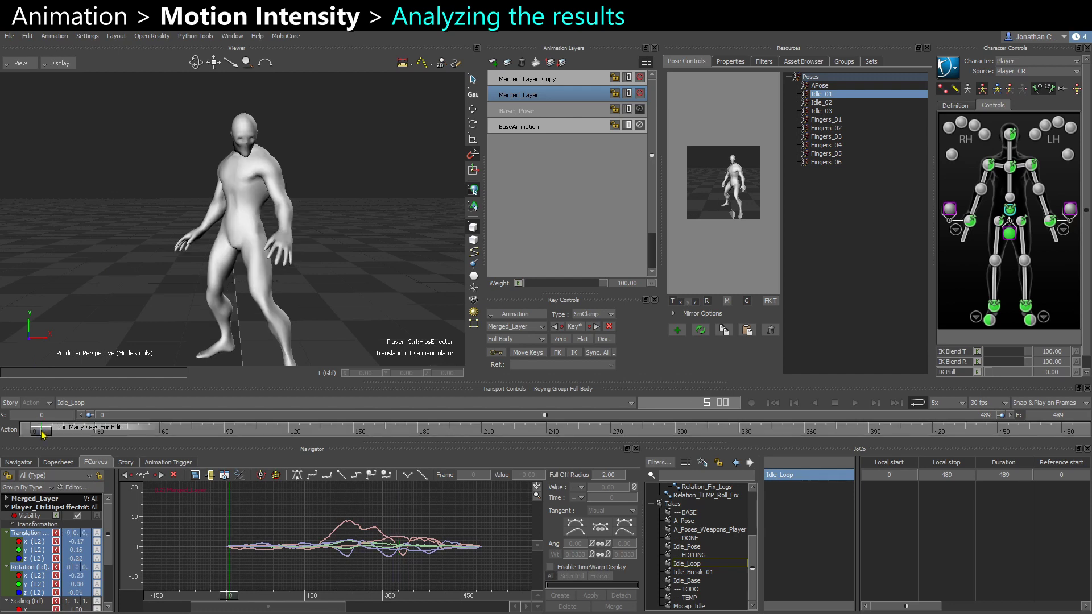
left_click_drag(38, 433, 28, 435)
key("f")
left_click_drag(202, 578, 159, 552, "ctrl")
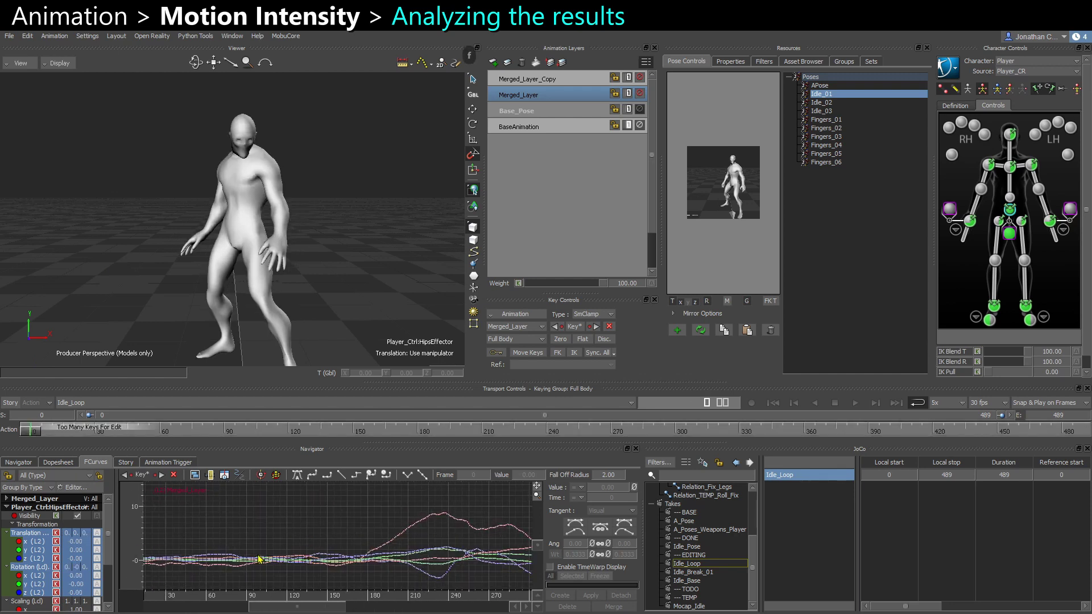
left_click_drag(268, 558, 346, 560, "shift")
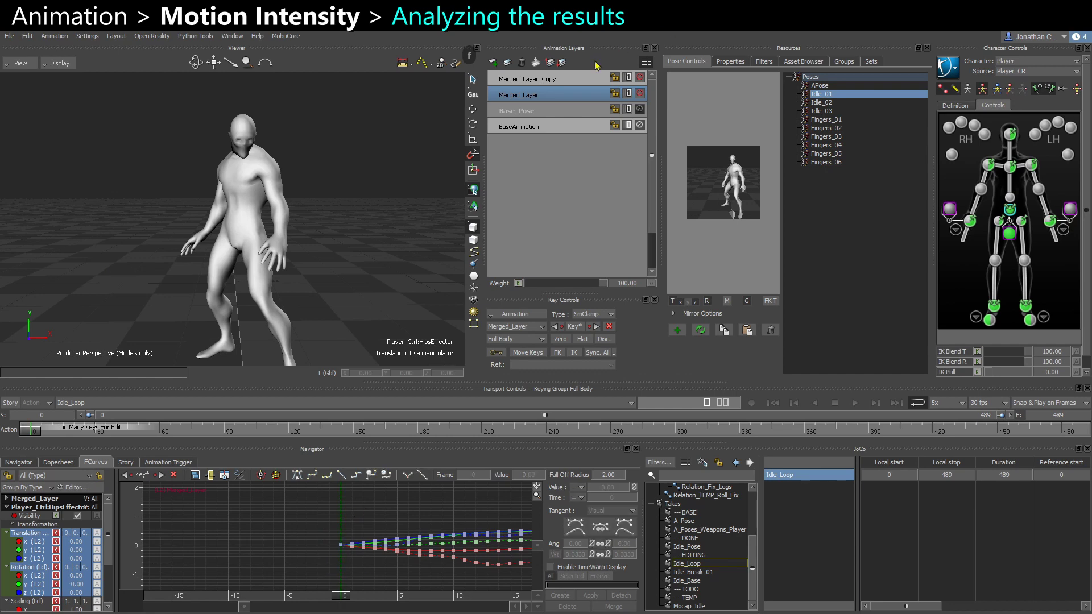
Try deleting Merged_Layer, undo back past its duplication, and unmute the Base_Pose layer.
left_click(522, 62)
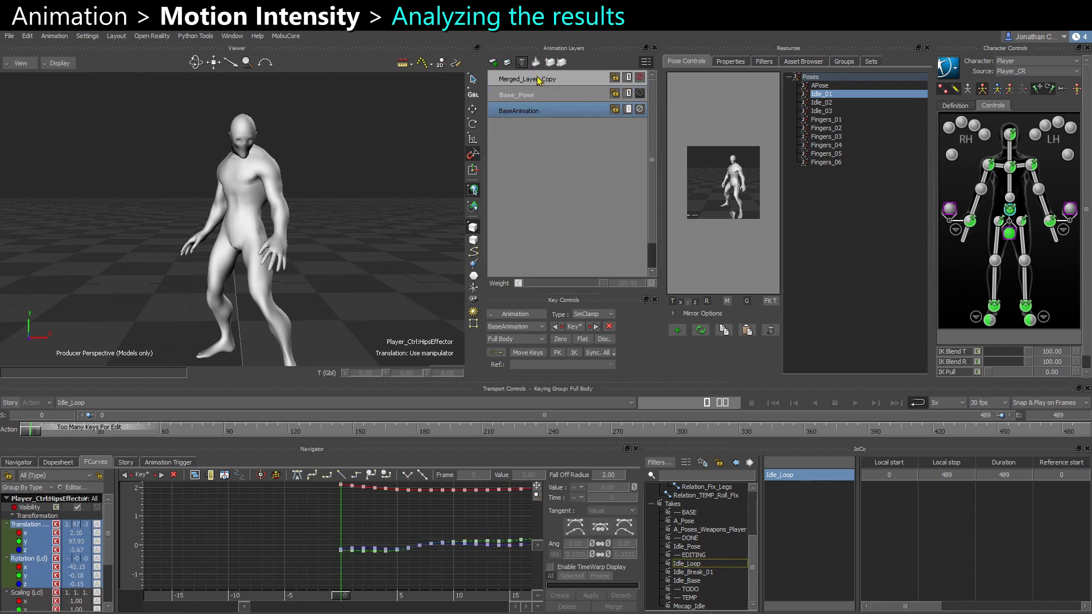
key("ctrl+z")
key("ctrl+z")
left_click(537, 96)
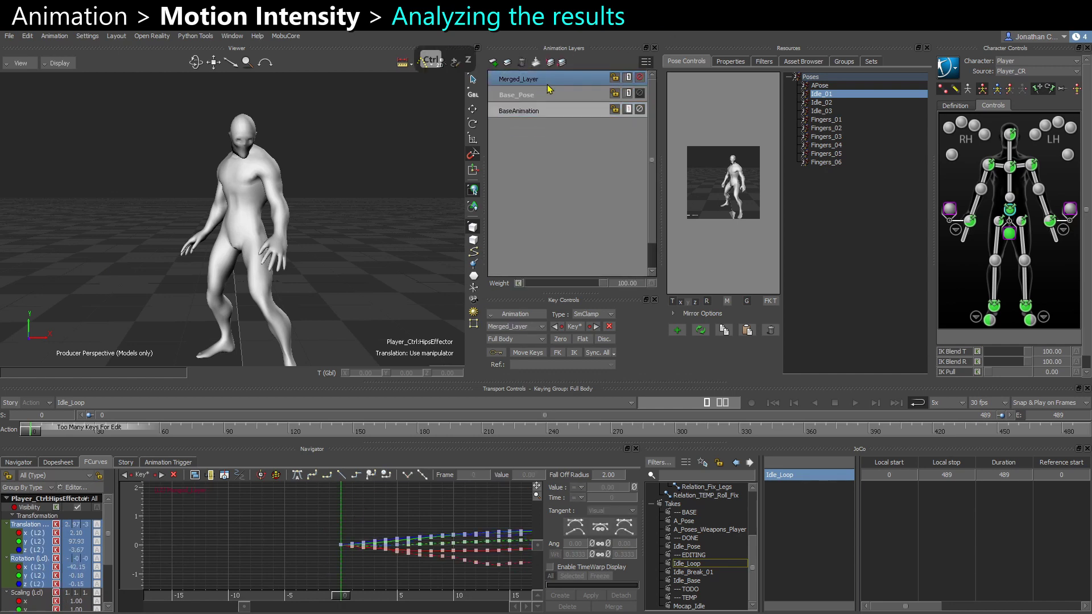
left_click(506, 83)
left_click(514, 99)
left_click(526, 83, "ctrl")
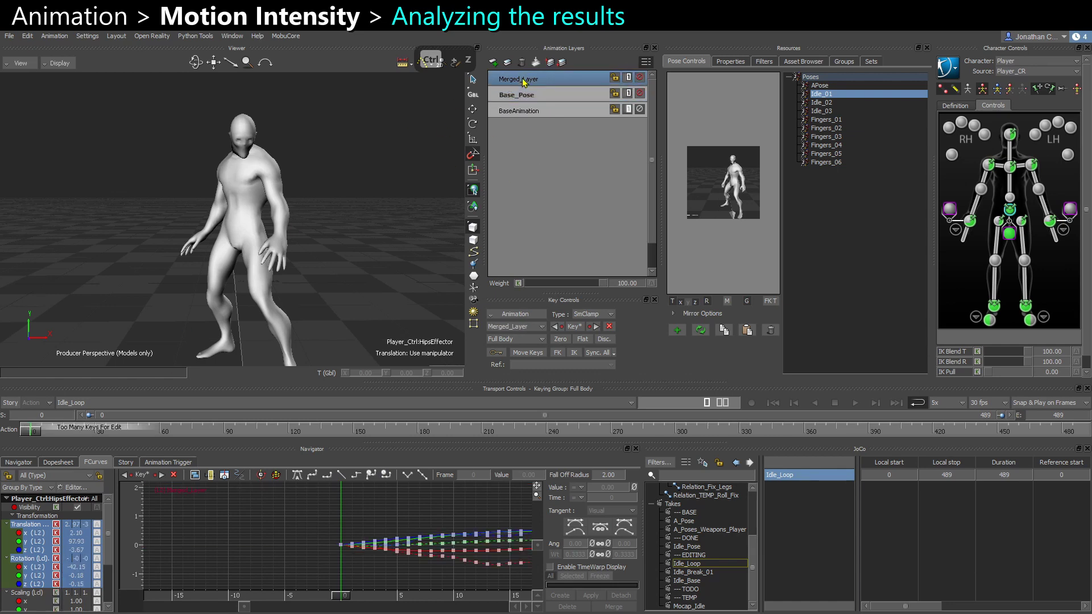
Compare the hips effector's curves on Base_Pose with those on Merged_Layer around frame 0.
left_click(529, 101)
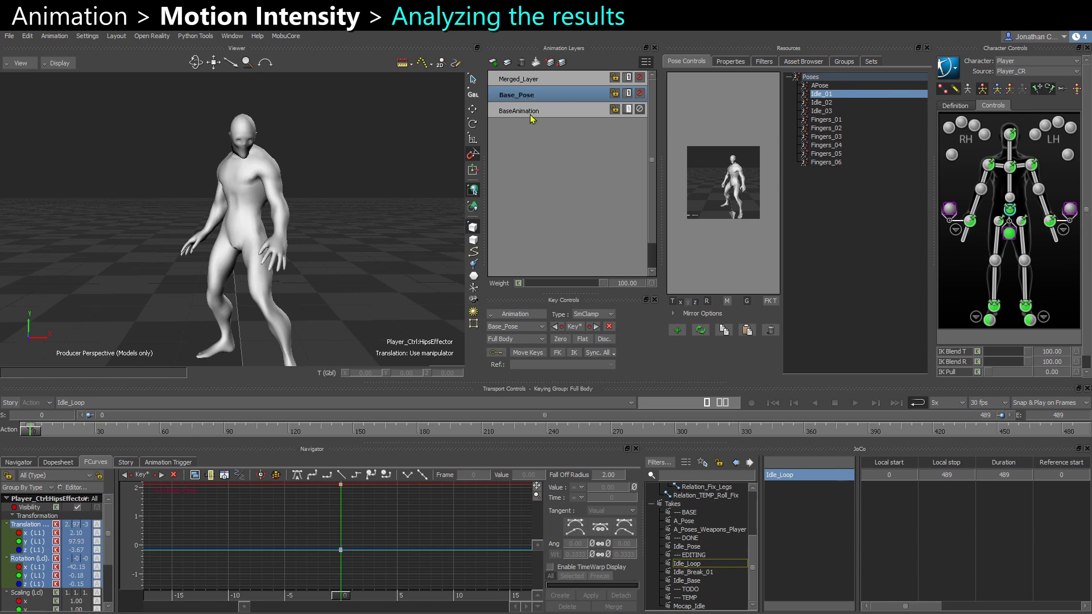
left_click(542, 77)
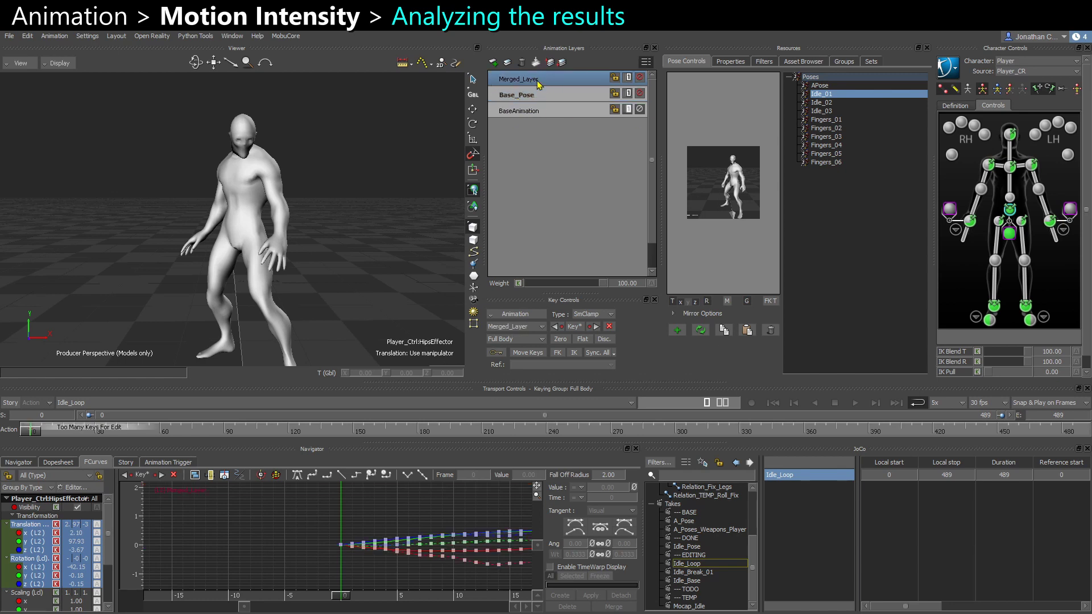
left_click_drag(314, 530, 228, 511)
left_click(390, 520)
left_click_drag(345, 552, 316, 534, "shift")
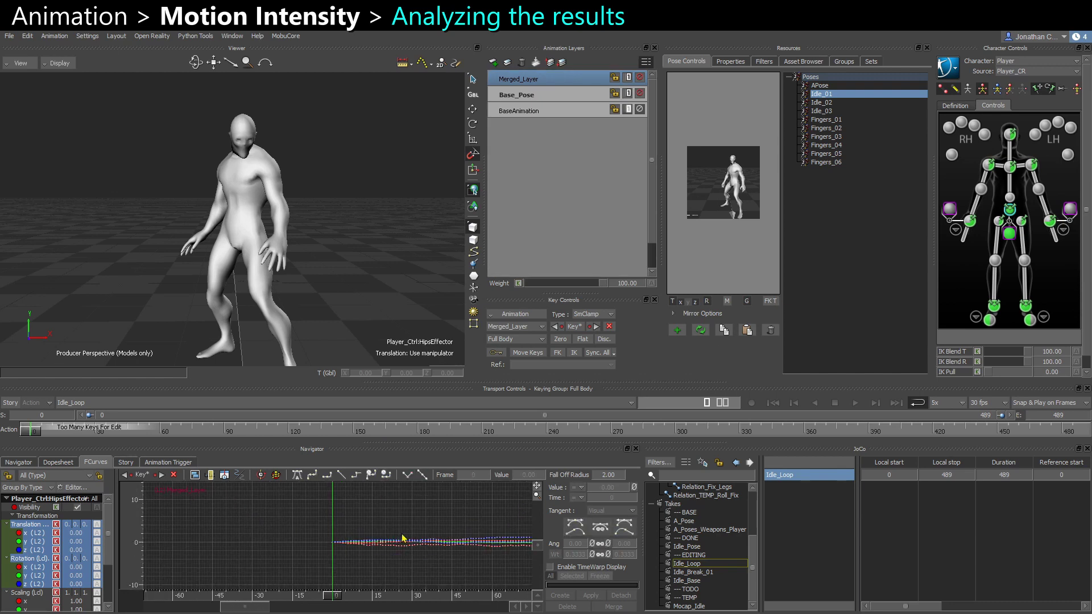
Play the animation and examine the hips effector's Merged_Layer curves over the whole frame range.
left_click_drag(401, 538, 281, 543, "shift")
left_click_drag(281, 543, 382, 528, "ctrl")
left_click_drag(382, 529, 325, 525, "shift")
key("ctrl+space")
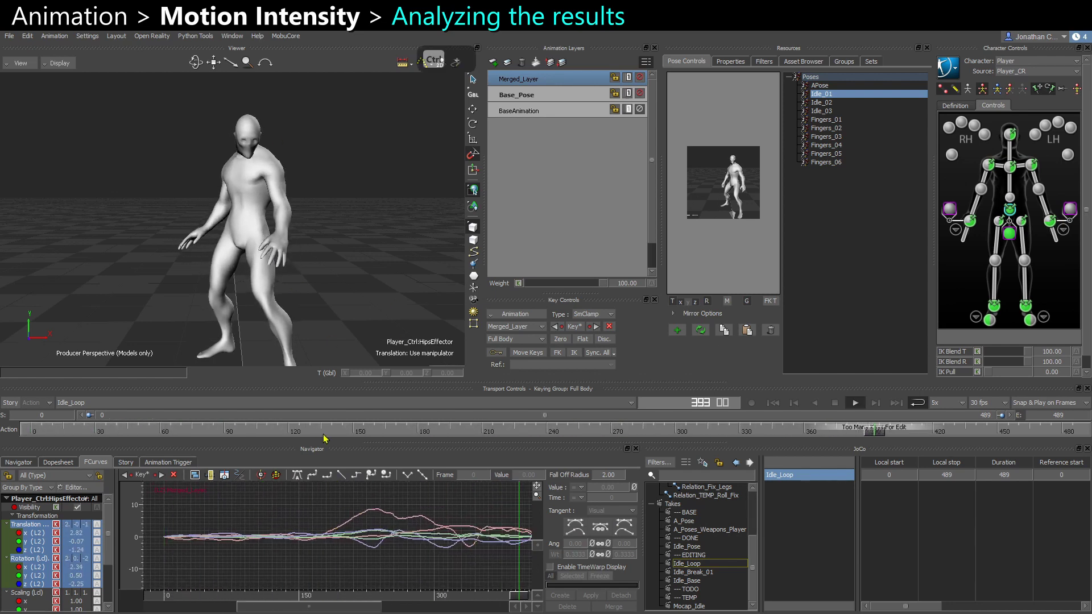
key("ctrl+space")
left_click_drag(385, 563, 313, 566, "shift")
left_click_drag(312, 566, 362, 522, "ctrl")
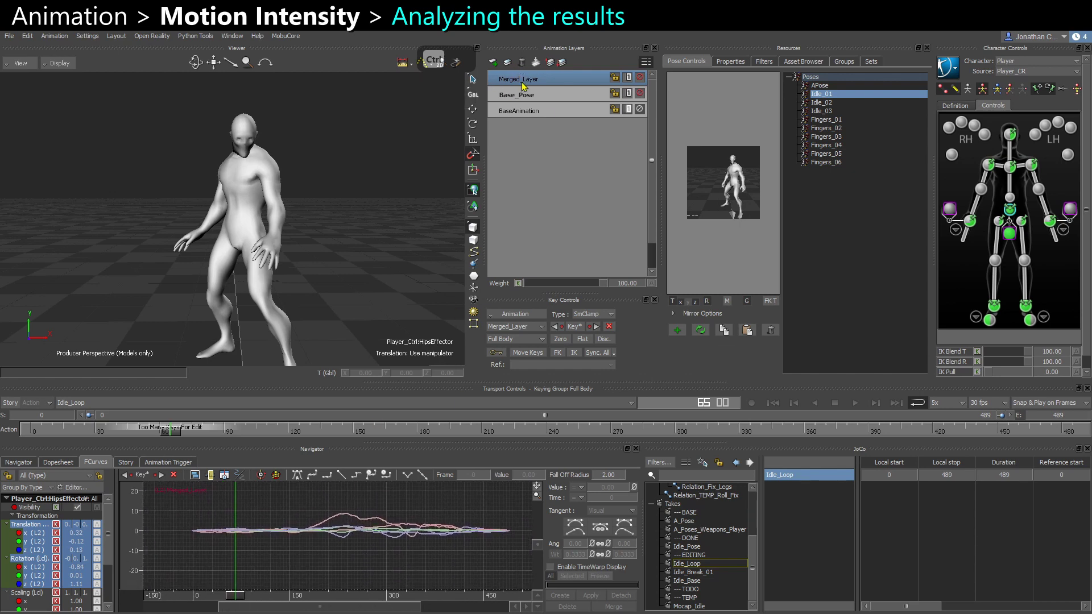
Examine the hips effector's original curves on the BaseAnimation layer while playing the take.
left_click(523, 111)
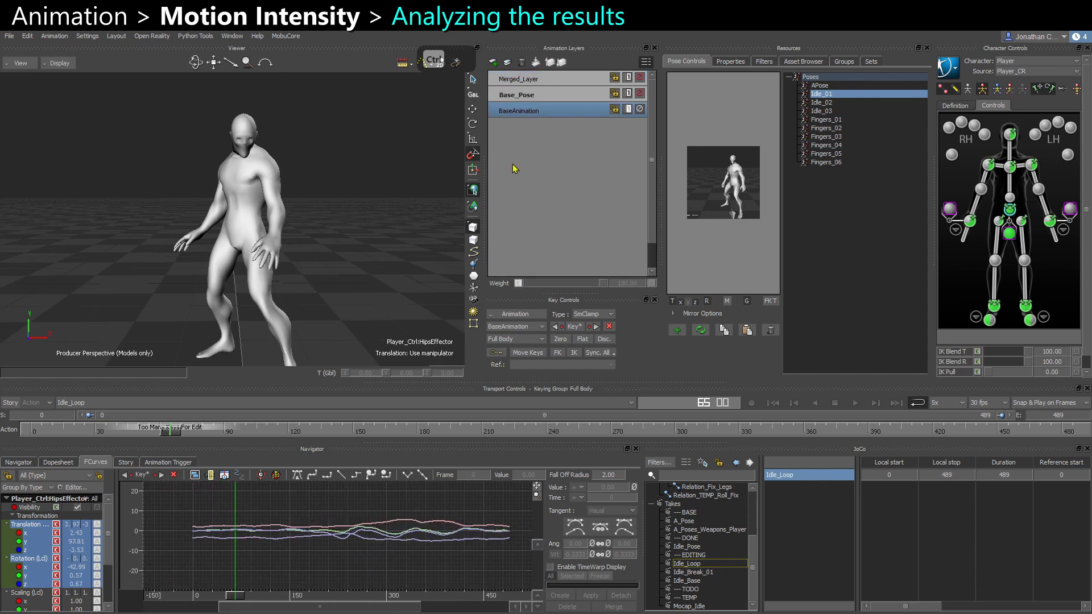
left_click_drag(178, 505, 514, 564)
key("ctrl+space")
left_click(423, 577)
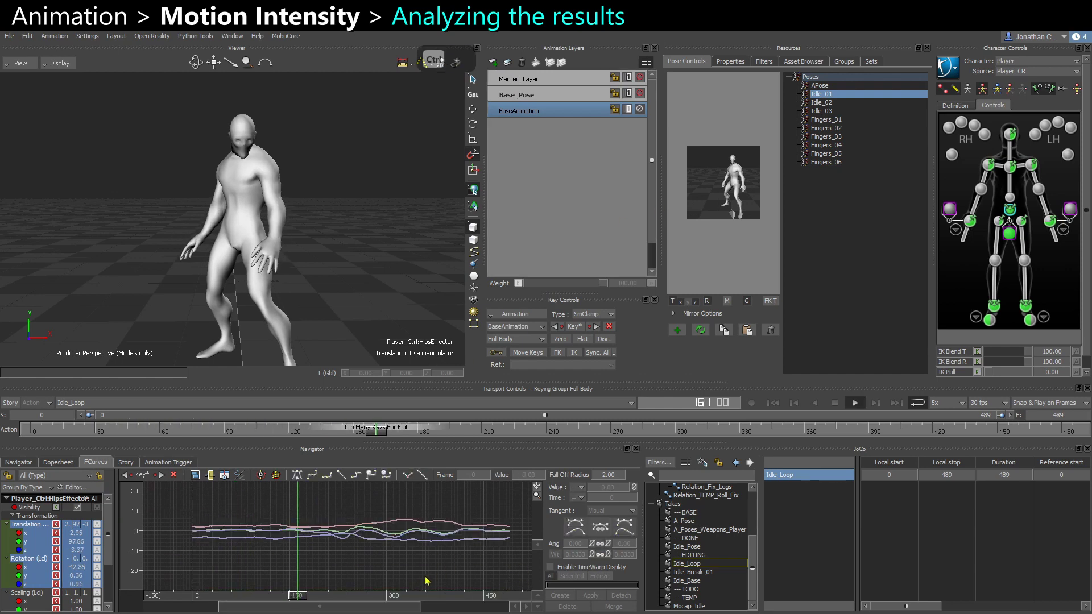
key("ctrl+space")
Examine the left hand's rotation curves on Merged_Layer, with a closer view of the character.
left_click(520, 76)
left_click(1050, 221)
left_click(1057, 238)
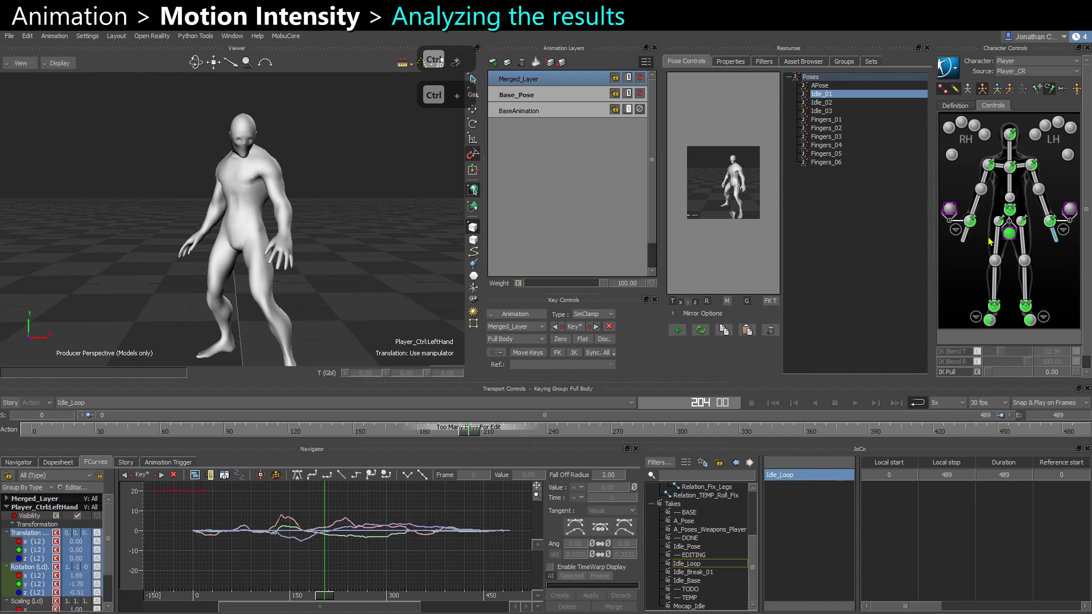
left_click_drag(271, 228, 346, 234, "ctrl")
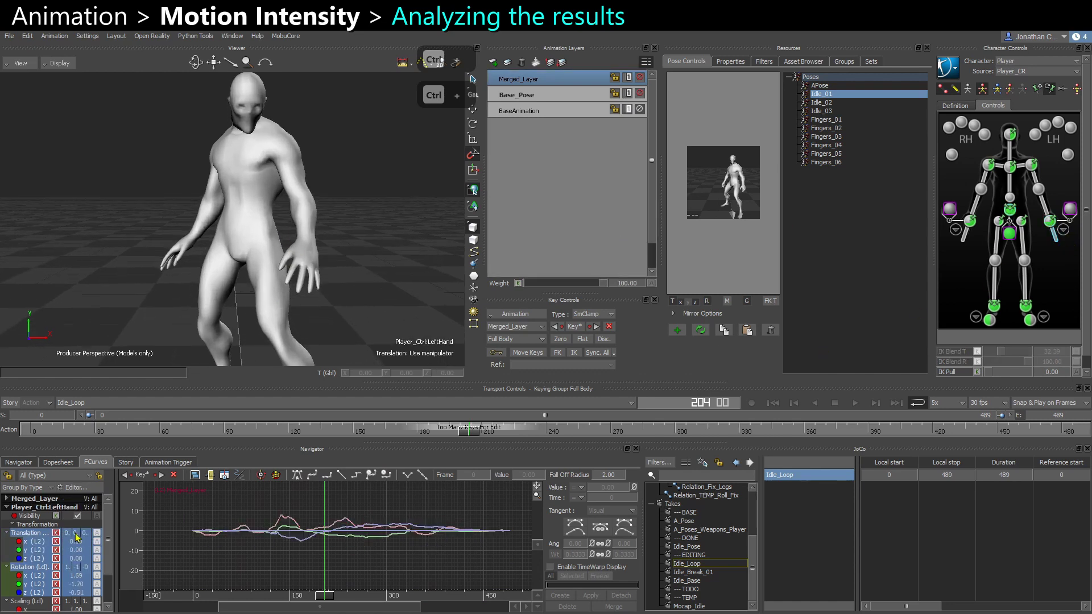
Examine the left hand's translation curves on Merged_Layer, plus the hips effector's curves while playing the take.
left_click(30, 534)
scroll(308, 562, "up", 3)
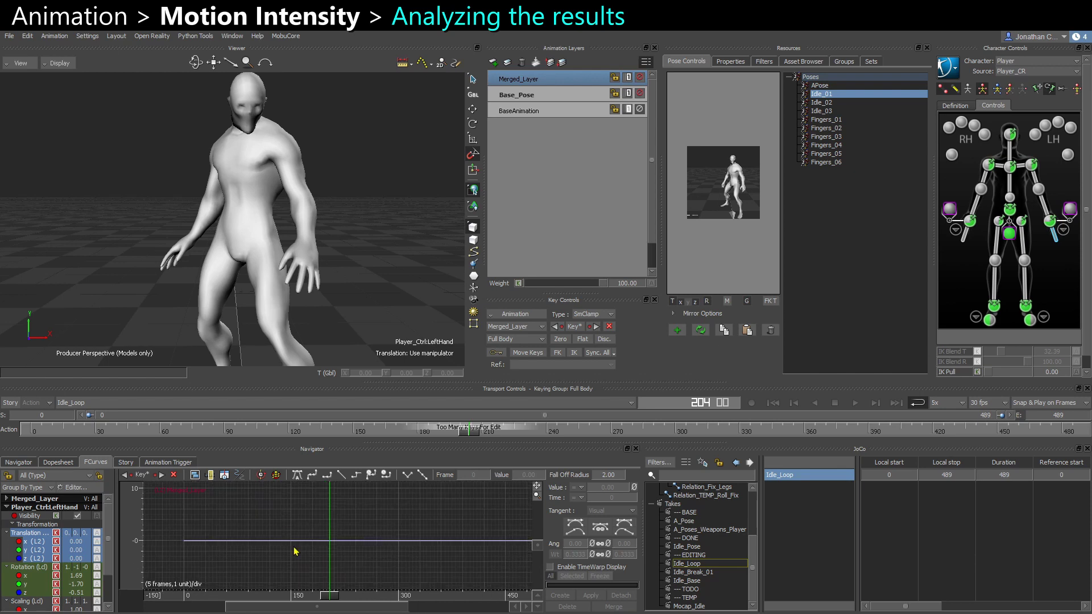
key("ctrl+f")
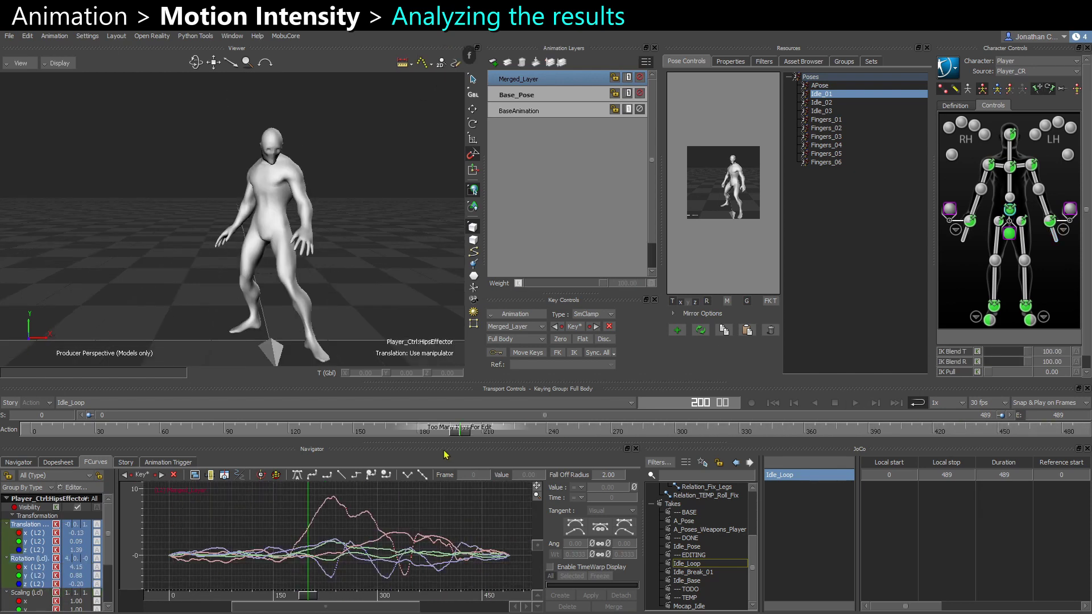
left_click_drag(461, 434, 103, 433)
key("ctrl+f")
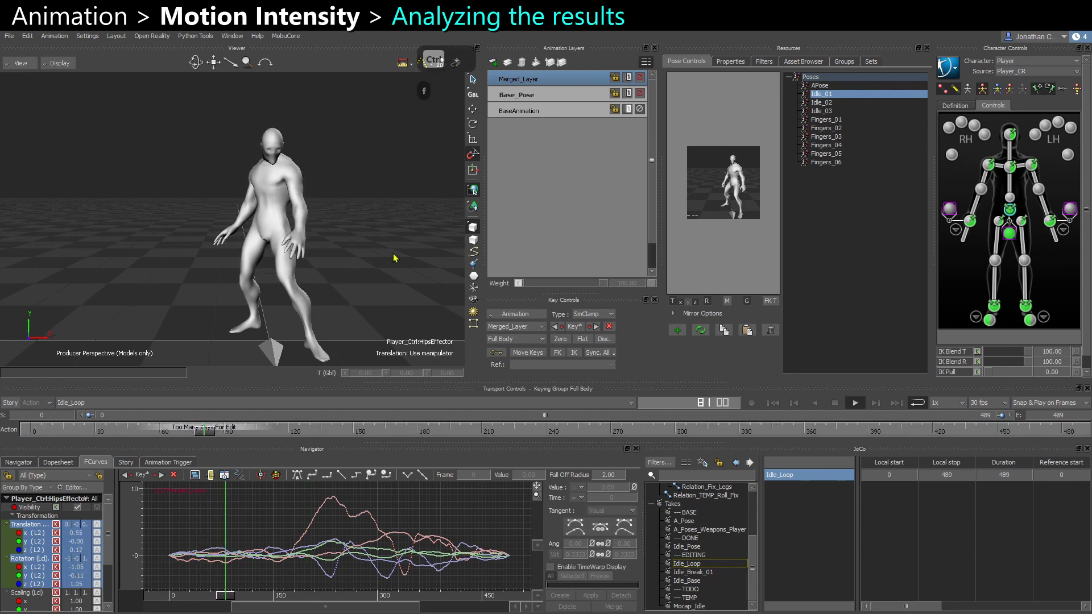
Deselect the hips effector and compare the take's playback with Merged_Layer muted and unmuted.
left_click(398, 264)
key("ctrl+space")
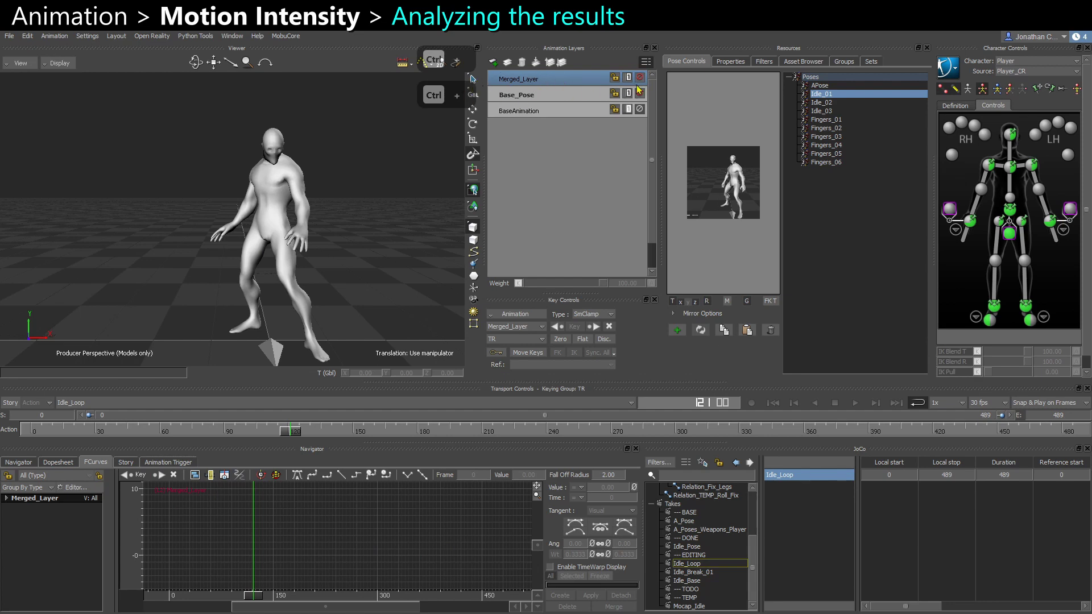
left_click(640, 79)
left_click_drag(298, 432, 1, 430)
key("ctrl+space")
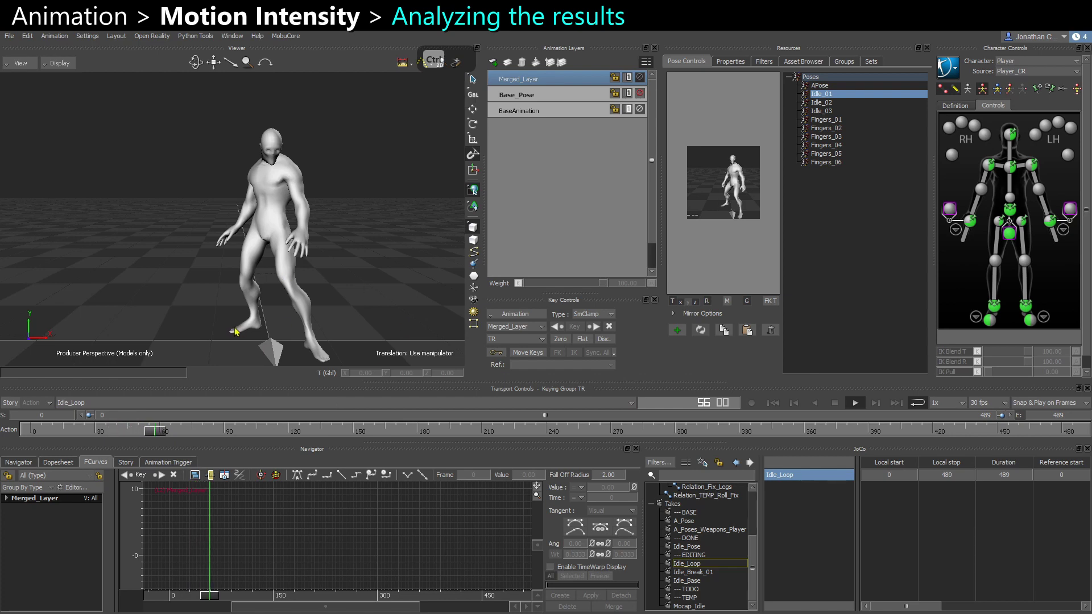
left_click(640, 76)
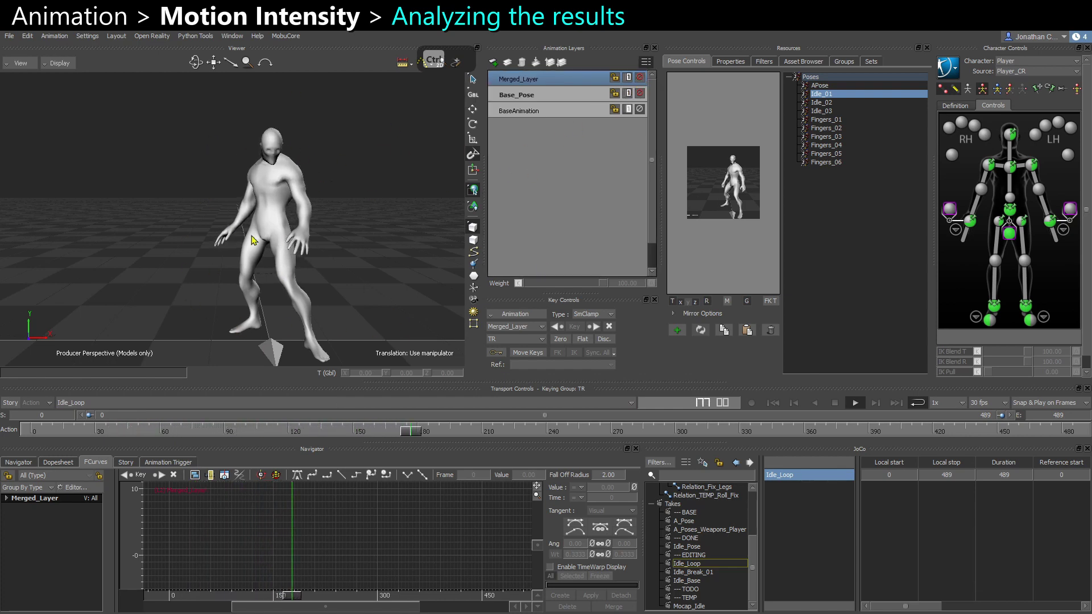
Review the original animation with Base_Pose and Merged_Layer muted, finishing with both layers unmuted.
left_click(641, 96)
left_click(640, 93)
left_click(639, 77)
key("ctrl+space")
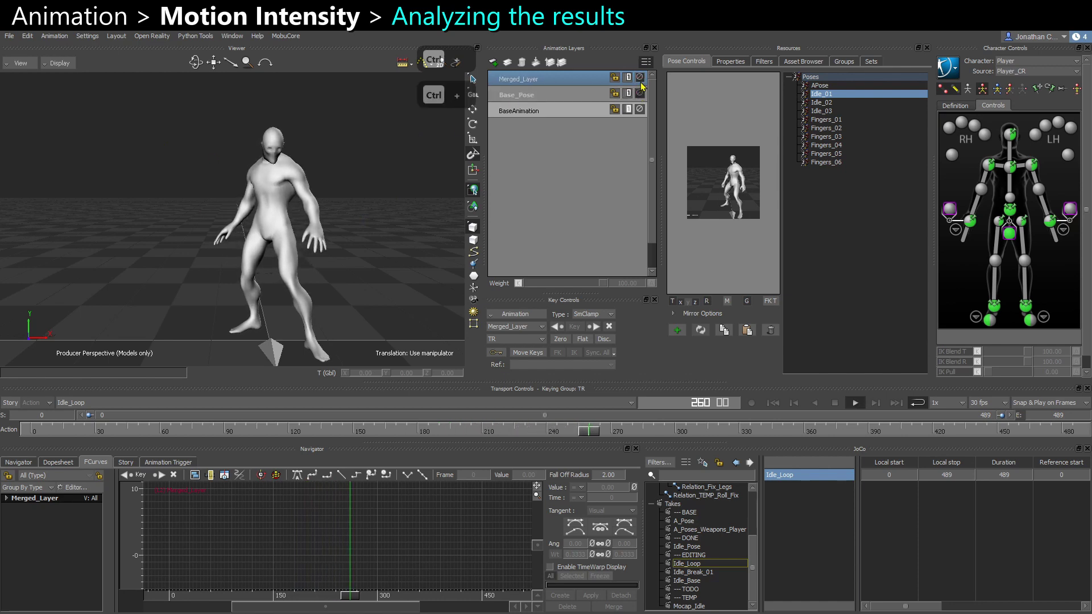
key("ctrl+space")
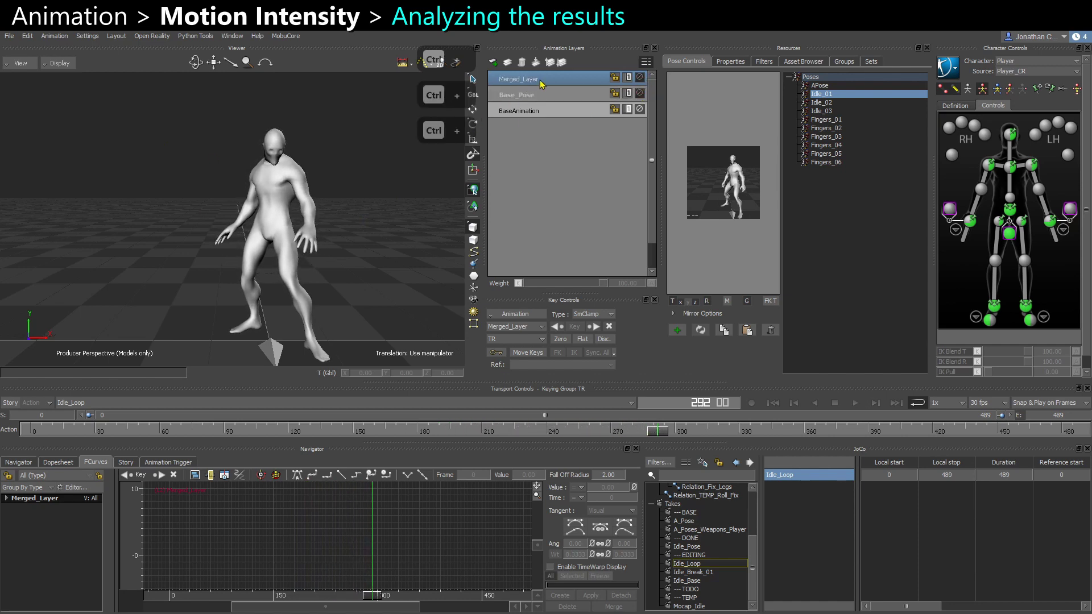
left_click(557, 81)
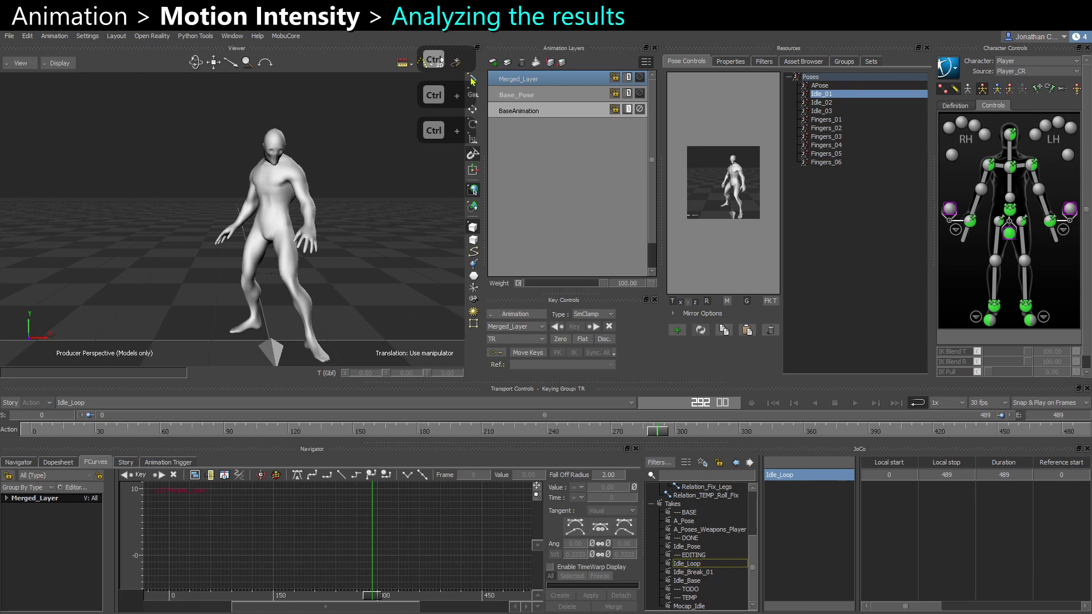
left_click(639, 78)
left_click(640, 93)
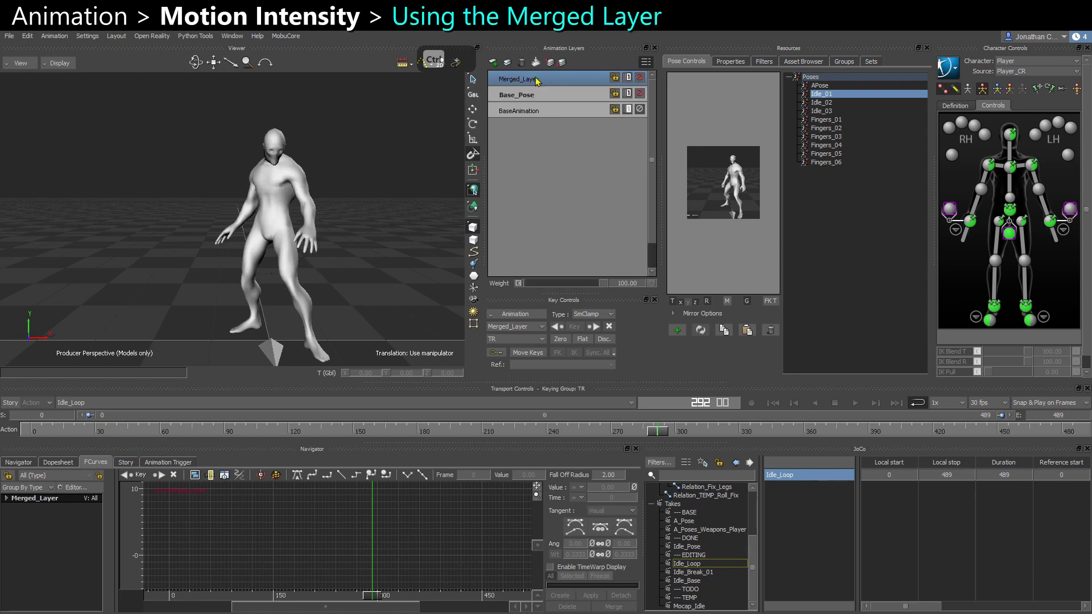
Mute the Base_Pose layer and play the take with only Merged_Layer added to the base animation.
left_click(544, 97)
left_click(640, 92)
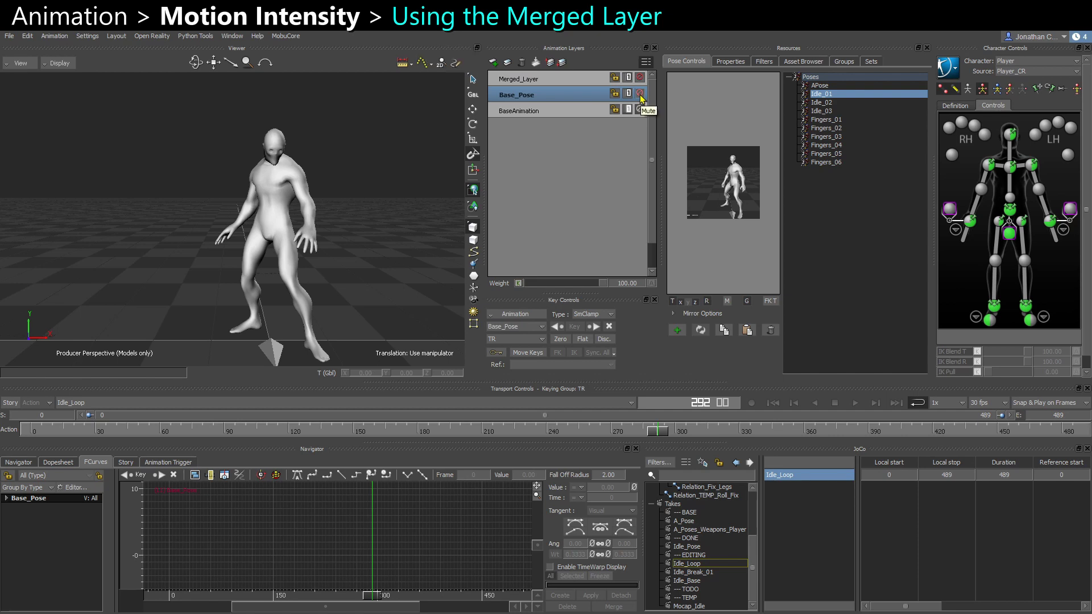
key("space")
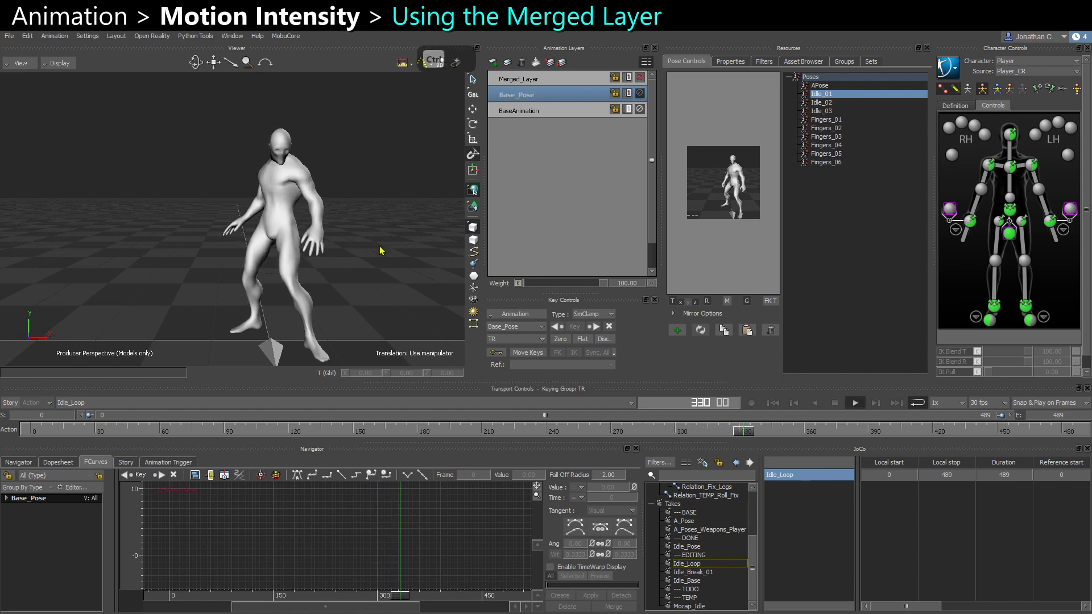
key("ctrl+space")
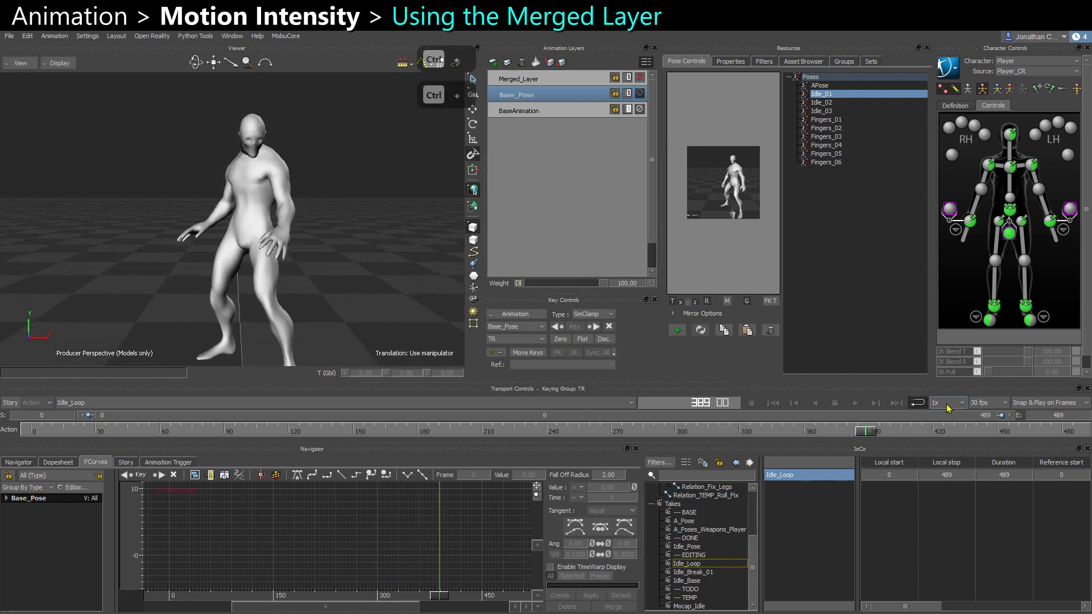
Set the playback speed to 5x and compare the motion from the front with Merged_Layer muted and unmuted.
left_click(949, 404)
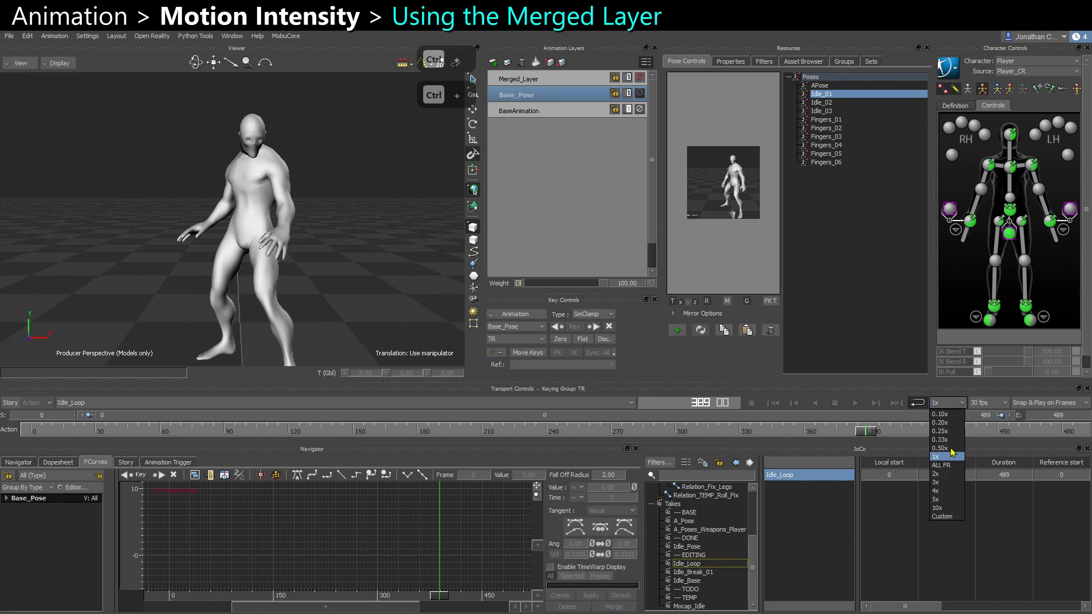
left_click(936, 499)
key("ctrl+space")
key("ctrl+f")
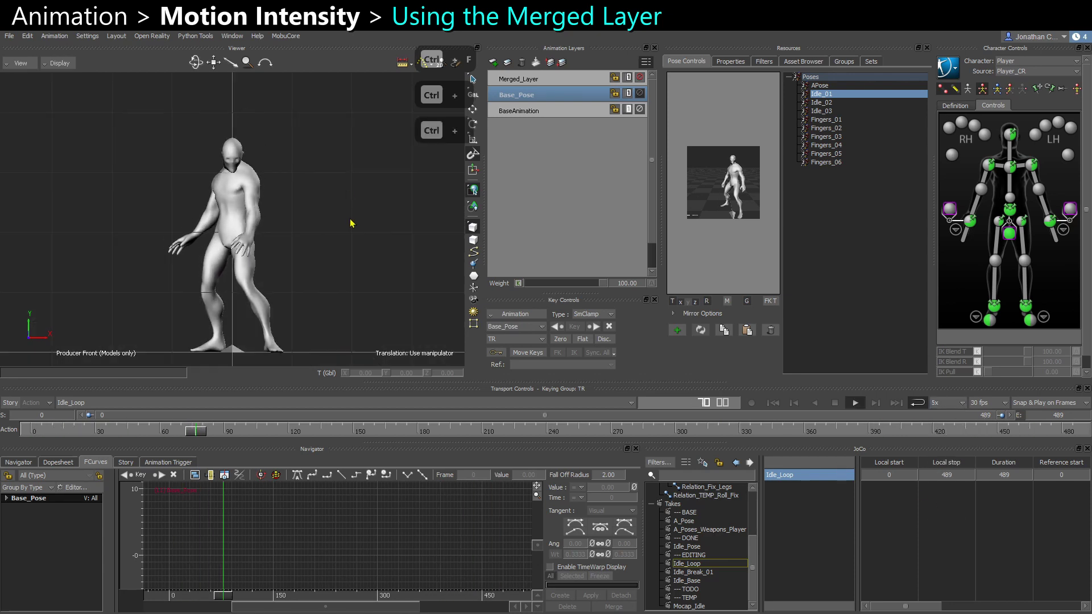
left_click(640, 77)
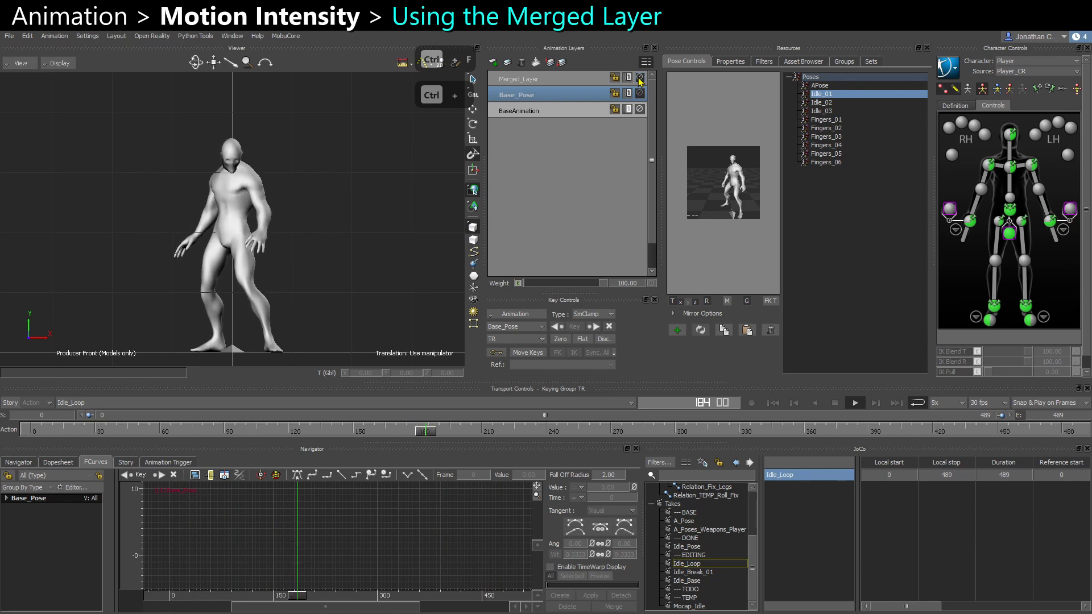
left_click(640, 77)
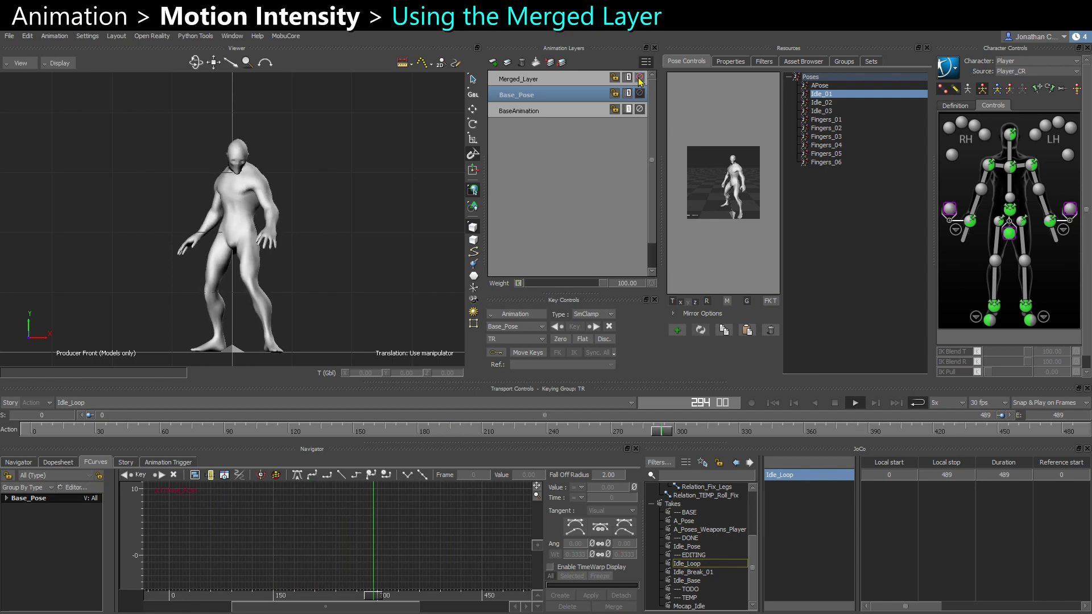
Duplicate Merged_Layer in the Idle_Loop take and review the intensified motion with the copy's weight at 100.
left_click(527, 83)
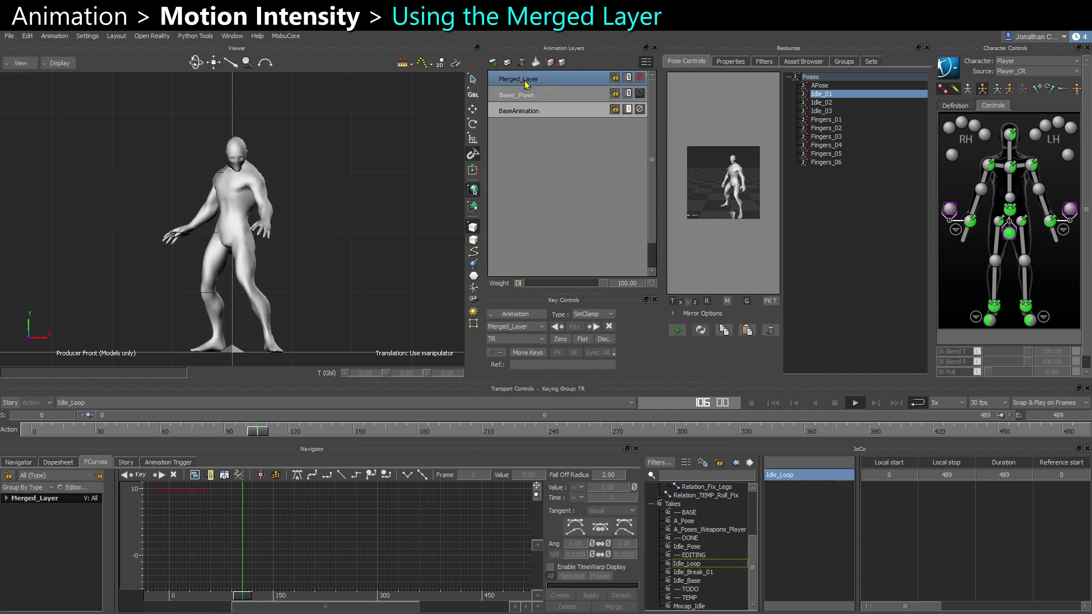
key("ctrl+c")
key("ctrl+v")
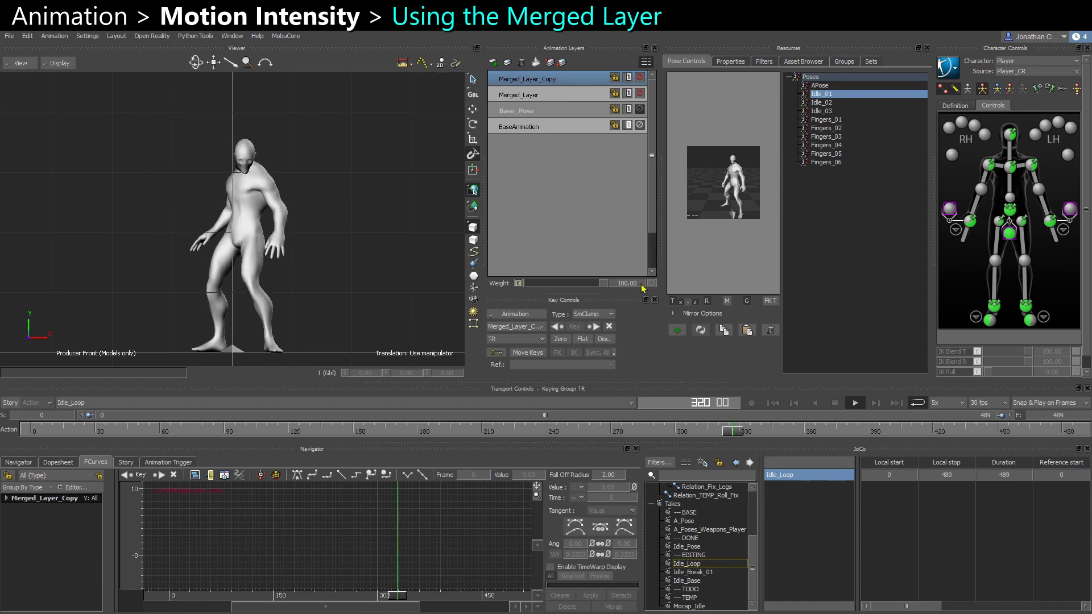
mouse_move(602, 282)
left_mouse_down()
mouse_move(542, 291)
mouse_move(606, 283)
left_mouse_up()
key("ctrl+space")
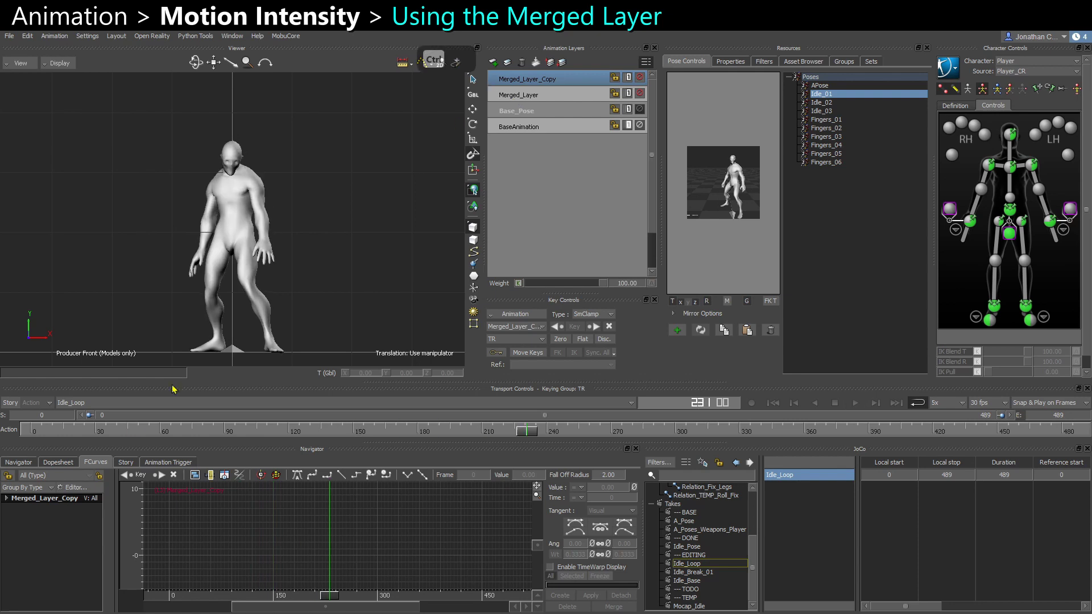
Switch to the Idle_Pose take in perspective view and paste the copied merged layer into it.
left_click(125, 404)
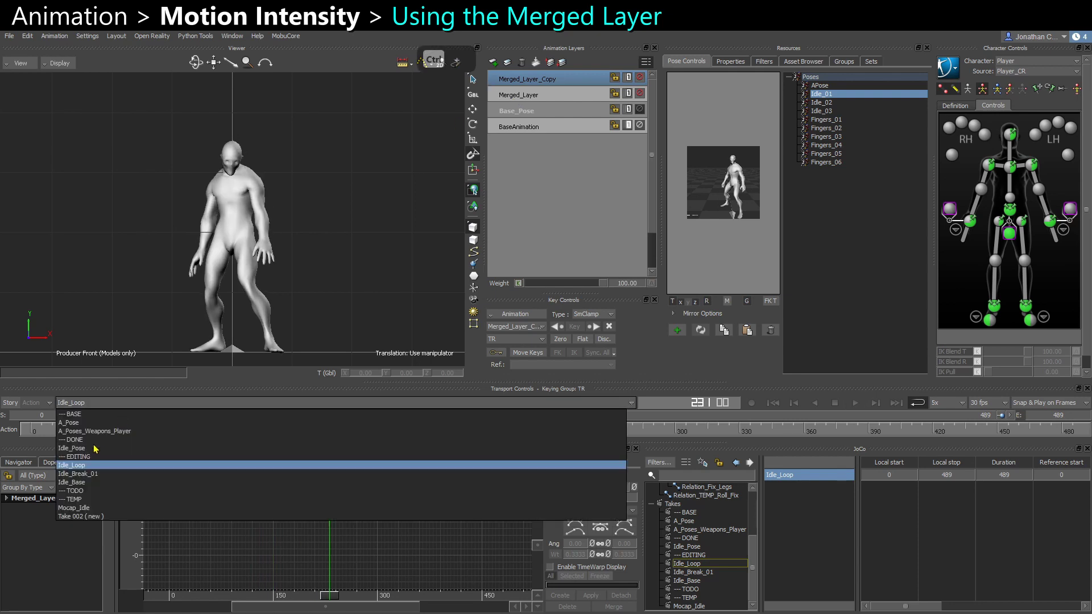
left_click(74, 449)
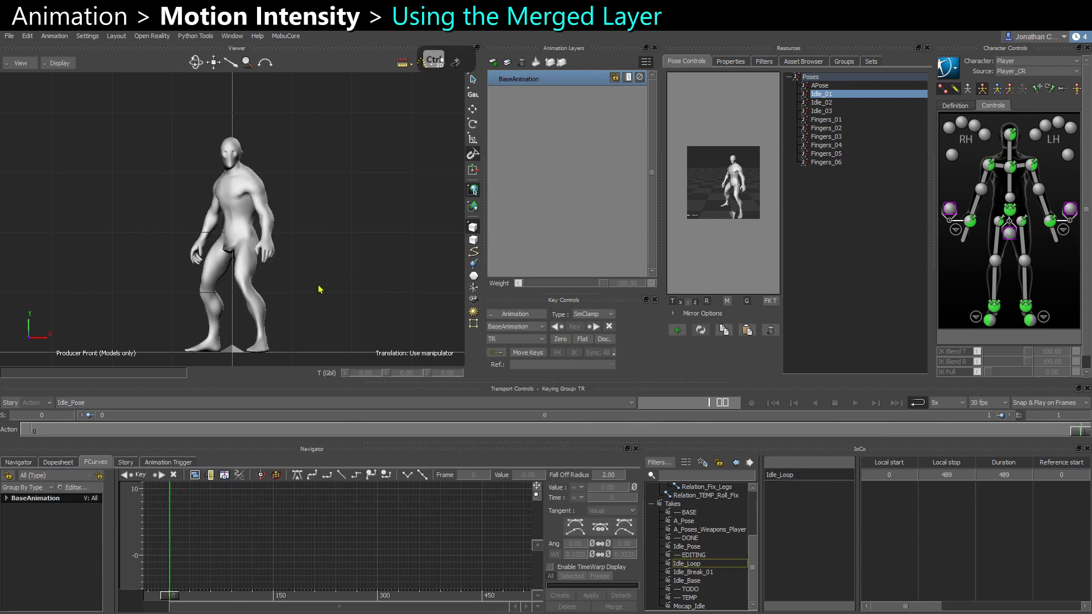
key("ctrl+e")
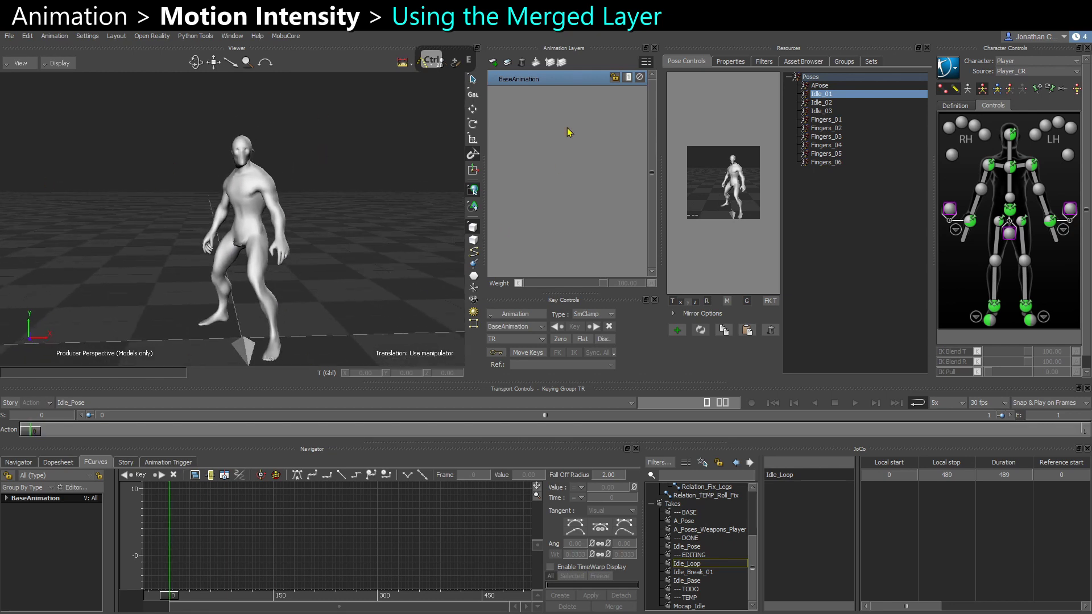
key("ctrl+v")
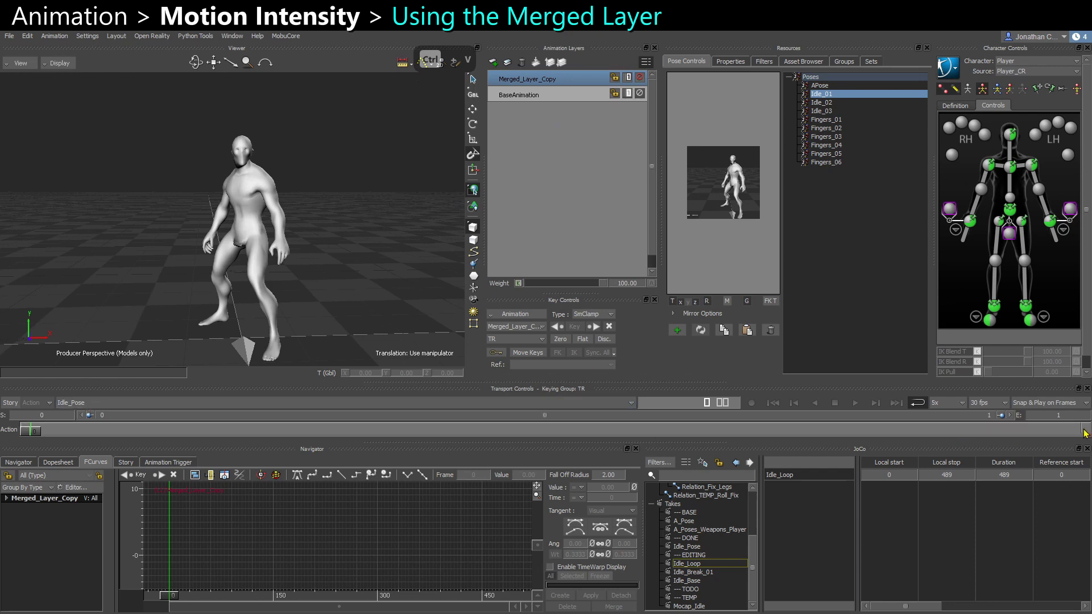
Check the frame range of the chest effector's pasted curves and set the Idle_Pose take's end frame to 490.
left_click(1010, 167)
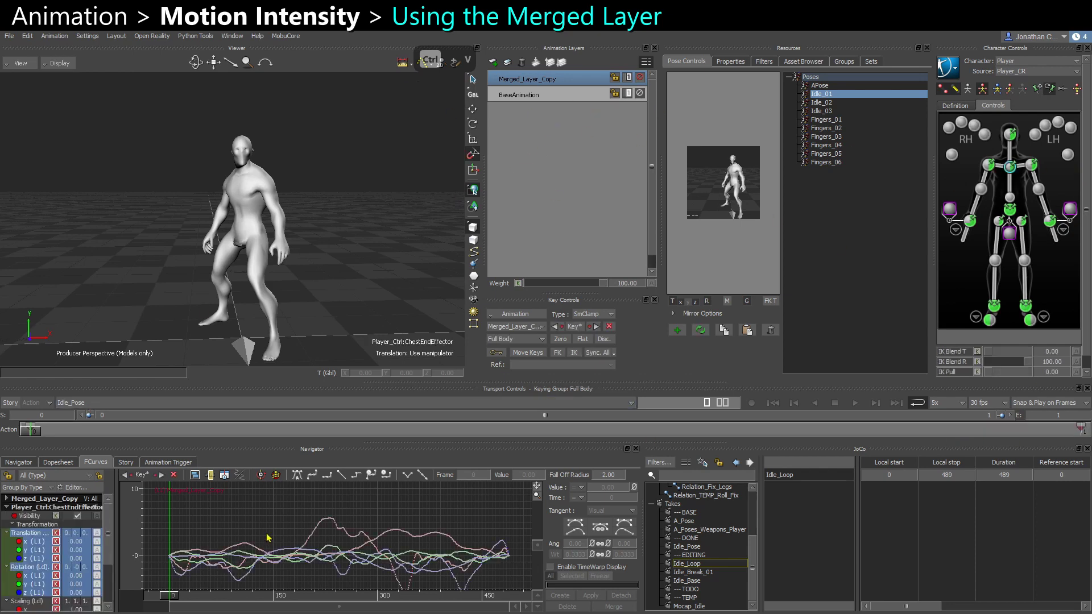
left_click_drag(399, 540, 373, 574, "ctrl")
left_click_drag(184, 521, 502, 594)
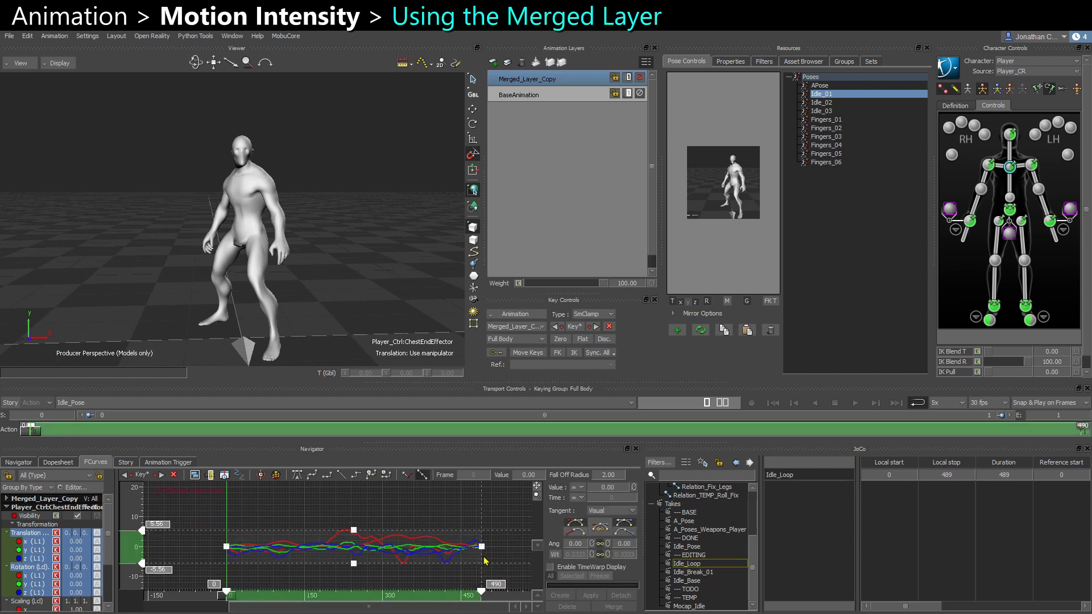
left_click(1042, 415)
type("490")
key("Return")
Deselect the chest effector and play the Idle_Pose take while lowering Merged_Layer_Copy's weight to about 37.
left_click(390, 248)
key("ctrl+space")
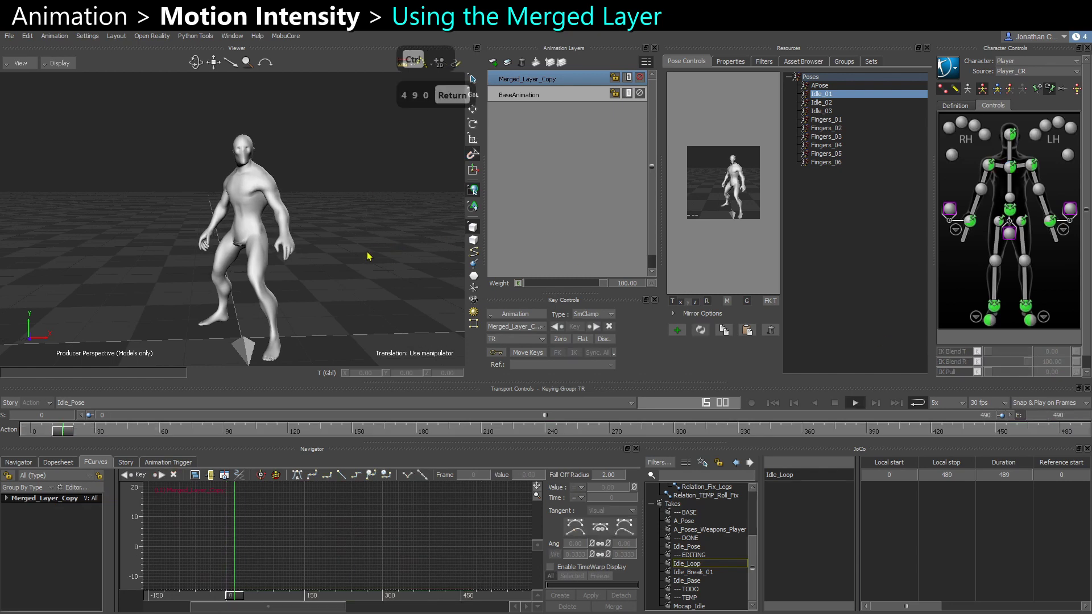
left_click_drag(356, 249, 348, 243, "ctrl+shift")
left_click_drag(330, 280, 364, 289, "ctrl+shift")
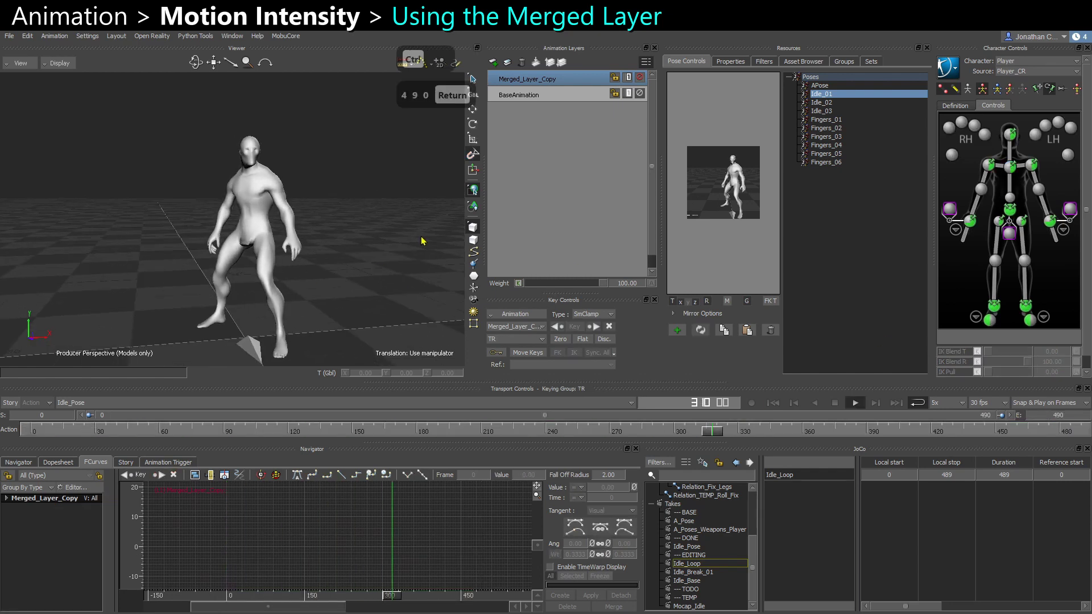
left_click_drag(603, 284, 555, 284)
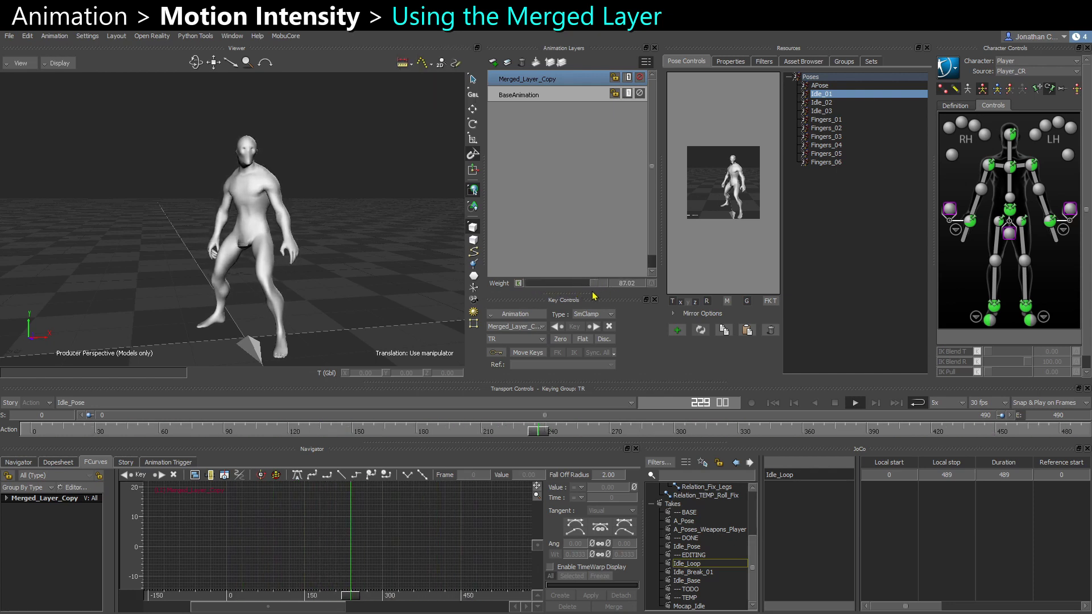
left_click_drag(558, 291, 573, 296)
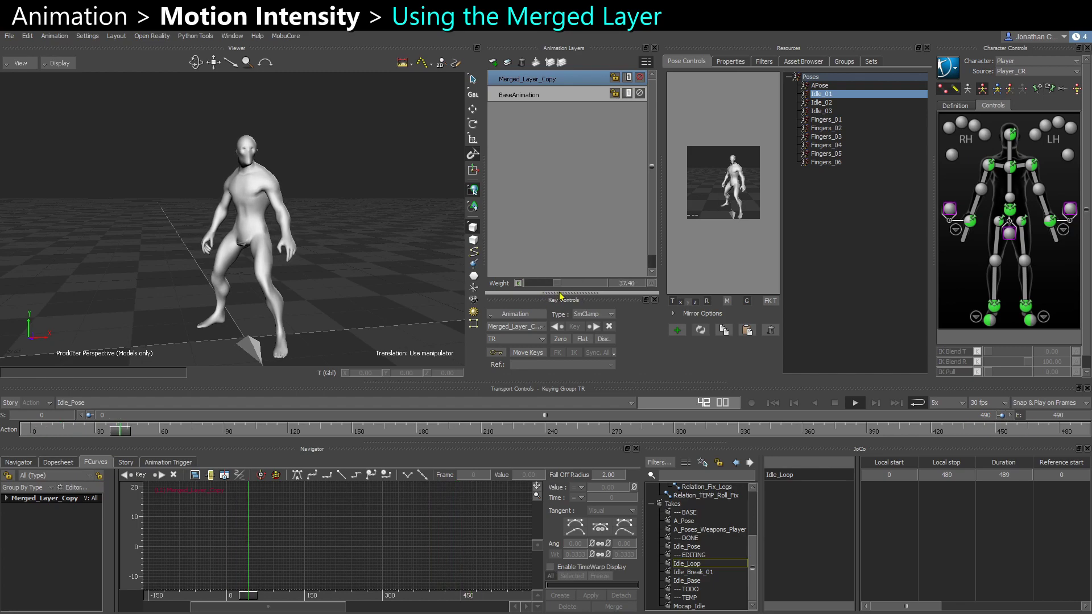